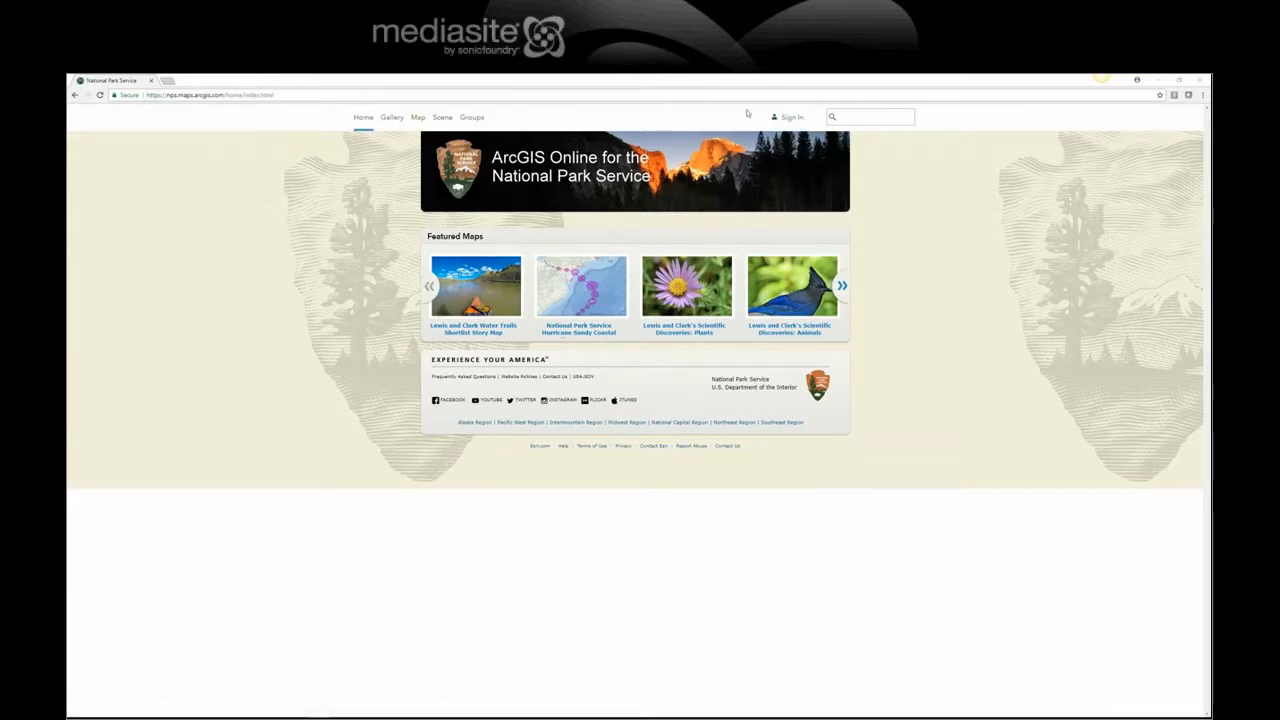
Step: Sign in to the National Park Service organization using its organizational login with a PIV card
click(793, 118)
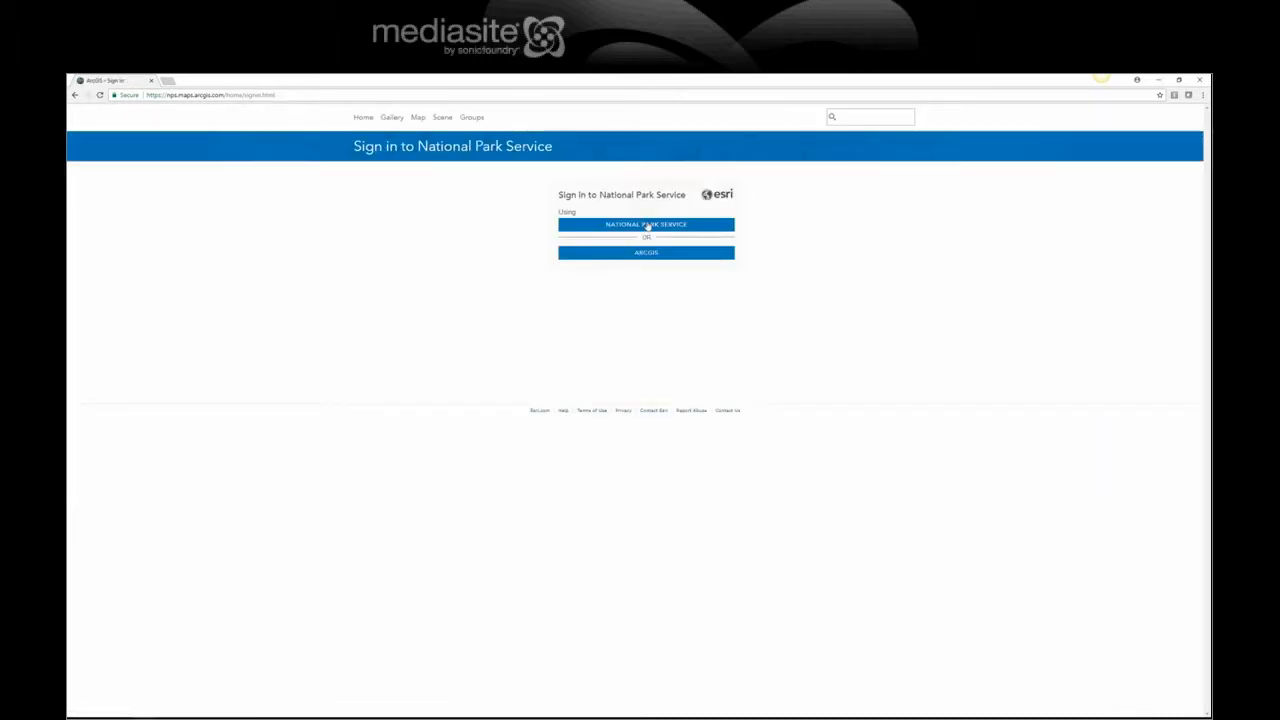
click(646, 225)
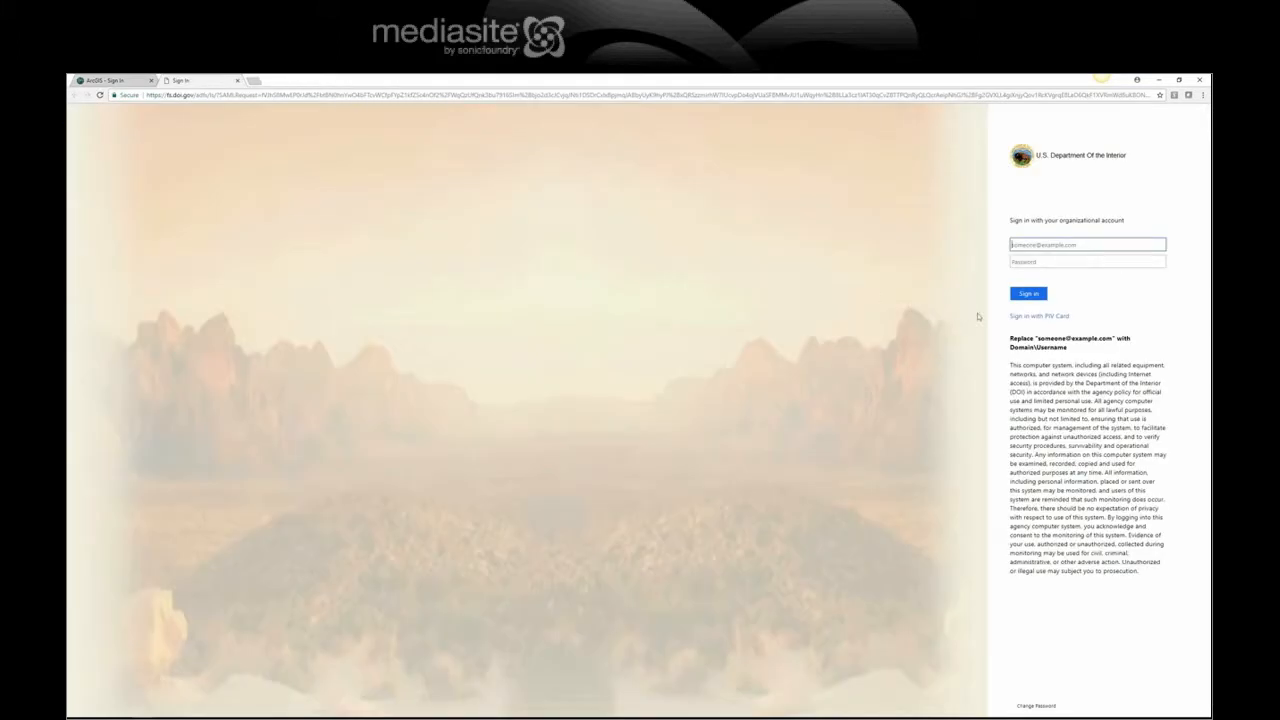
click(1017, 316)
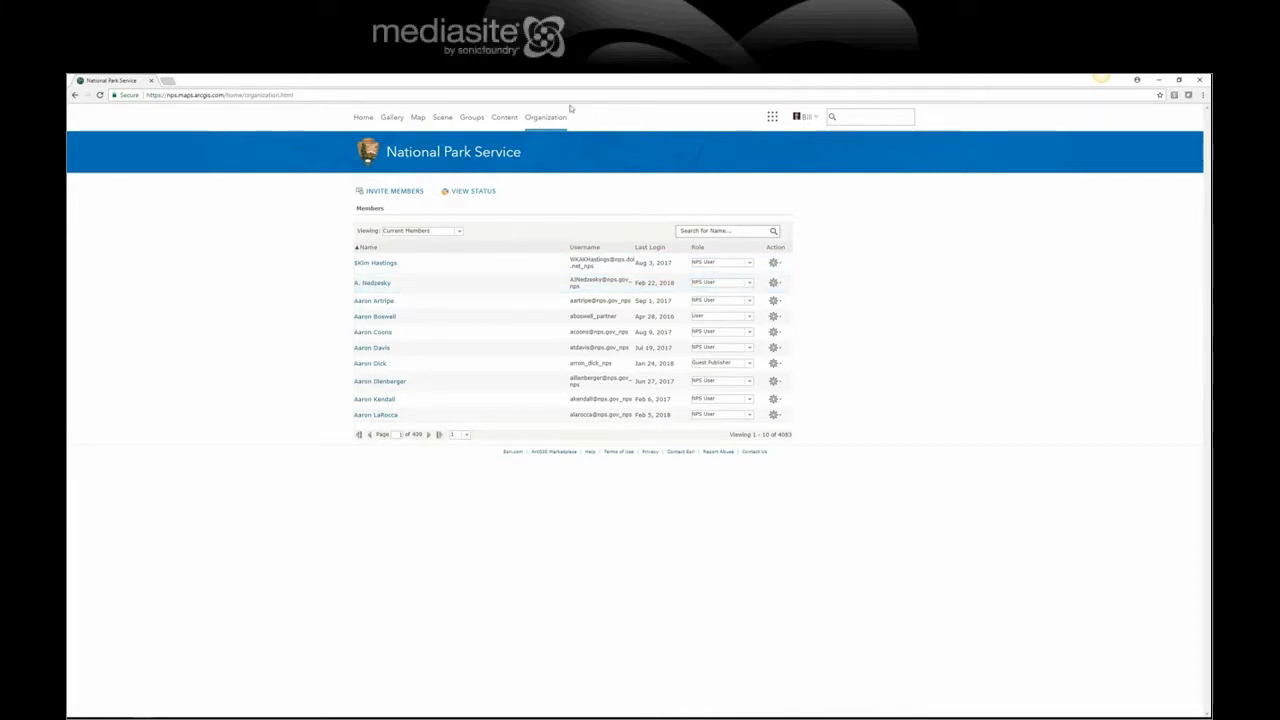
Step: Open the Colonial NHP Basemap web map from the How-To Videos content folder in Map Viewer
click(507, 121)
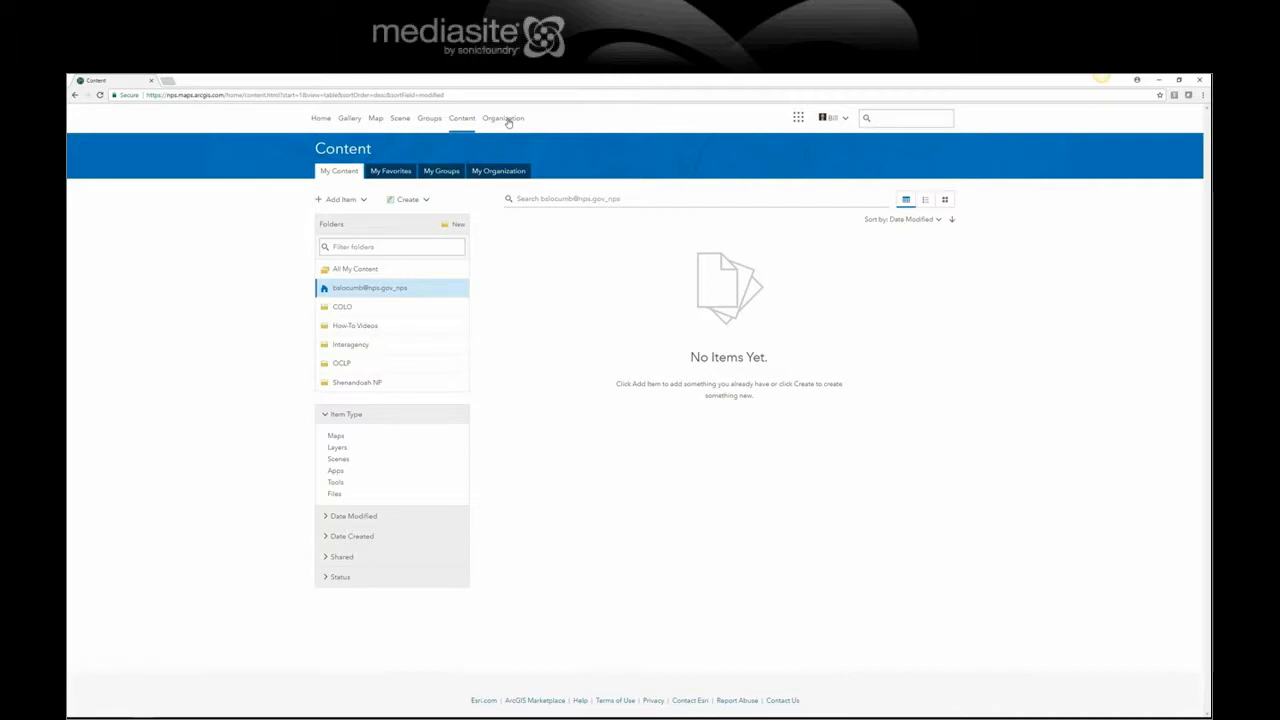
click(389, 334)
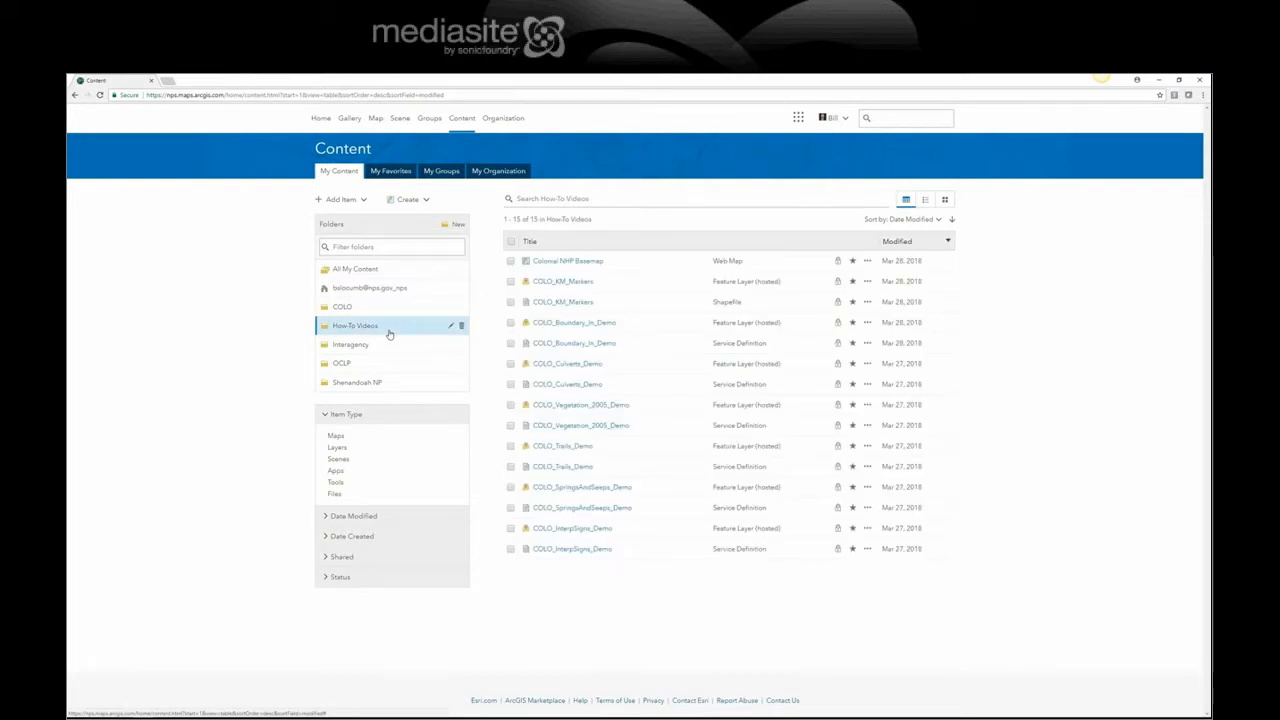
click(867, 260)
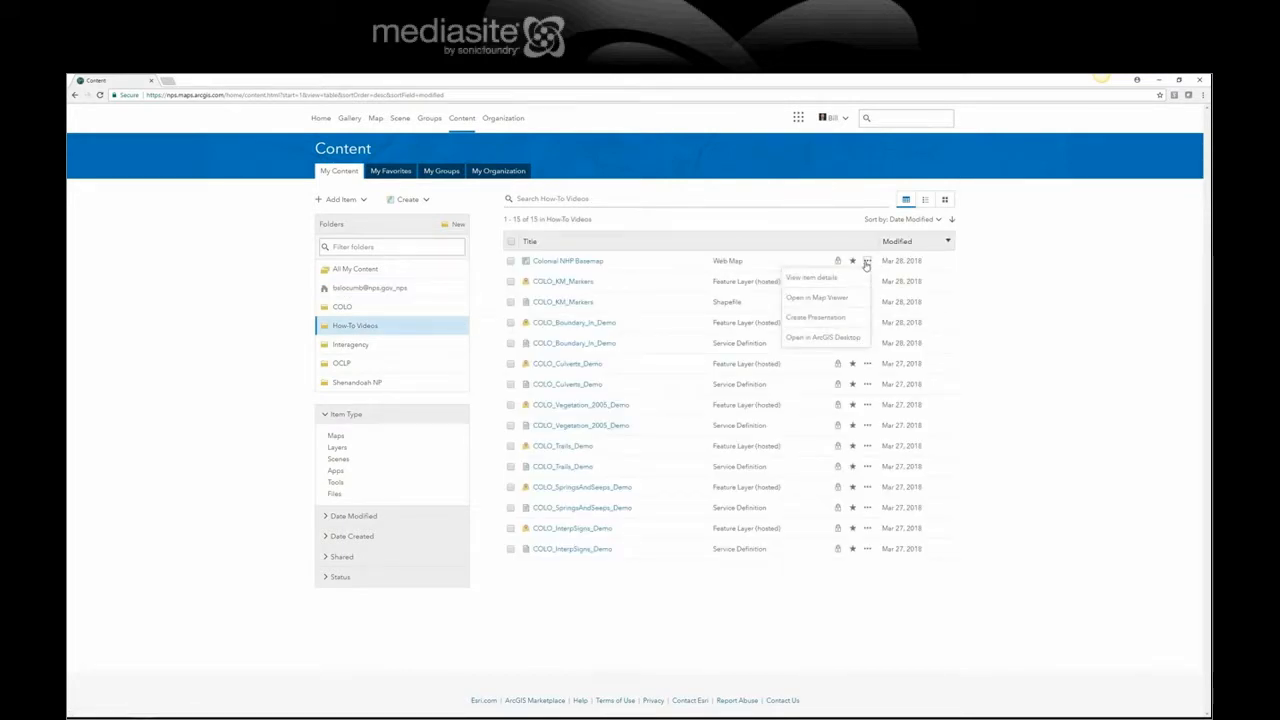
click(822, 298)
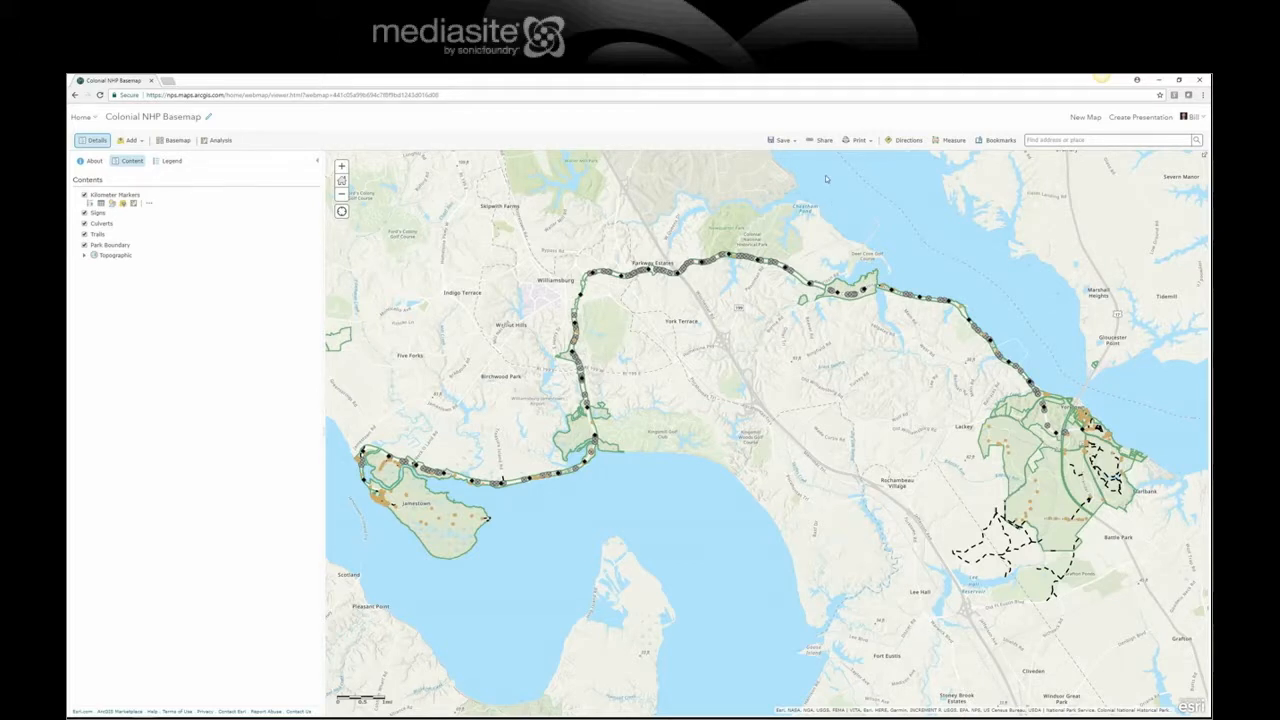
Step: Start creating a new web app from the map's sharing options
click(823, 141)
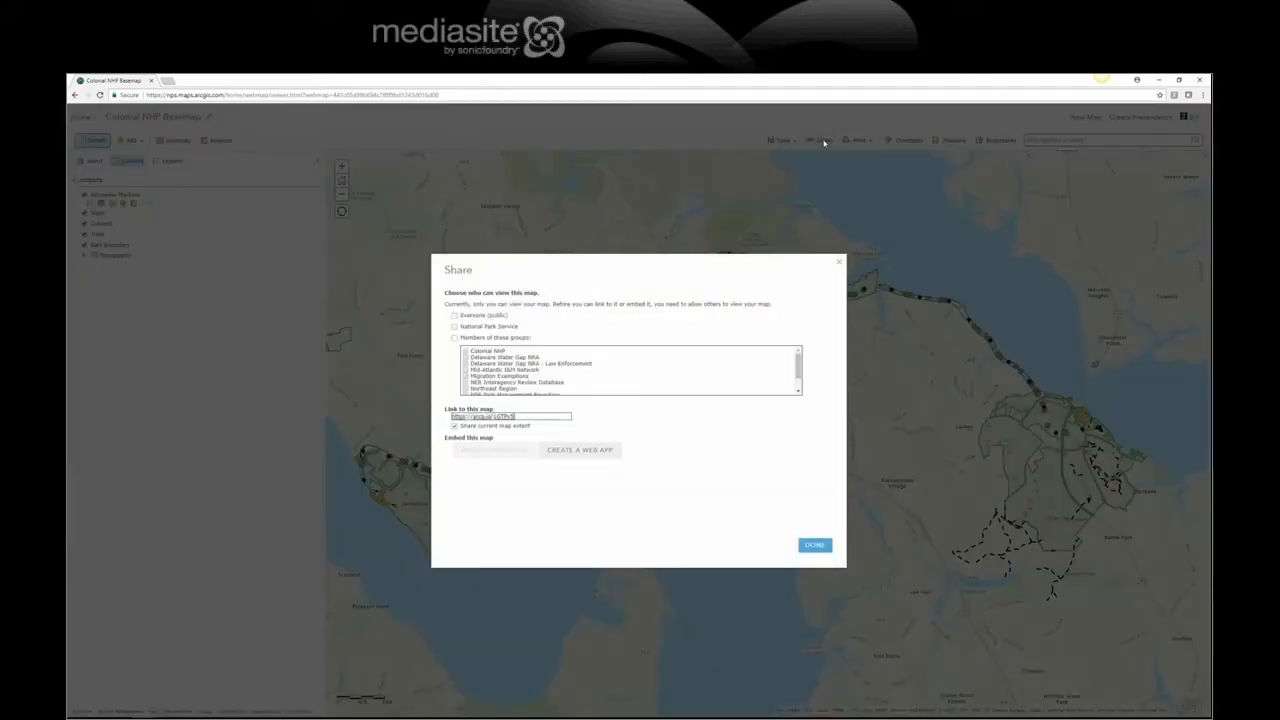
click(584, 450)
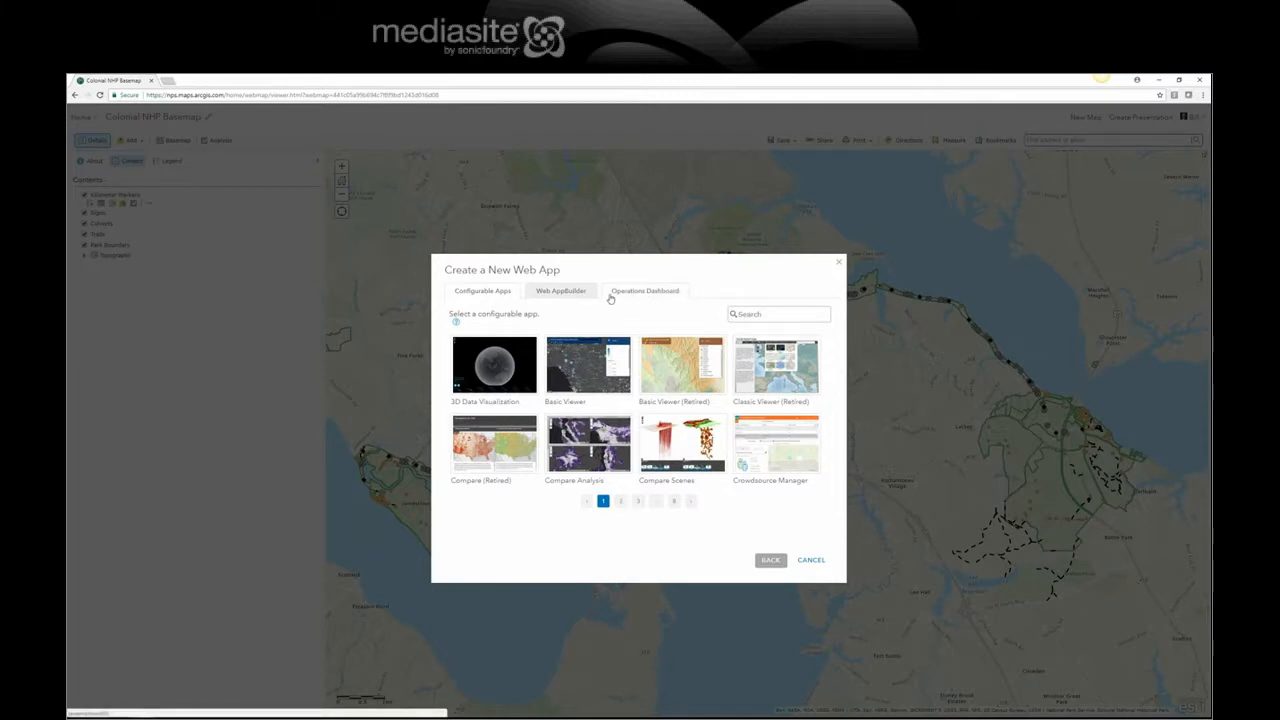
Step: Read the help topic's considerations for choosing a configurable app, then return to the web app gallery
click(457, 326)
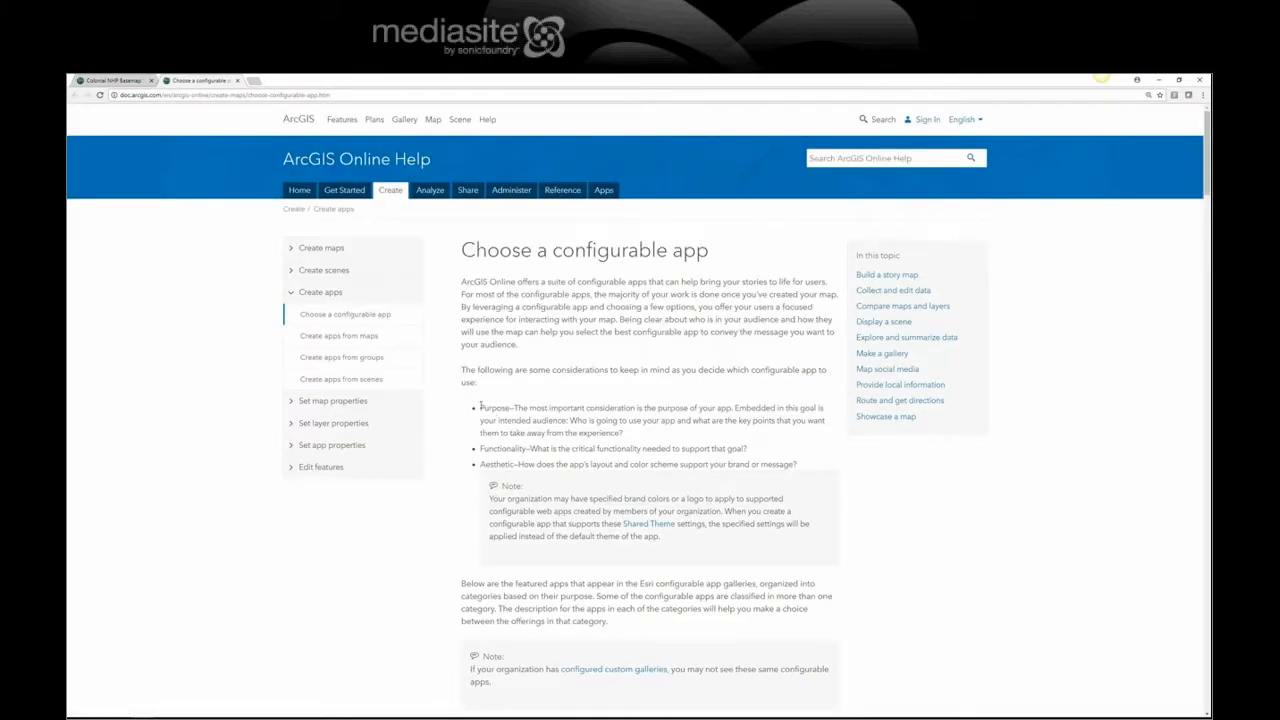
drag(480, 408, 524, 464)
click(632, 477)
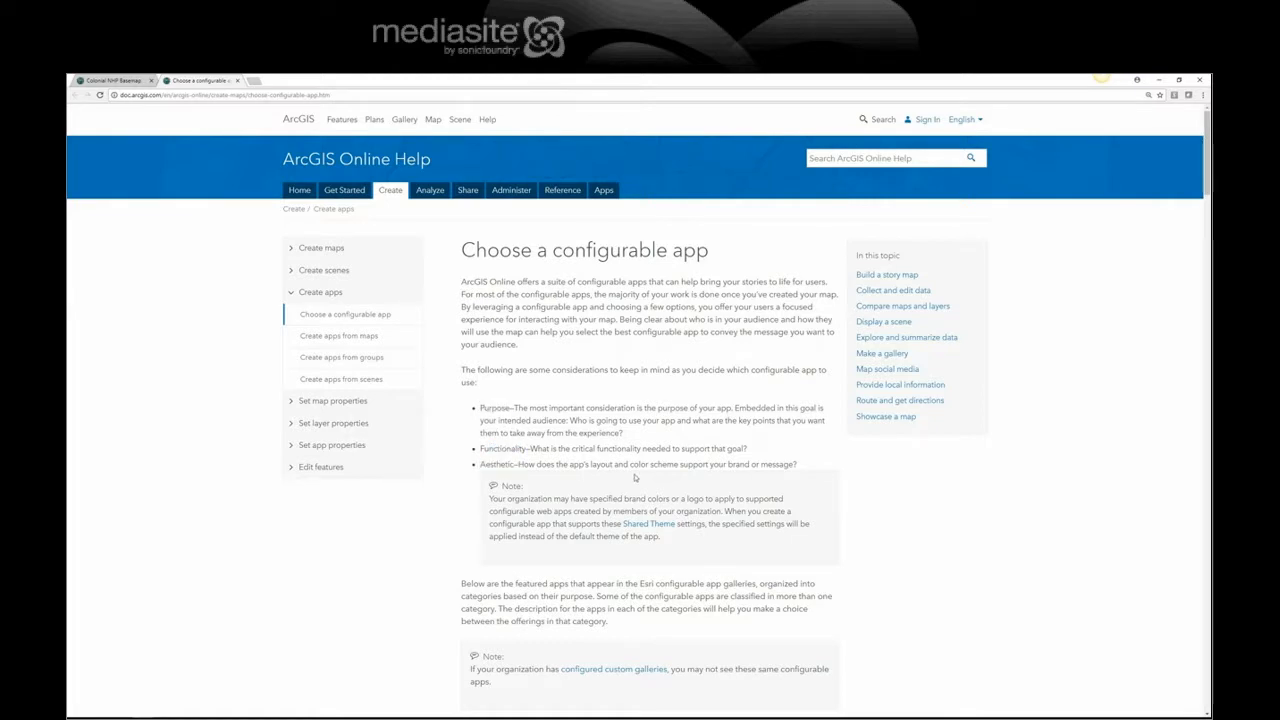
click(109, 81)
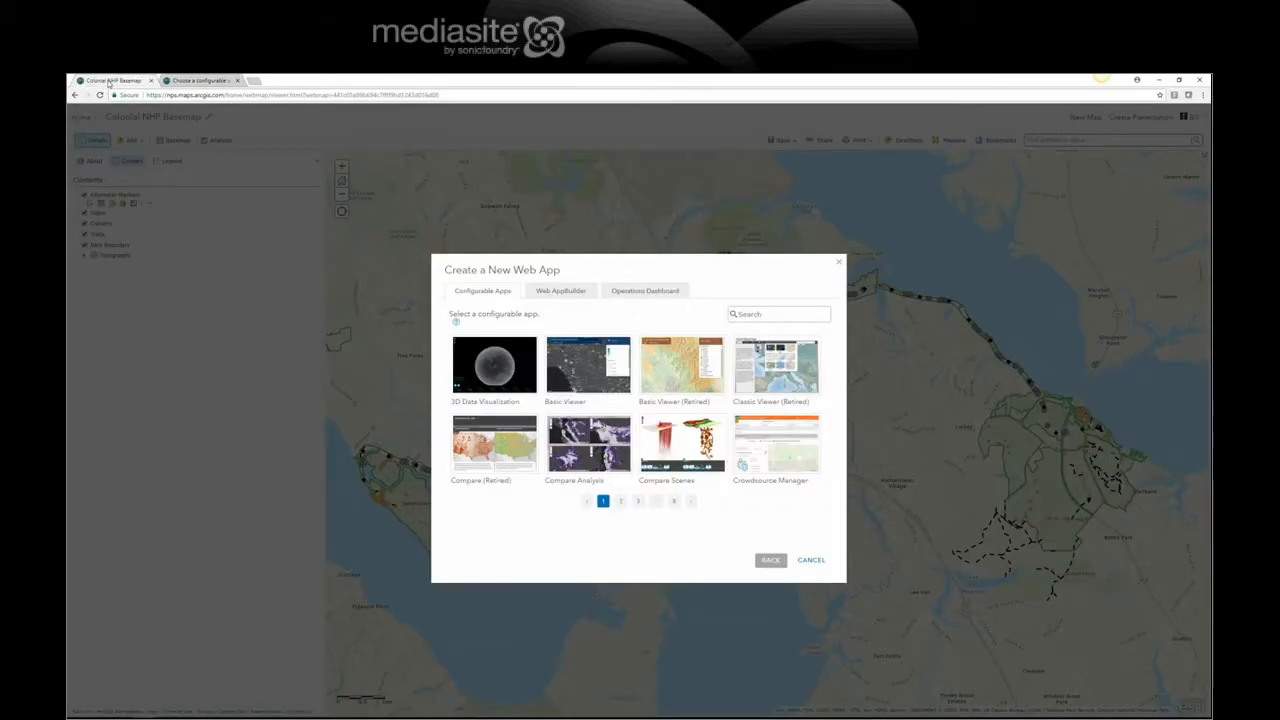
Step: Search the configurable apps for "Compare", then clear the search to list all templates again
click(780, 314)
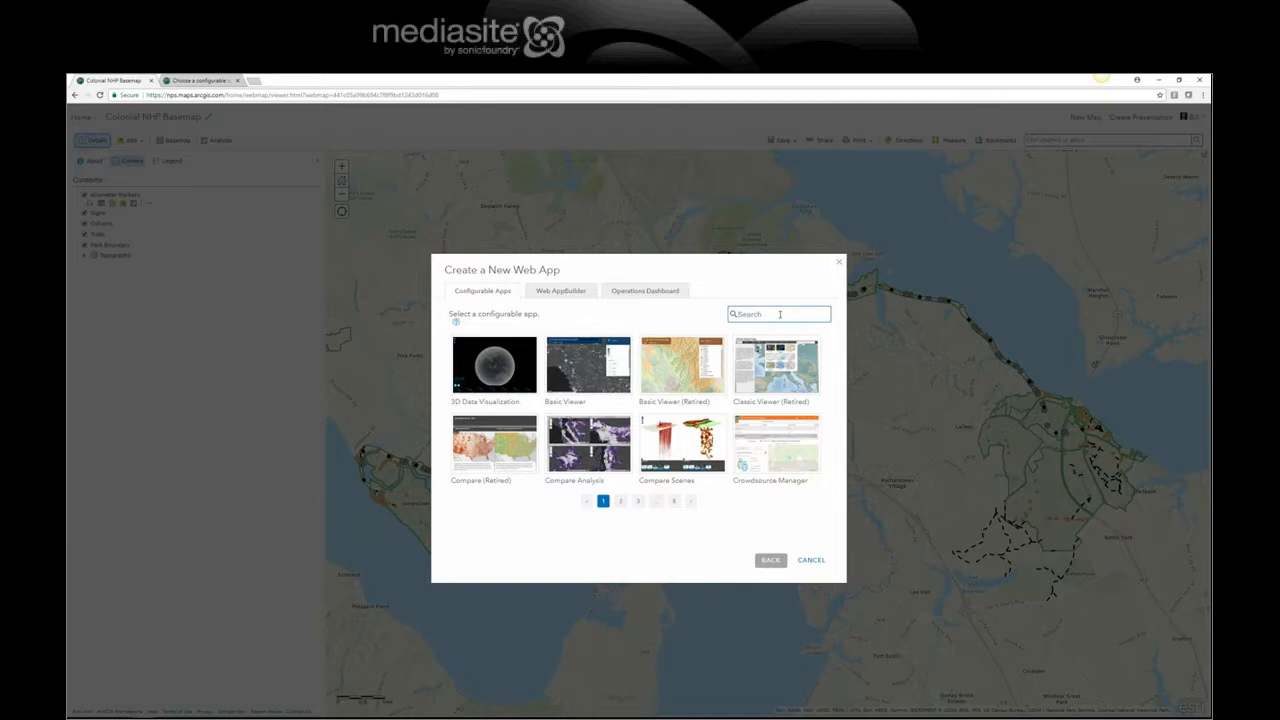
text(compar)
key(BackSpace)
key(BackSpace)
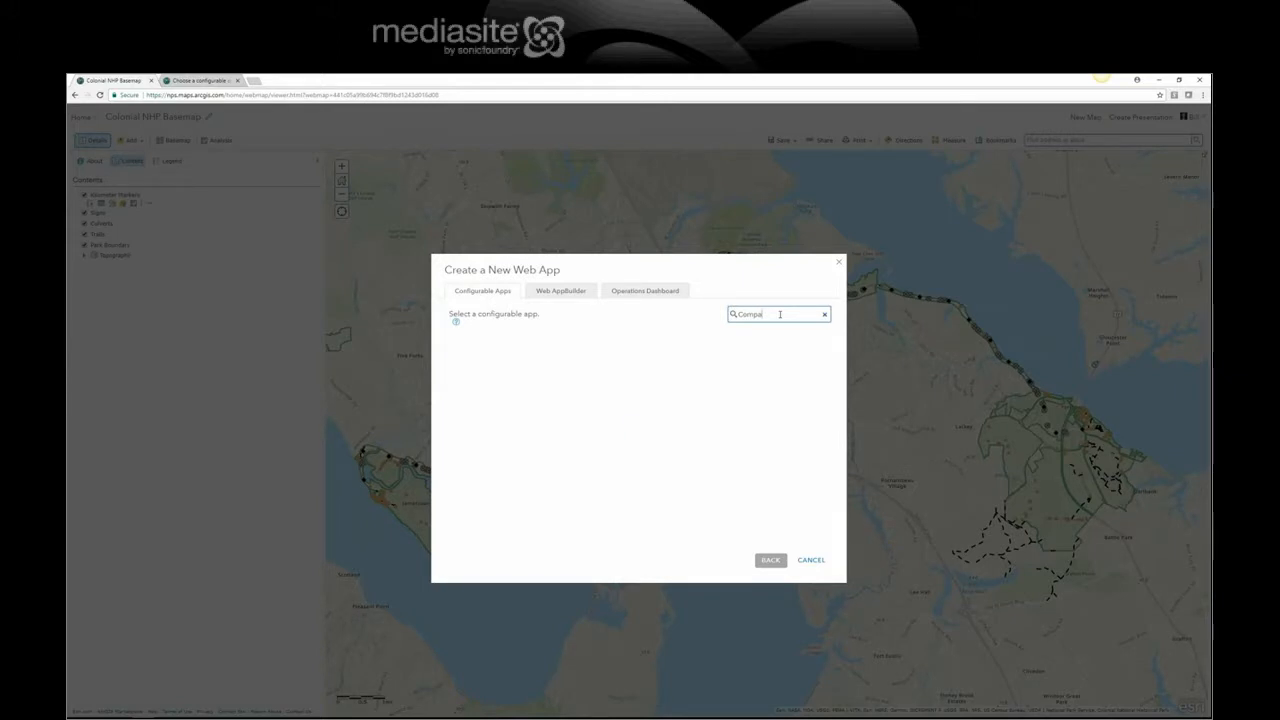
key(BackSpace)
key(BackSpace)
key(BackSpace)
key(BackSpace)
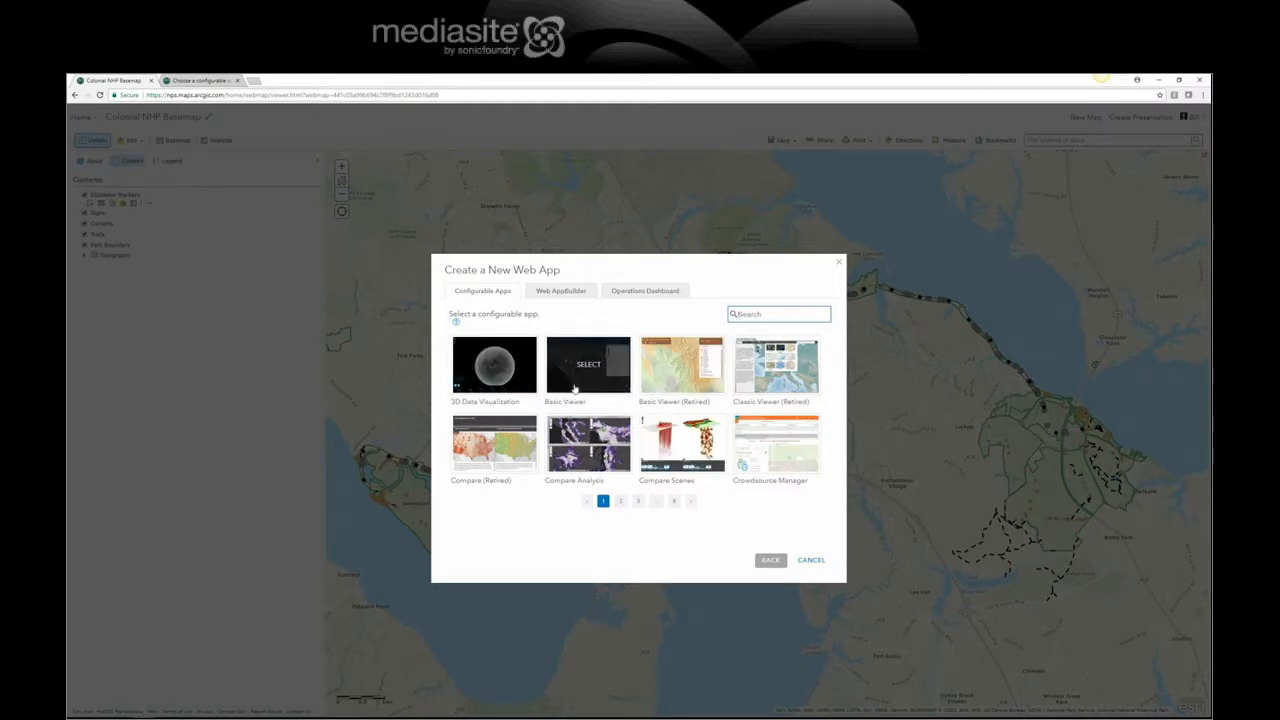
text(Compare)
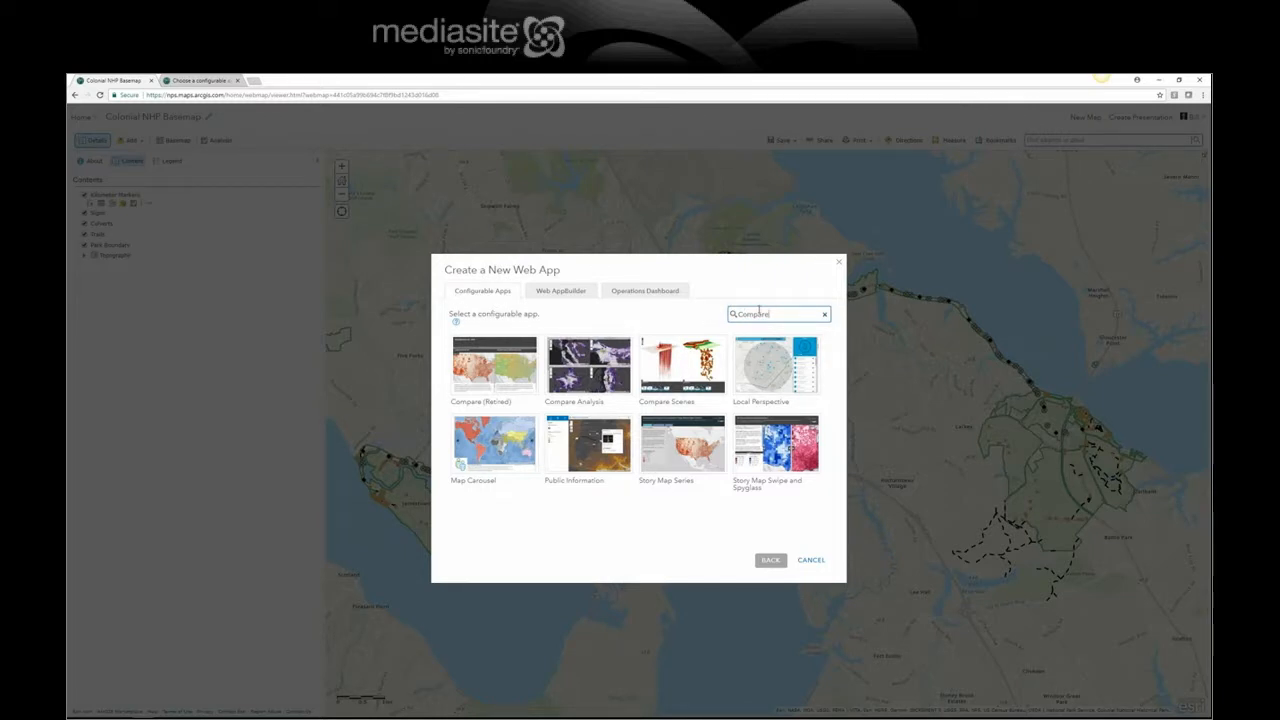
drag(772, 314, 703, 313)
key(BackSpace)
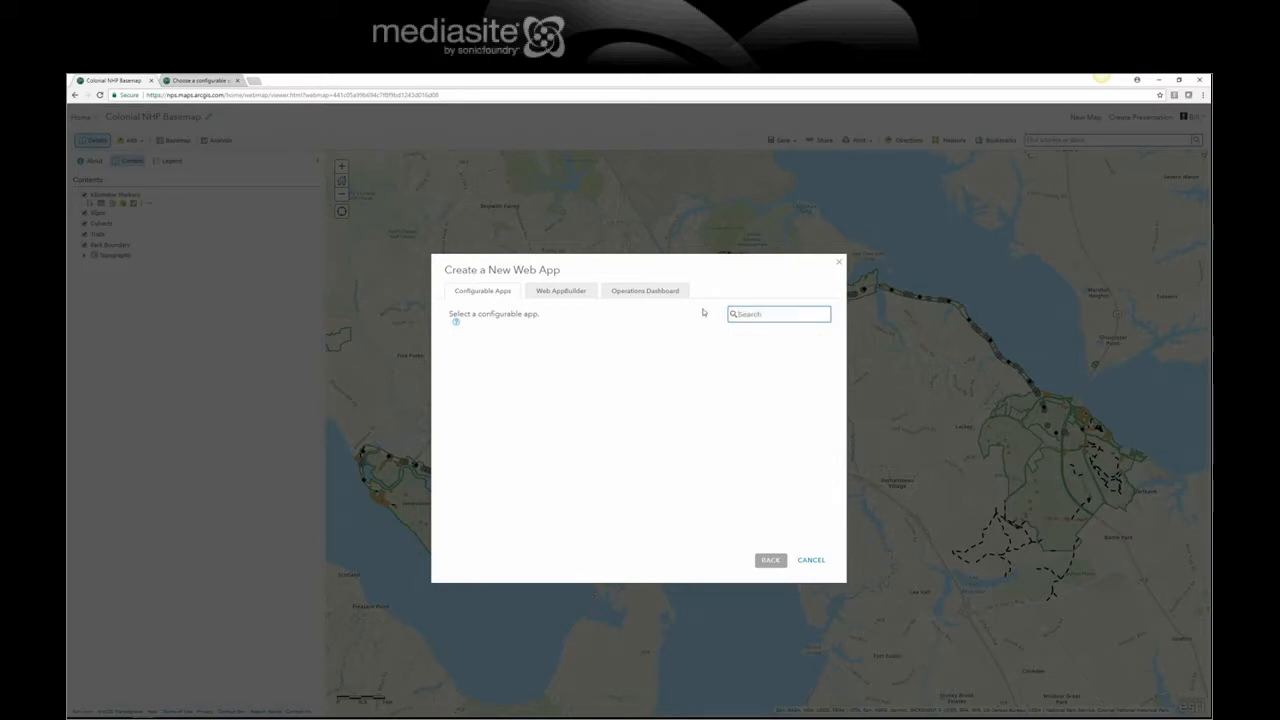
Step: Choose the Basic Viewer template for the new web app and title it "Colonial NHP Basemap - Basic Viewer"
click(577, 366)
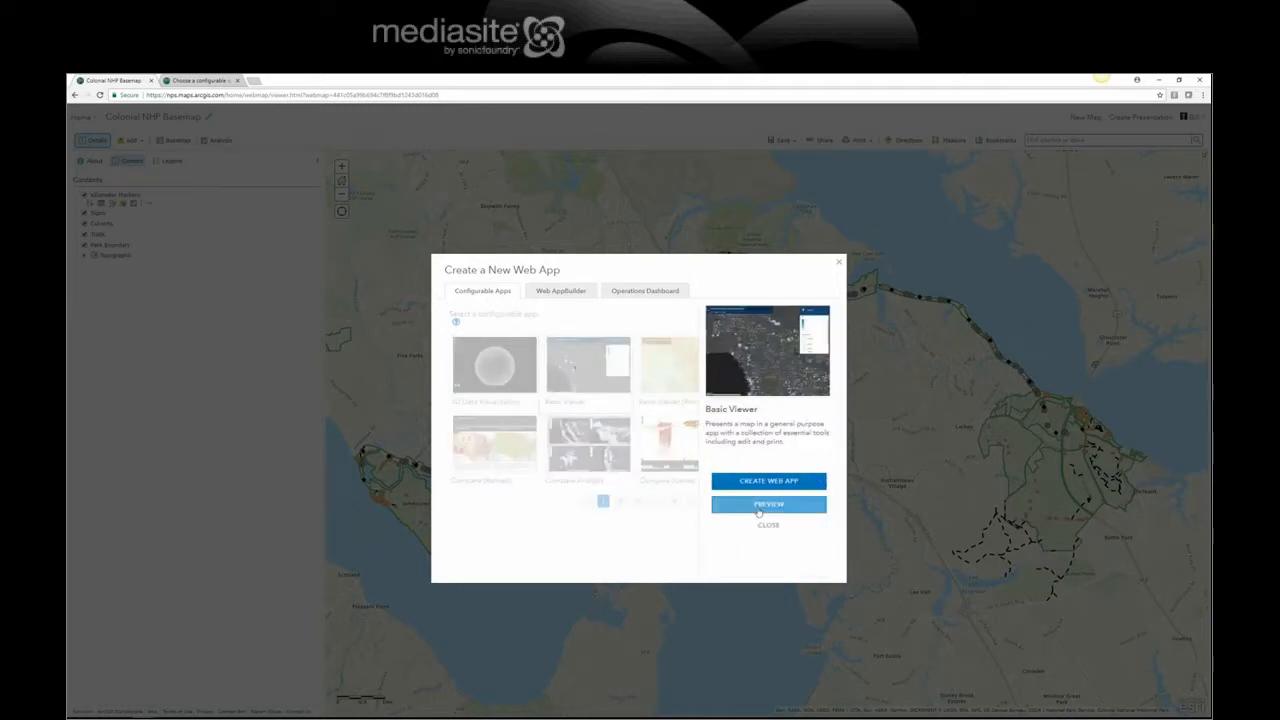
click(769, 481)
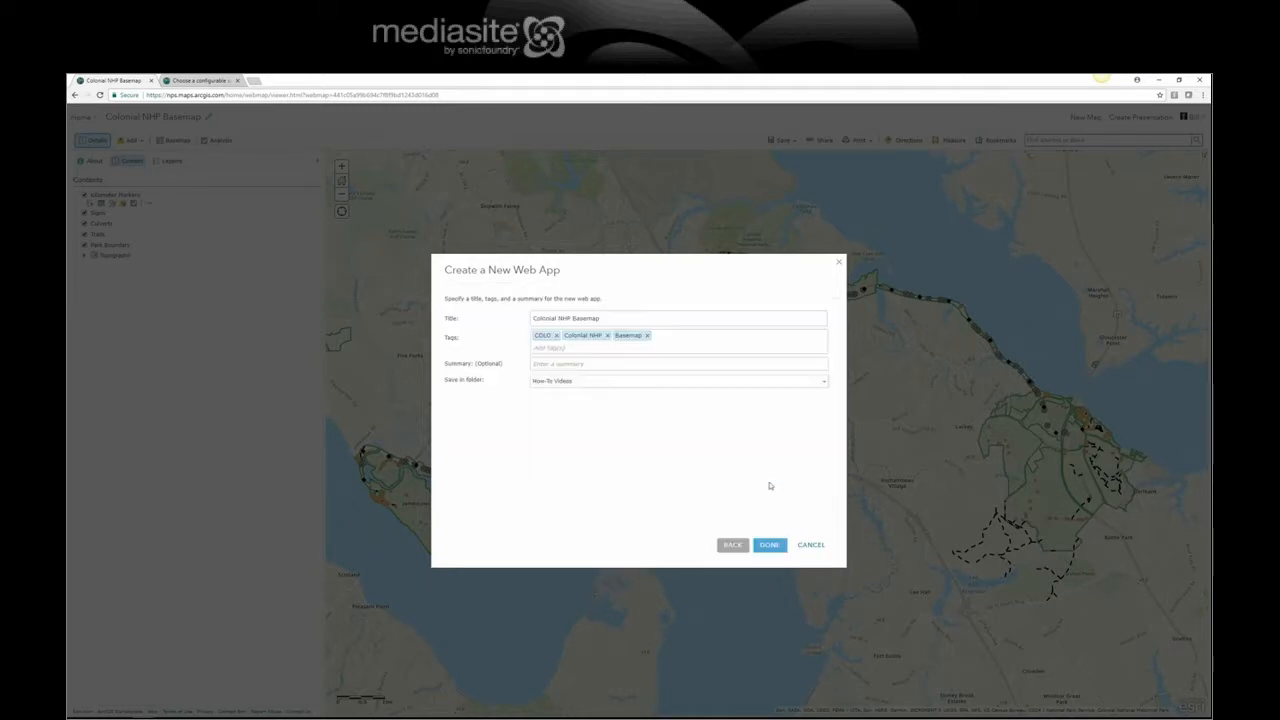
click(655, 321)
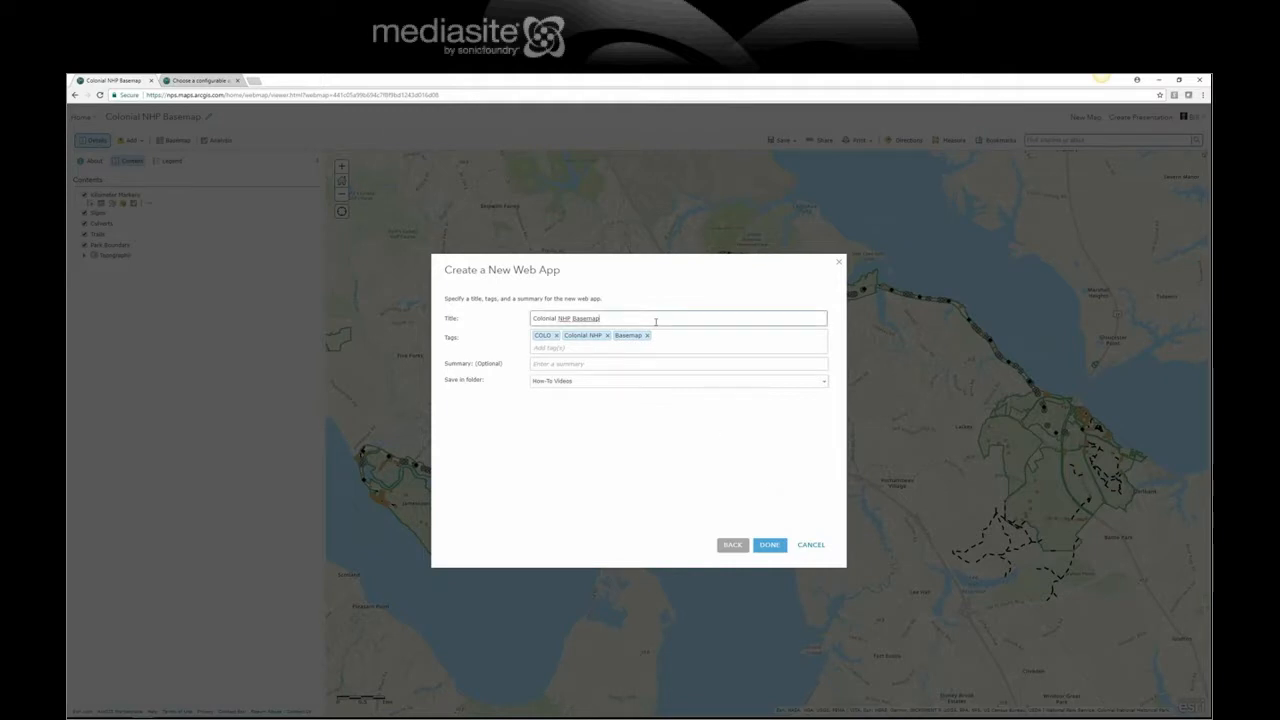
text(-)
text( Base)
text(c Viewer)
Step: Copy the app title into the summary and finish creating the web app in the How-To Videos folder
drag(652, 318, 535, 318)
key(ctrl+c)
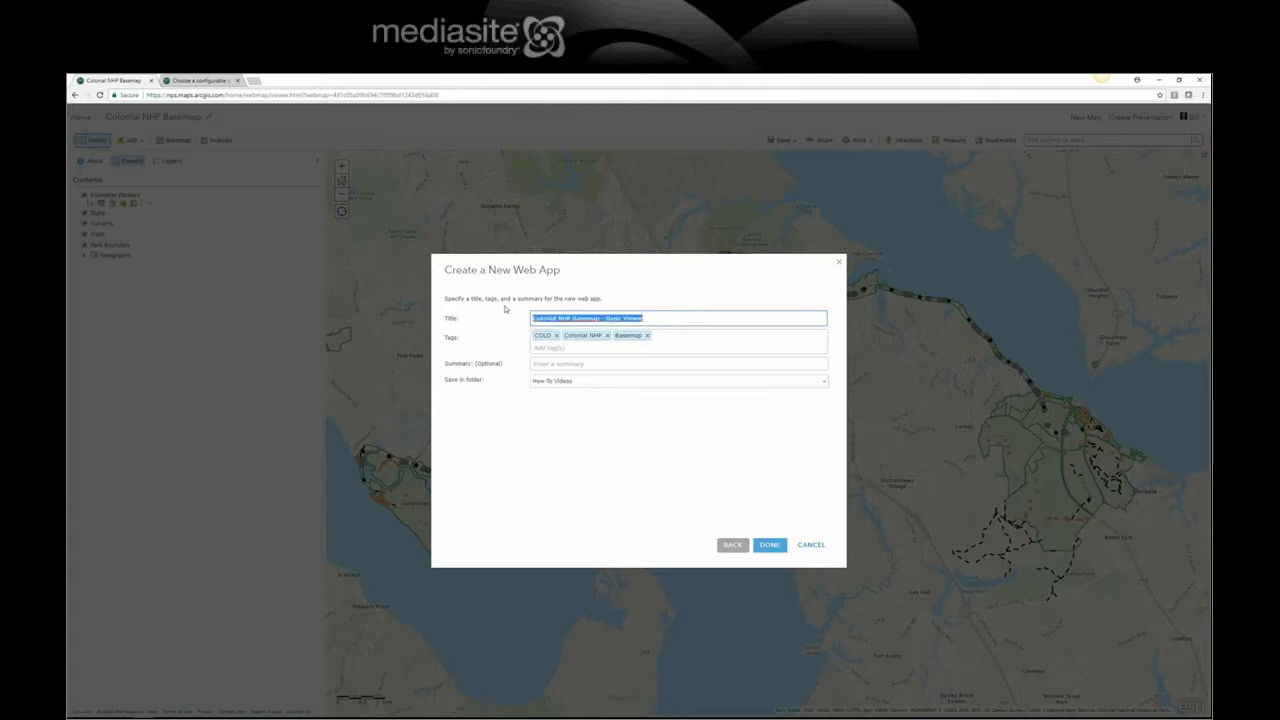
click(549, 364)
key(ctrl+v)
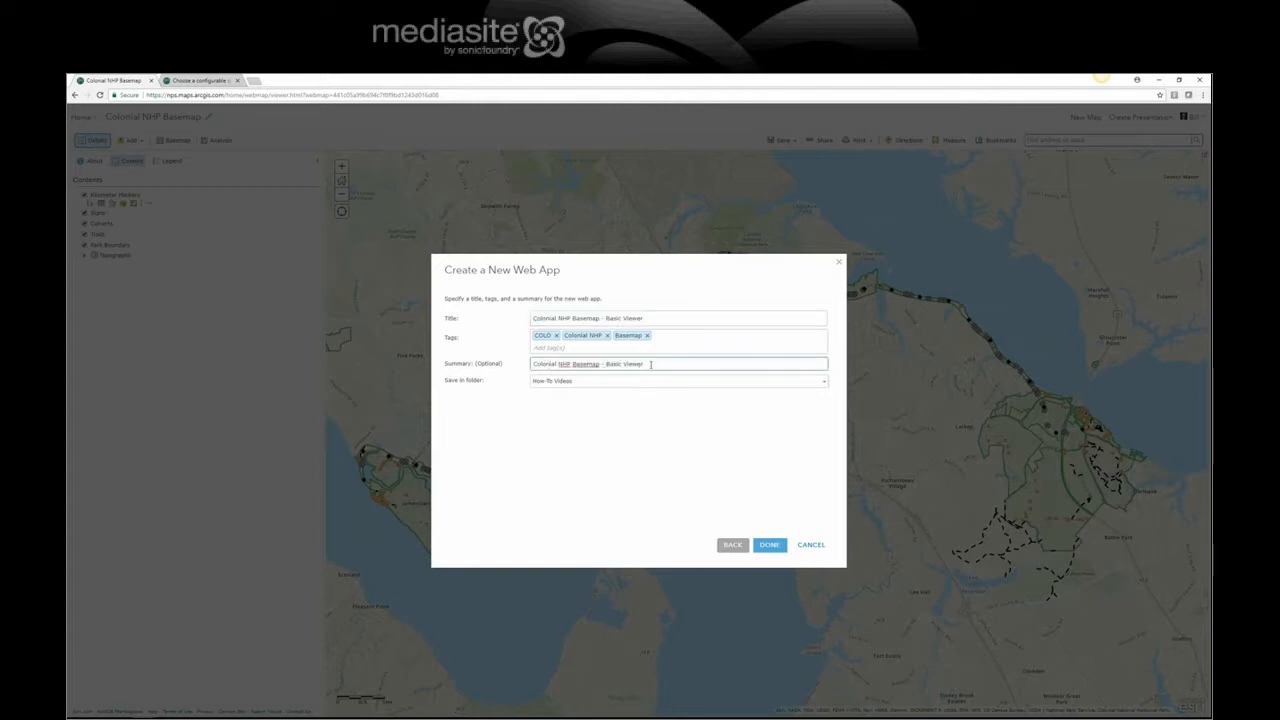
click(768, 545)
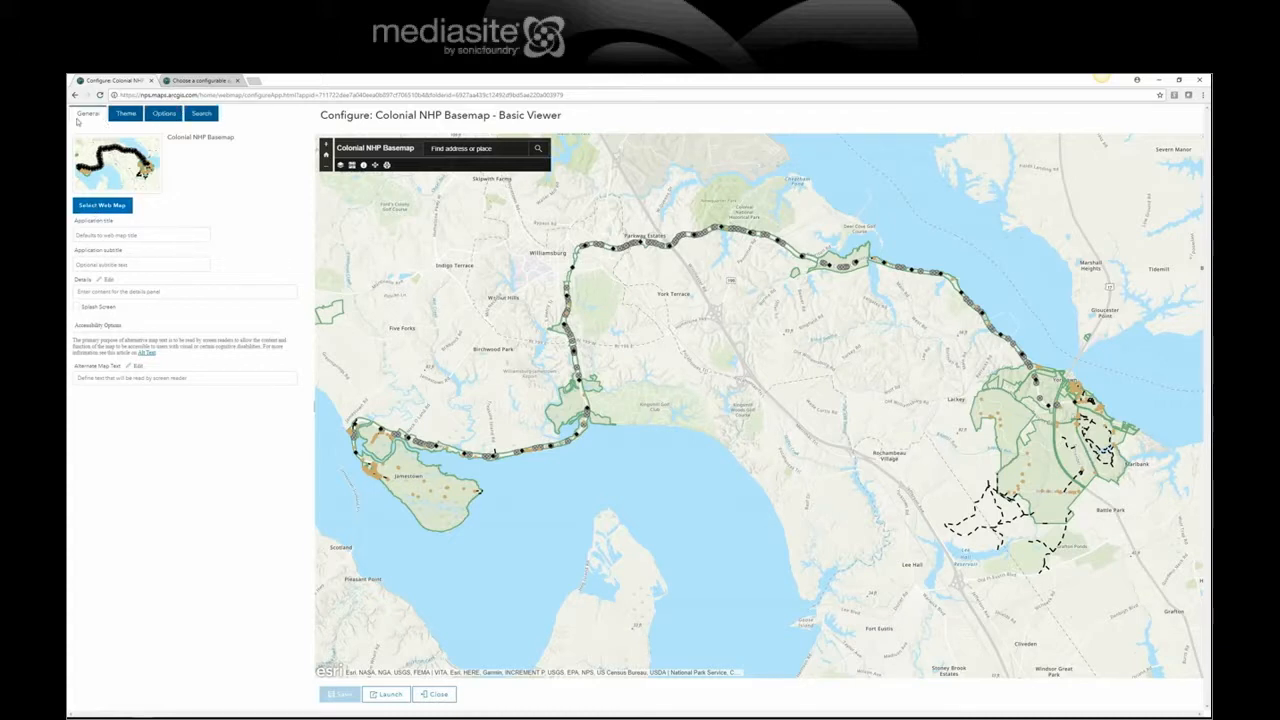
Step: Set the application title to "Colonial NHP" and the application subtitle to "Park Basemap"
click(140, 235)
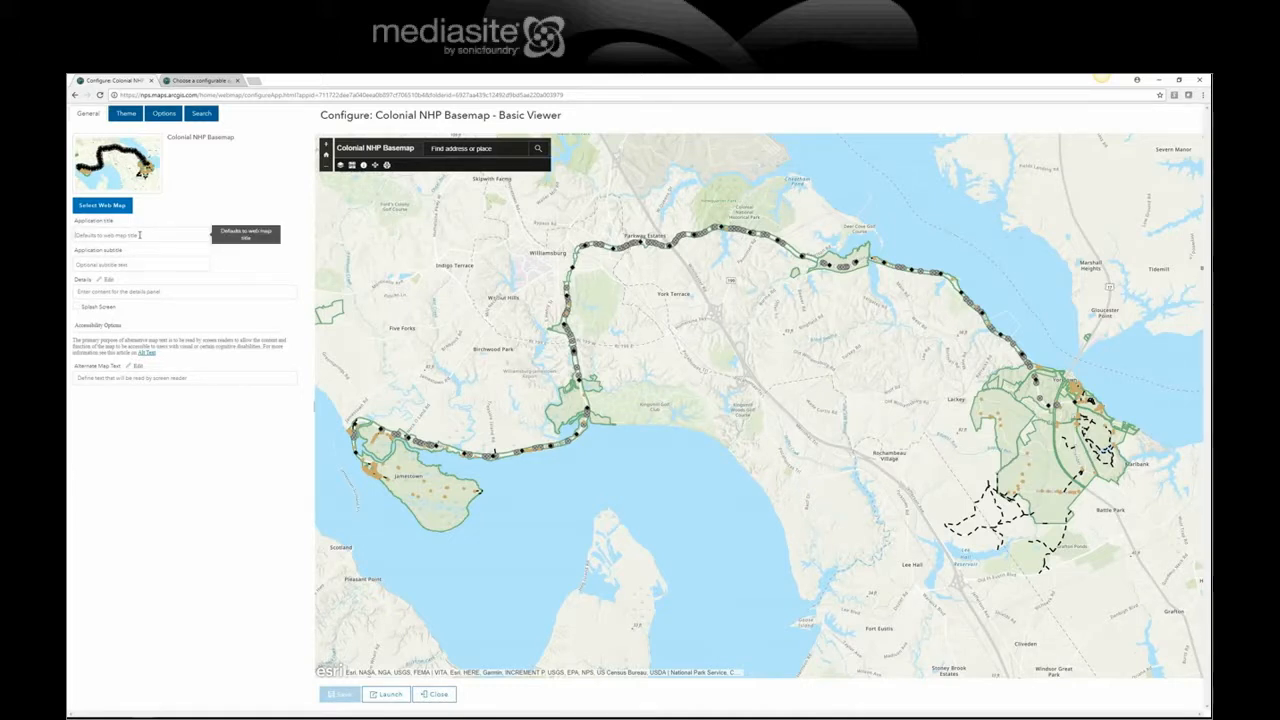
text(Colonial NHP)
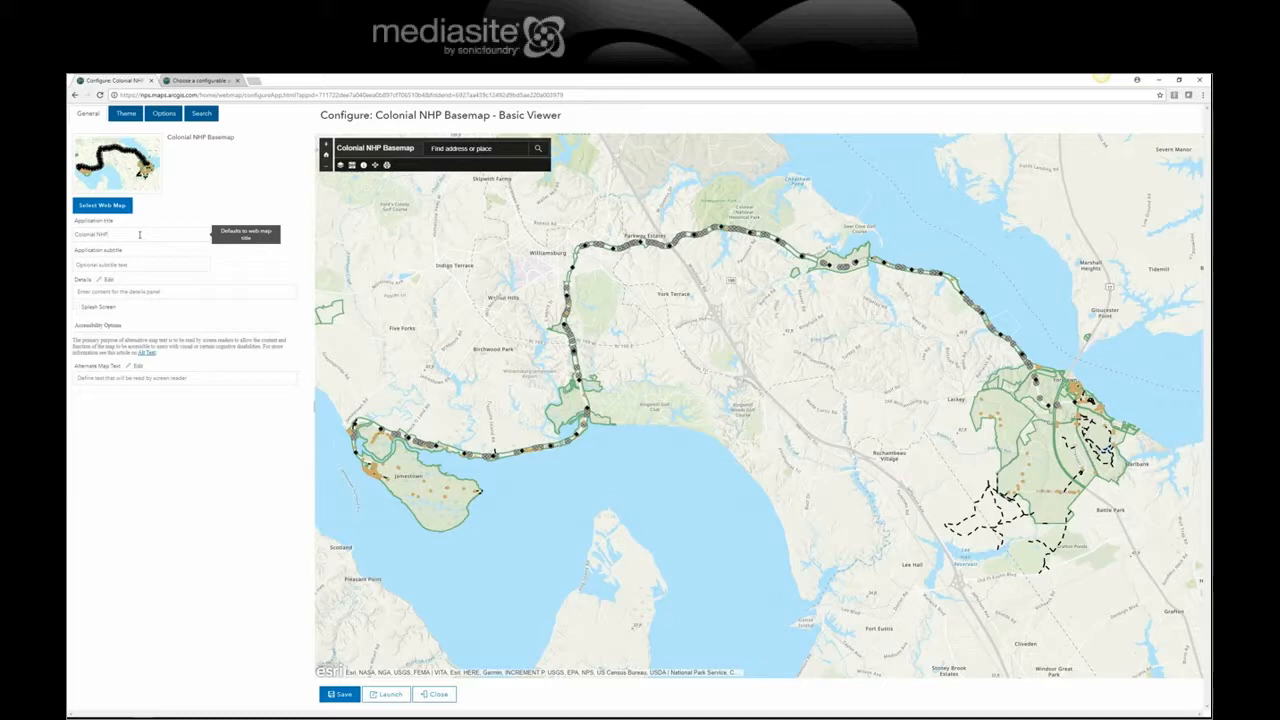
key(Tab)
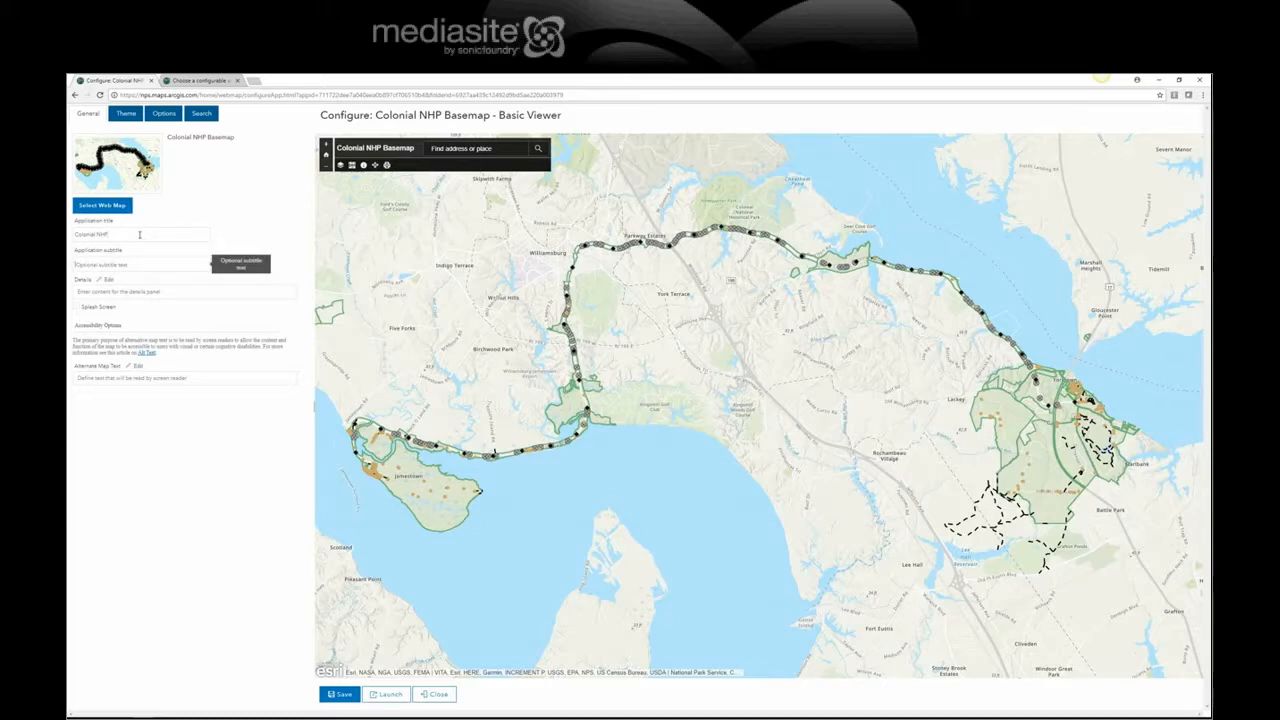
text(B)
key(BackSpace)
key(BackSpace)
text(Aark Basemap)
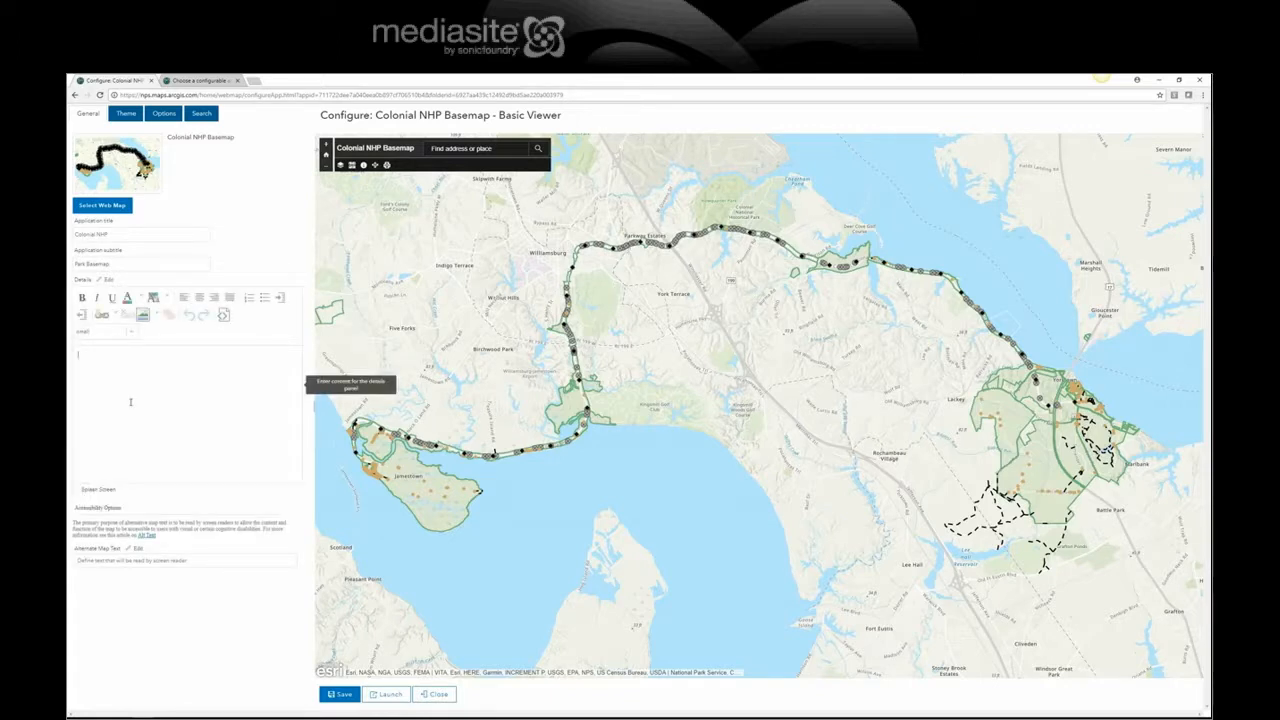
Step: Enter "This is for Colonial NHP personnel." as the details text and save the app configuration
text(r Colonial NHP personnel.)
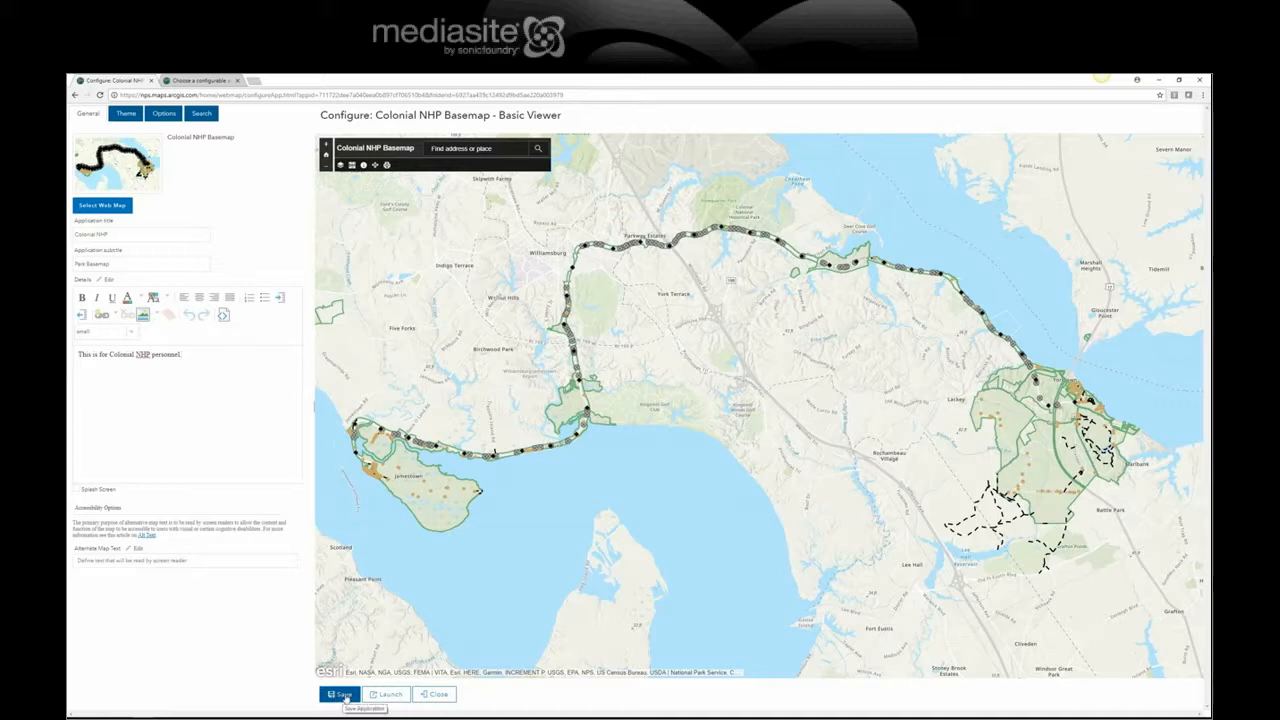
click(341, 694)
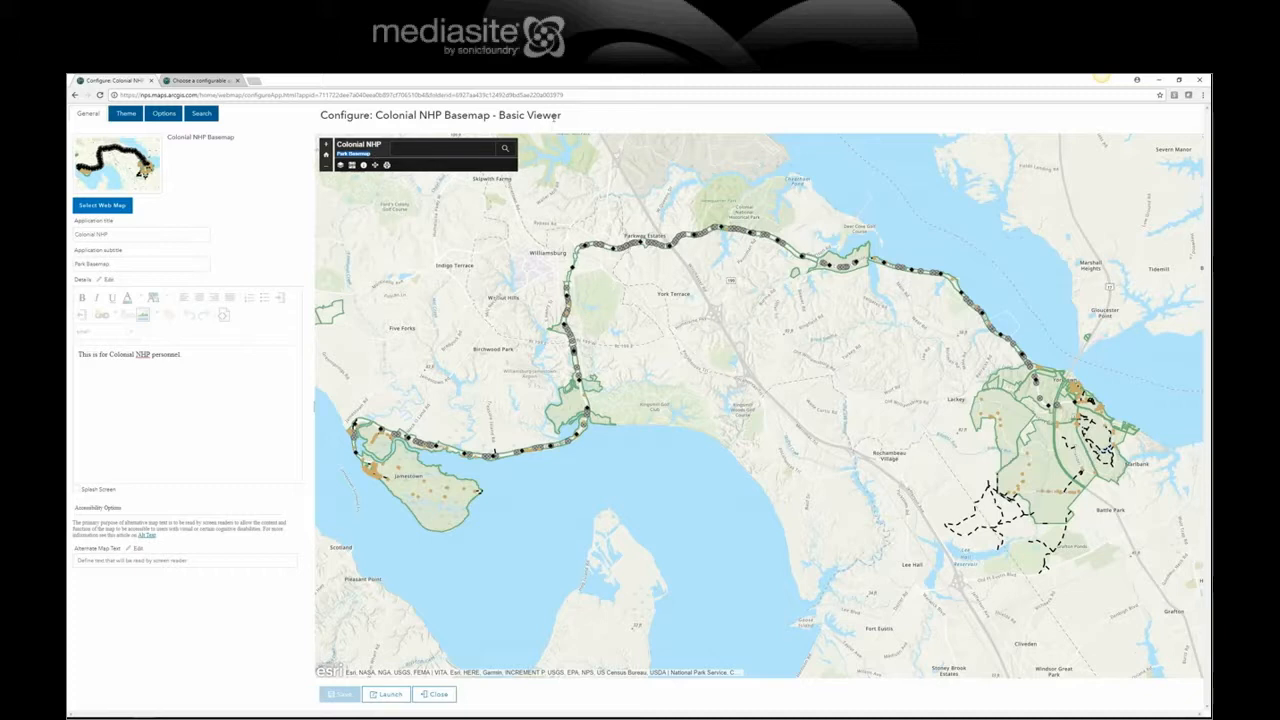
drag(306, 116, 334, 120)
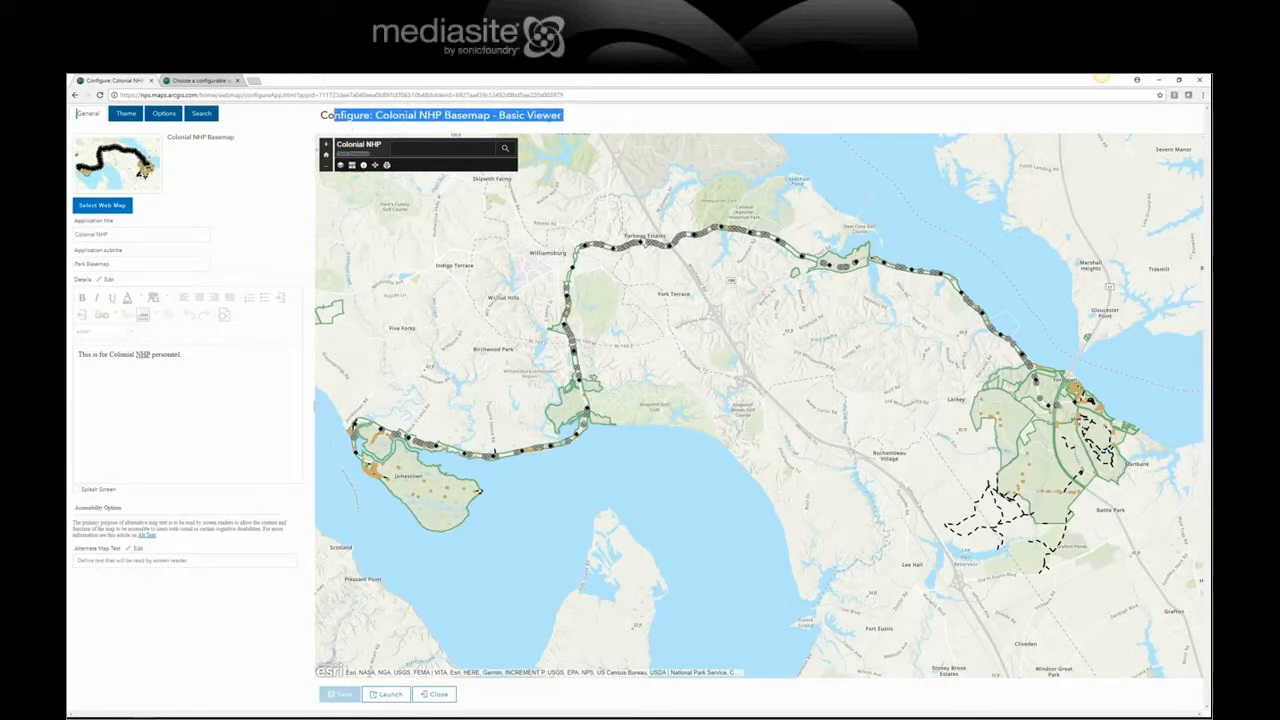
click(591, 124)
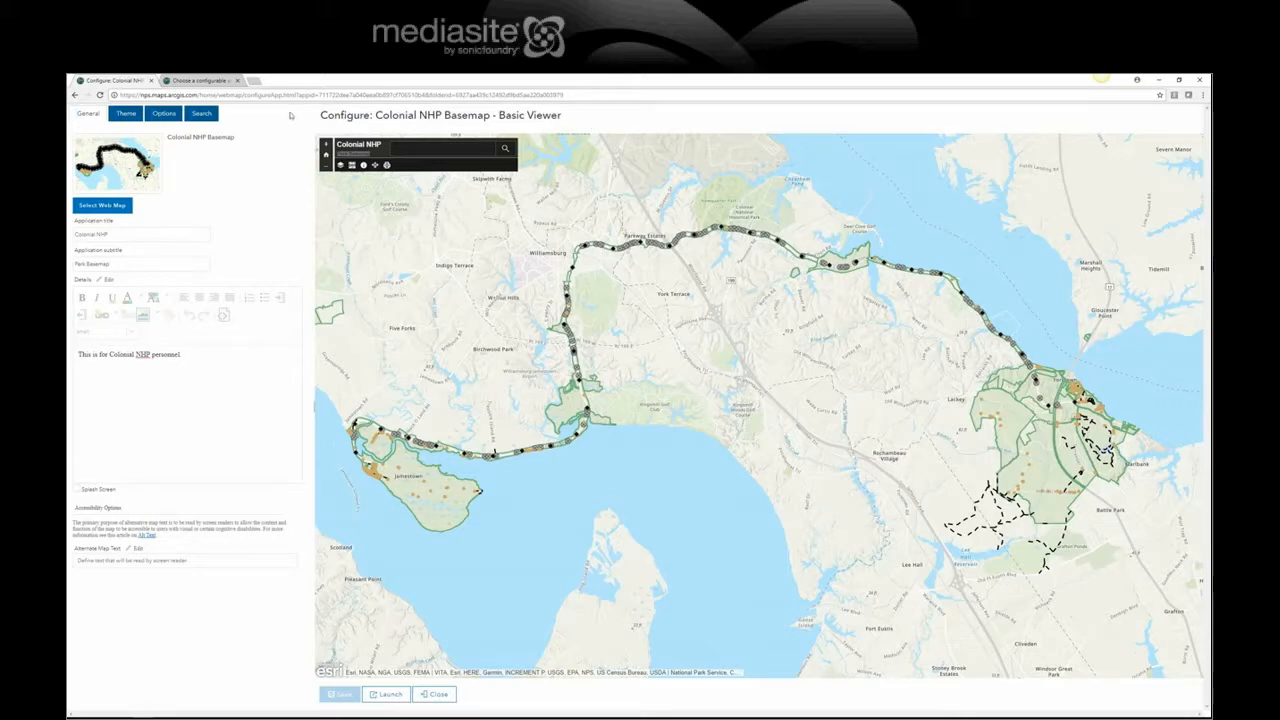
Step: Review the app's theme settings, including the button icon color choices, title logo and logo link
click(127, 114)
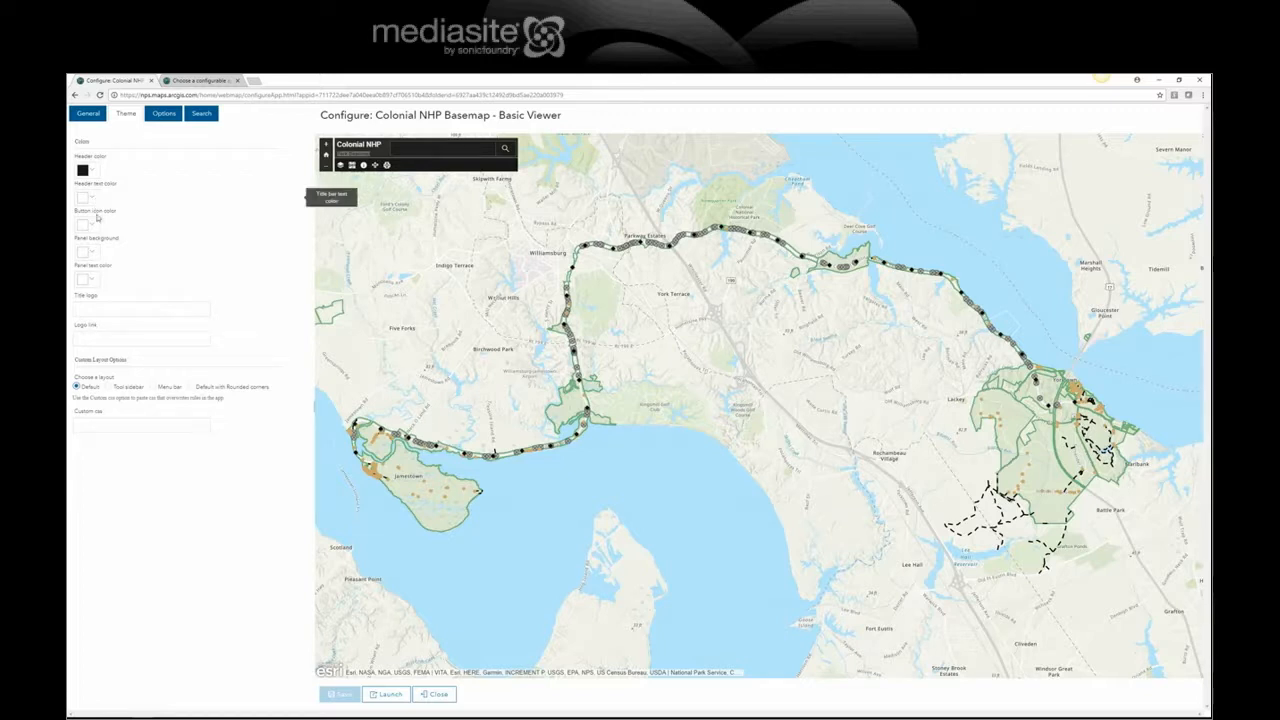
click(95, 226)
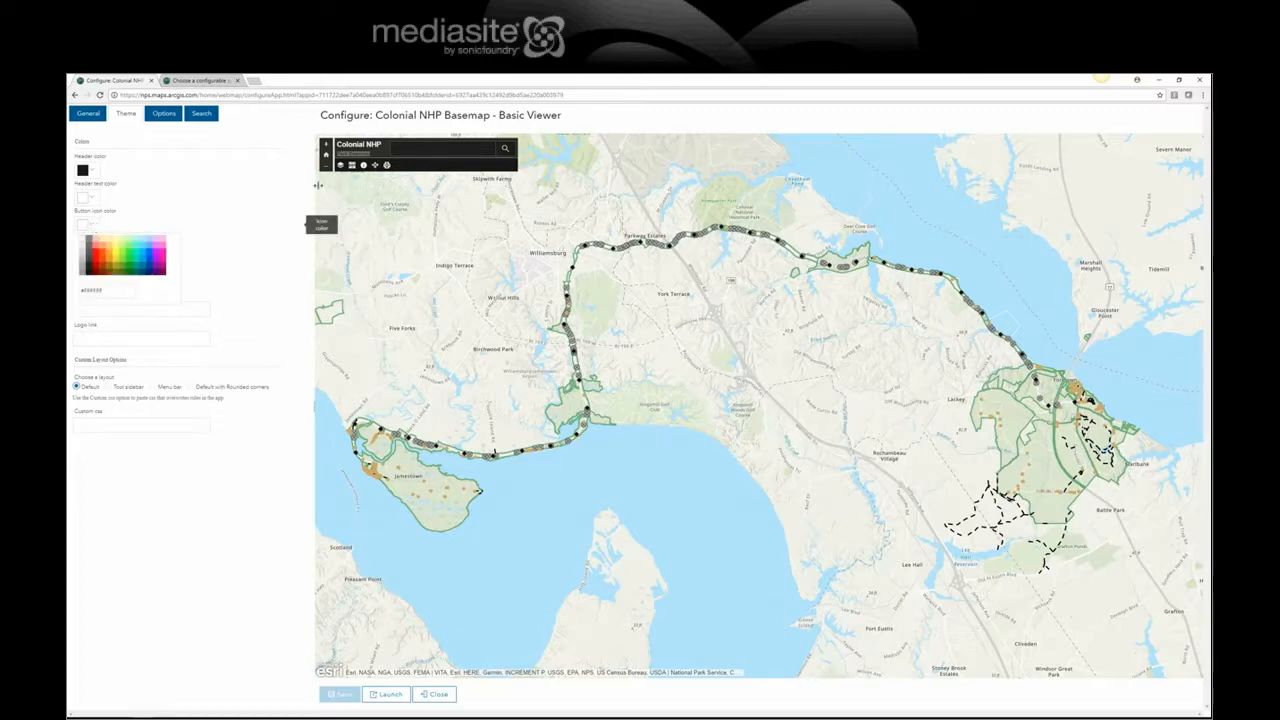
click(229, 249)
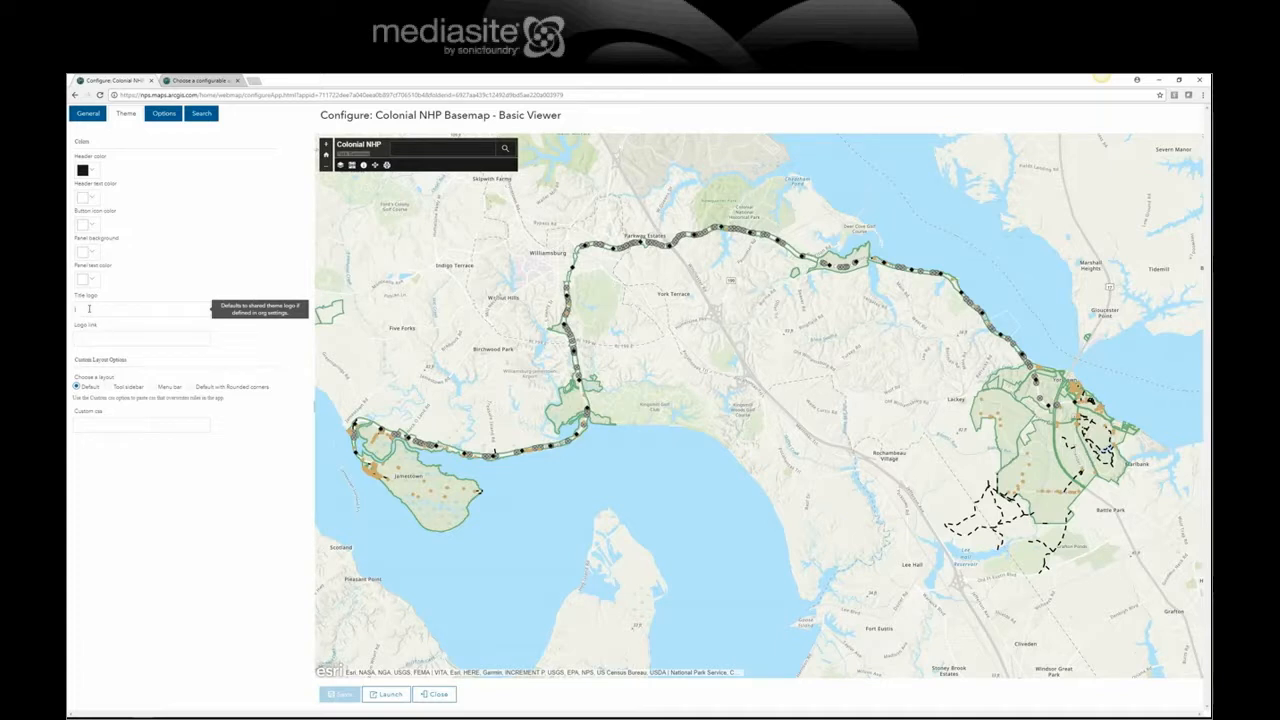
click(96, 339)
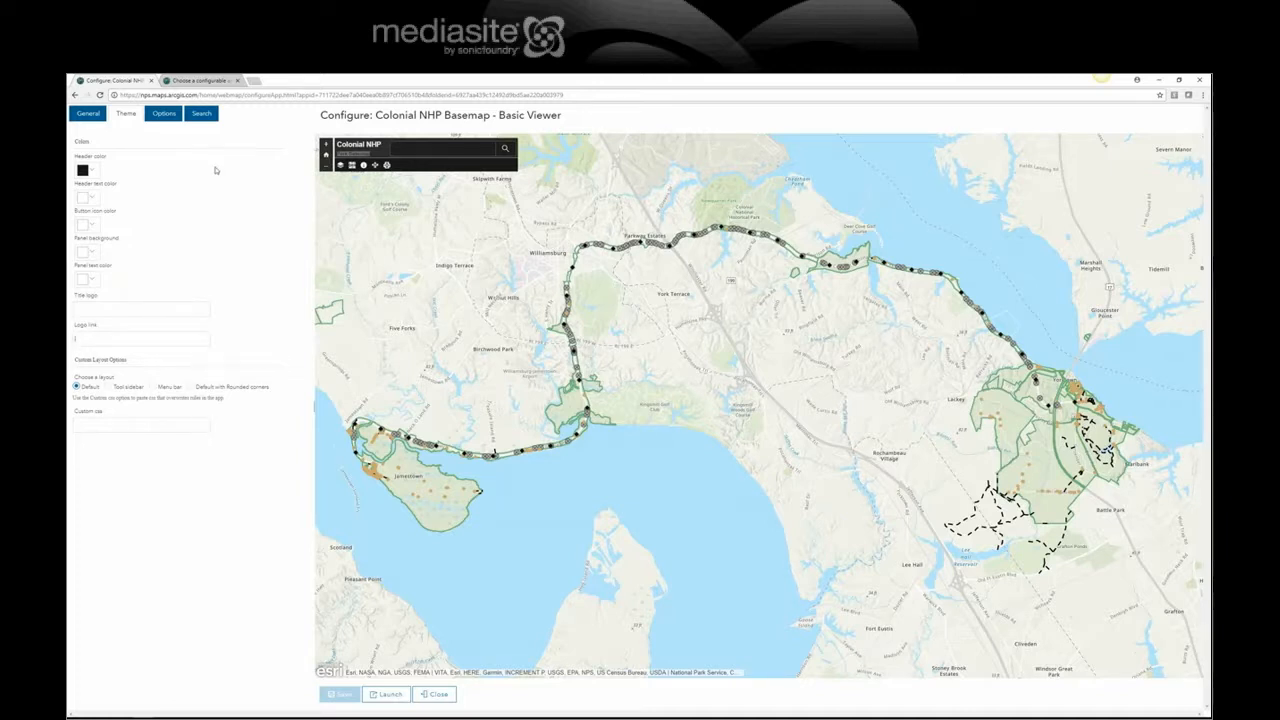
Step: Add Legend and Measure Tool to the app toolbar, remove Share Tools, enable all print layout options, and save the configuration
click(165, 114)
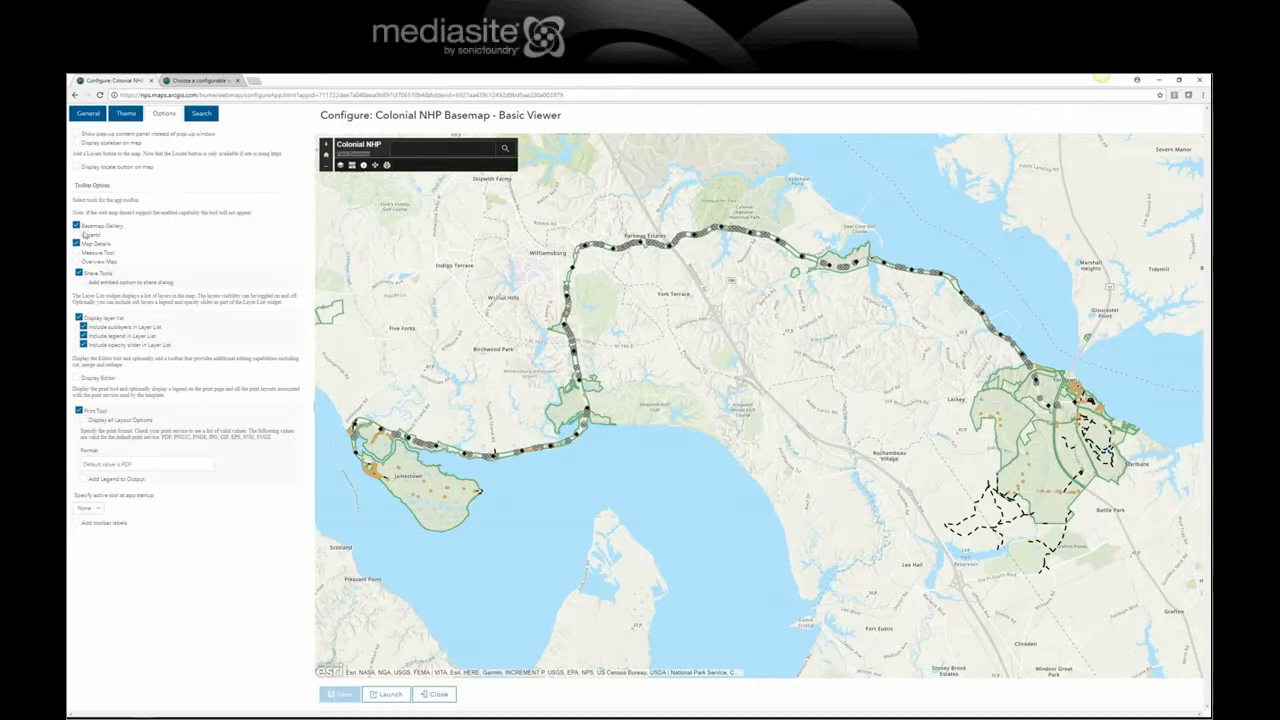
click(76, 234)
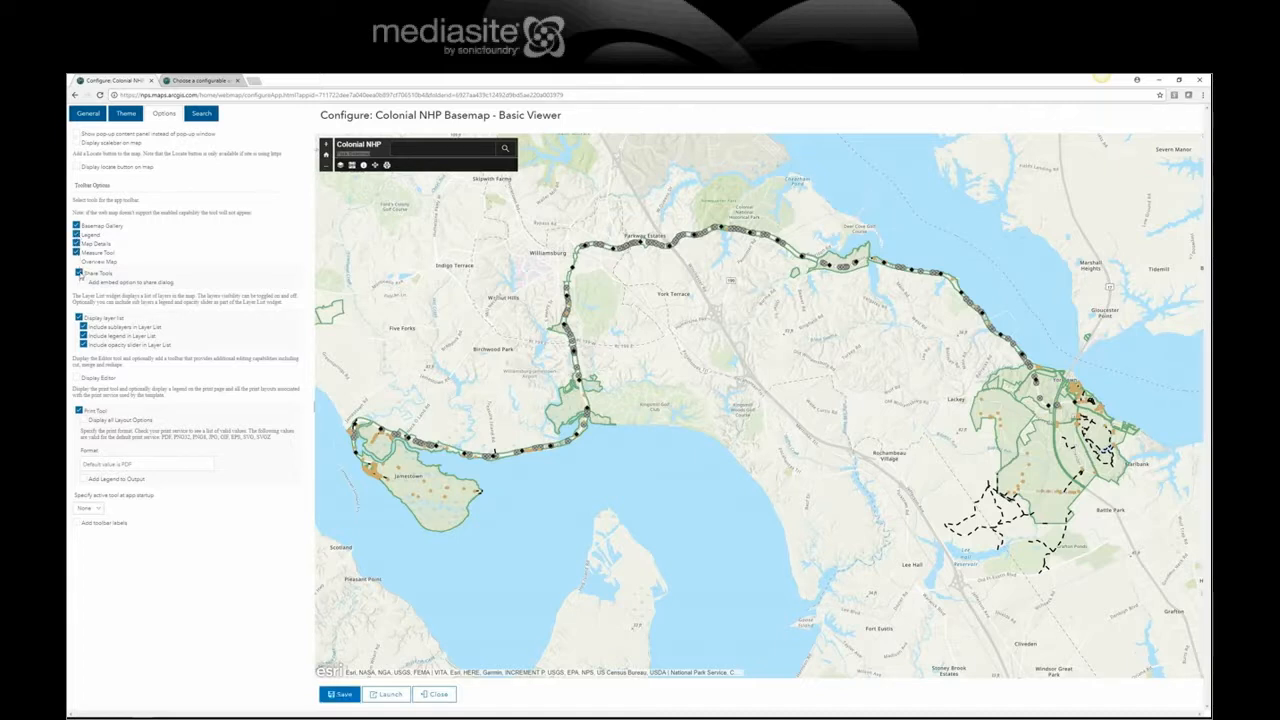
click(79, 273)
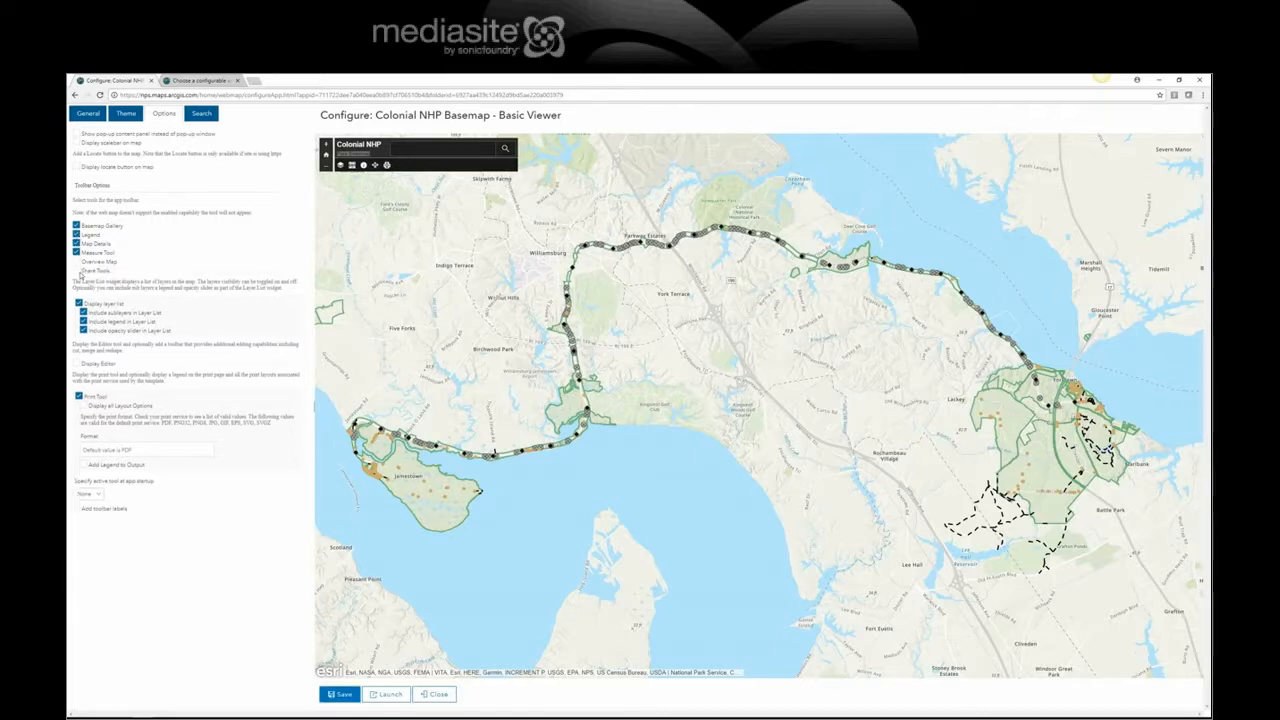
click(84, 405)
click(345, 695)
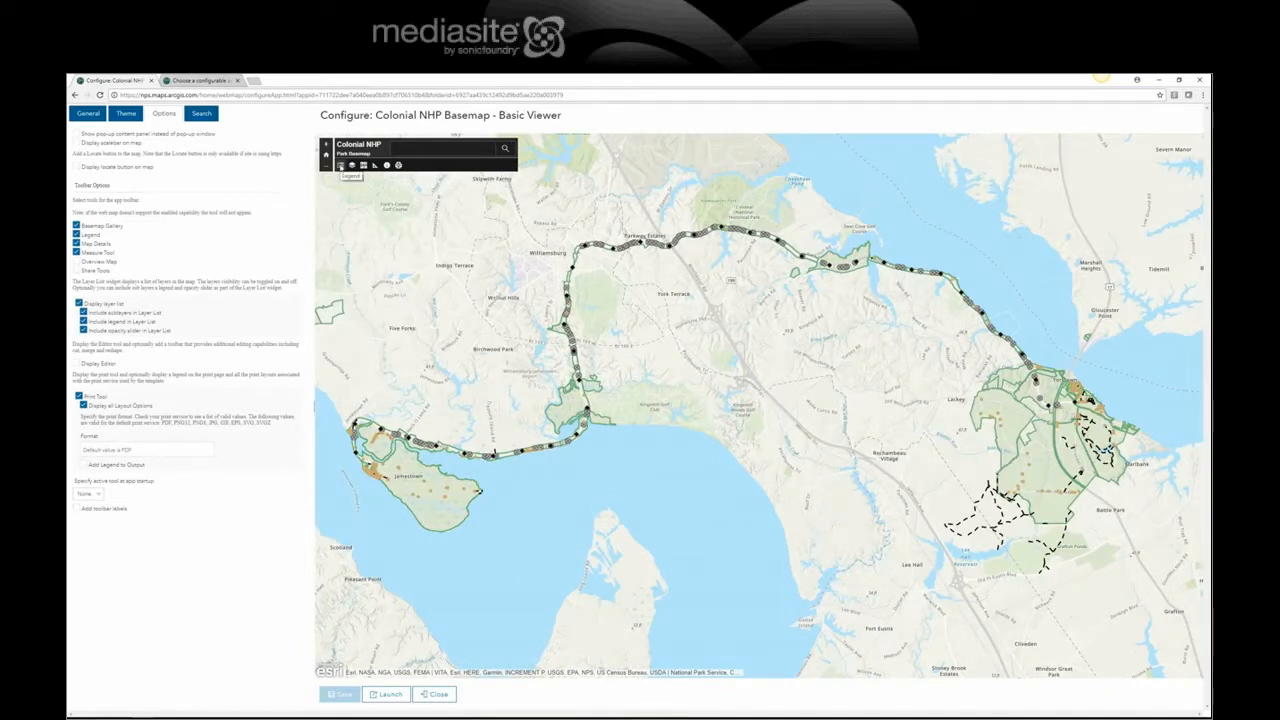
Step: Examine the available basemaps in the preview's basemap gallery
click(362, 166)
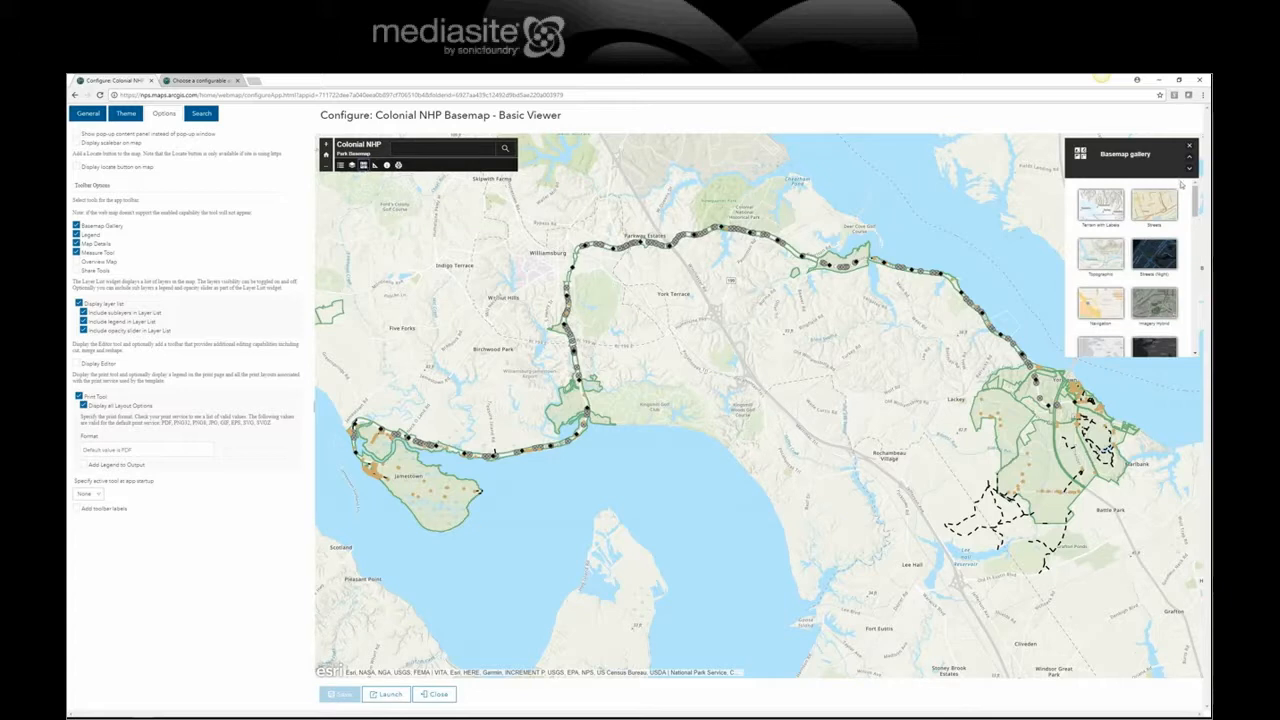
drag(1195, 200, 1196, 292)
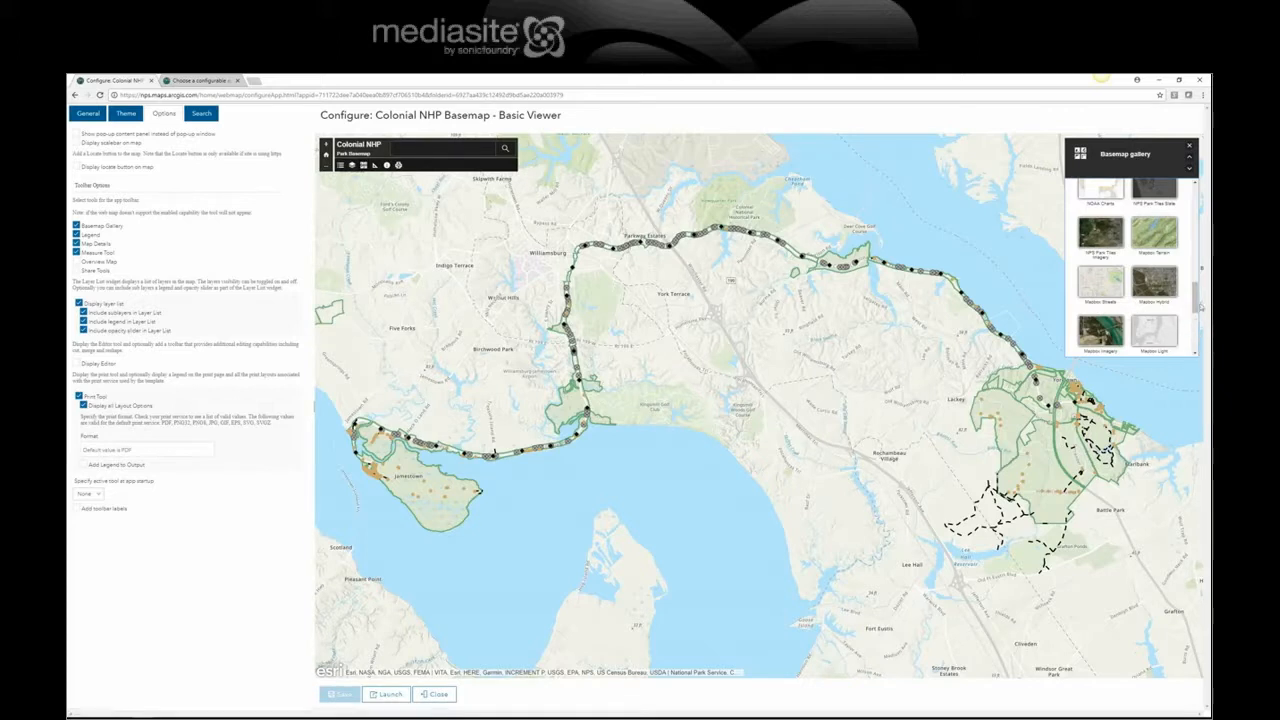
drag(1197, 306, 1194, 190)
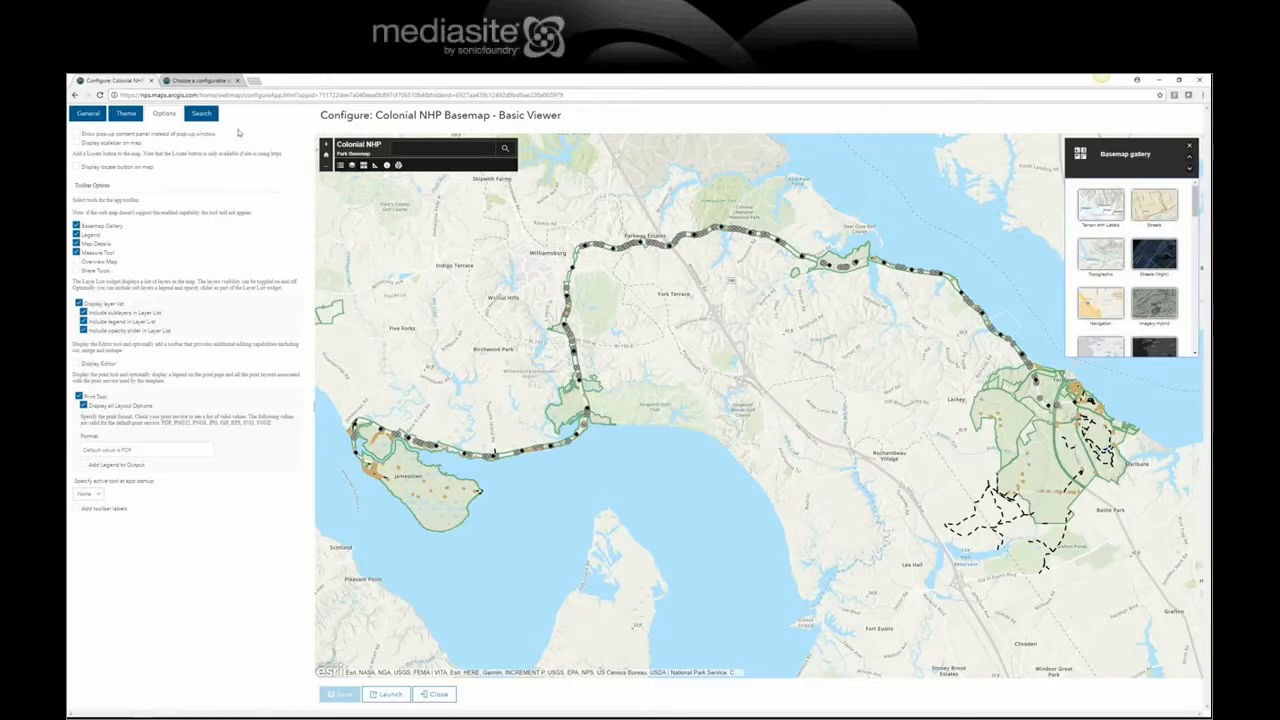
Step: Enable Signs as a search source, using Condition as its search field with suggestions enabled
click(200, 114)
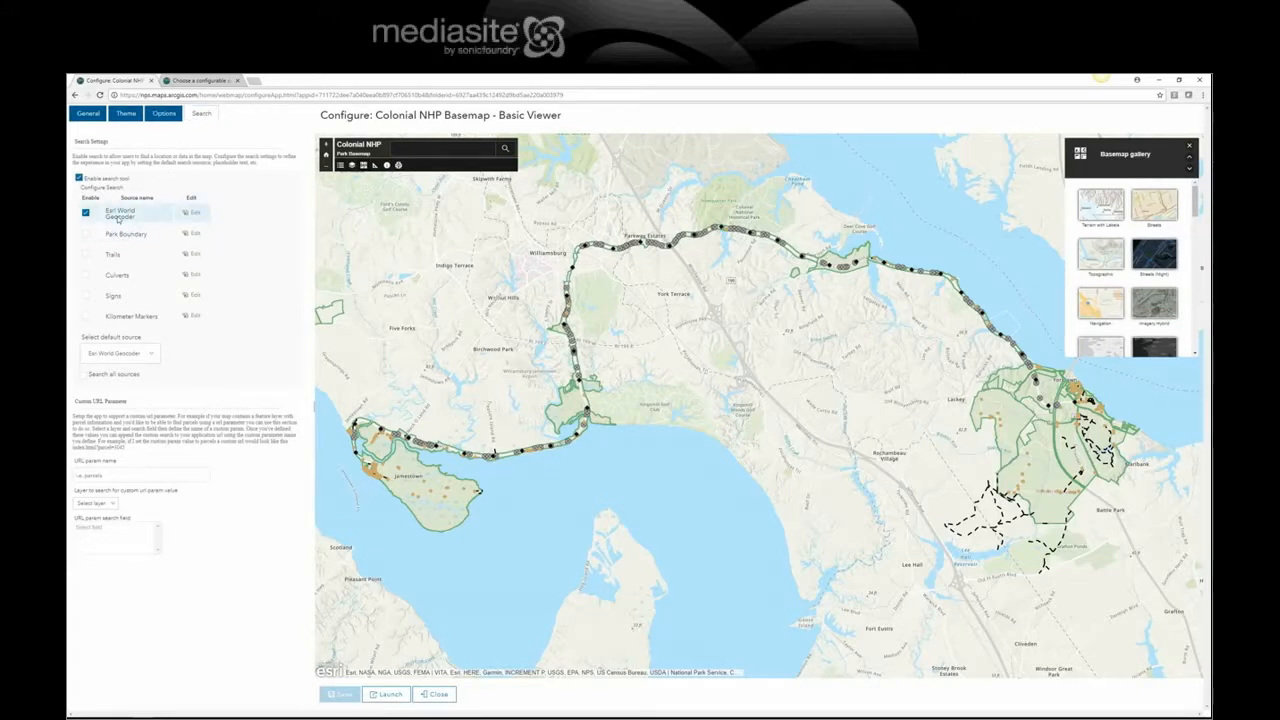
click(435, 147)
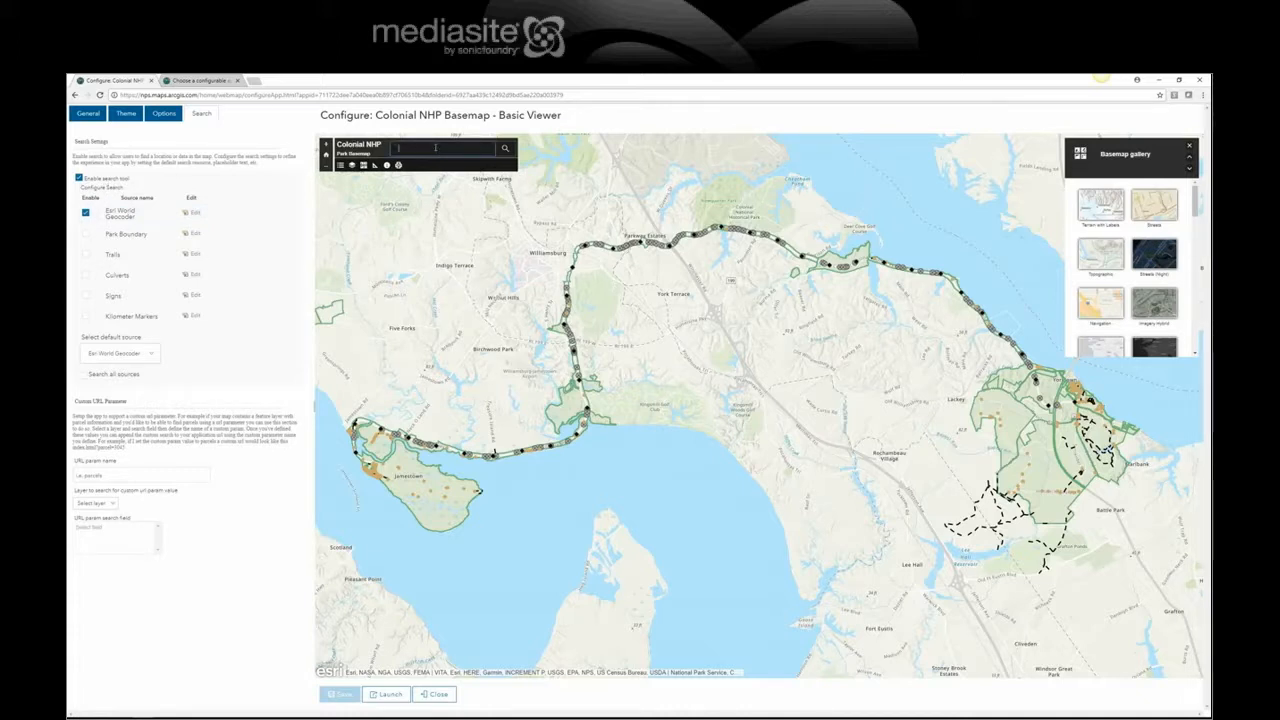
click(113, 296)
click(193, 297)
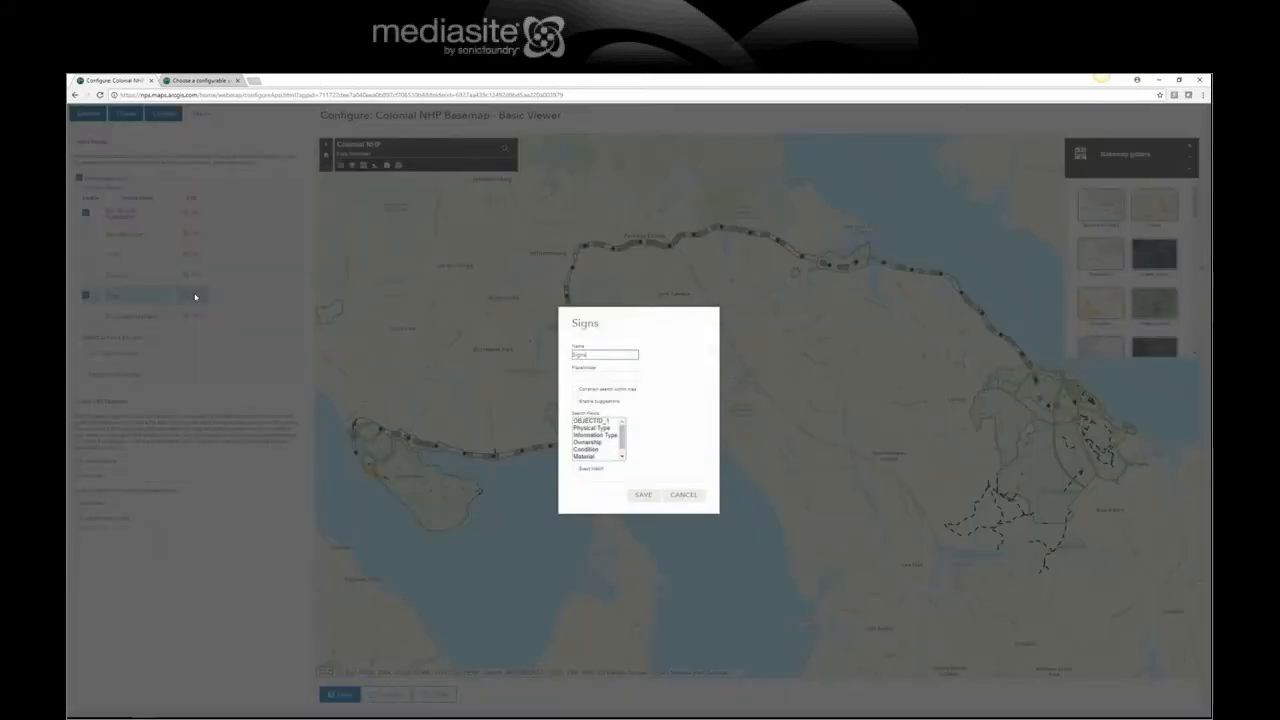
drag(622, 437, 623, 450)
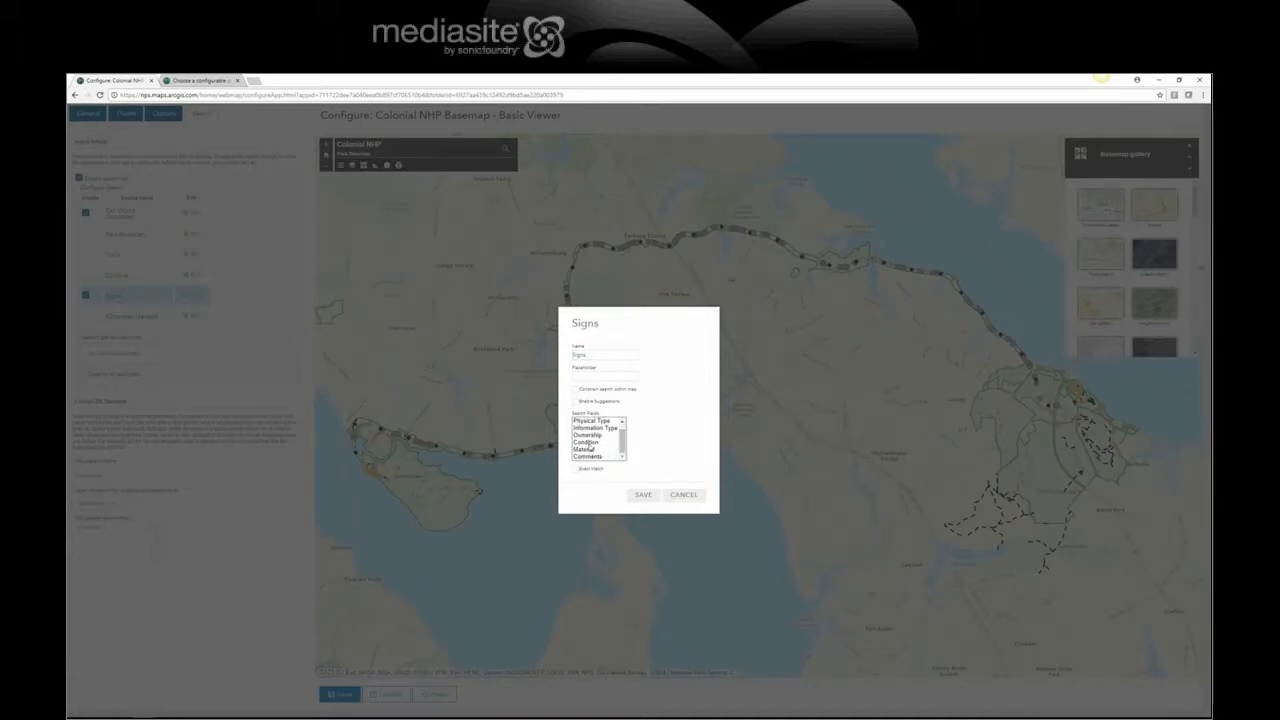
click(589, 443)
click(575, 401)
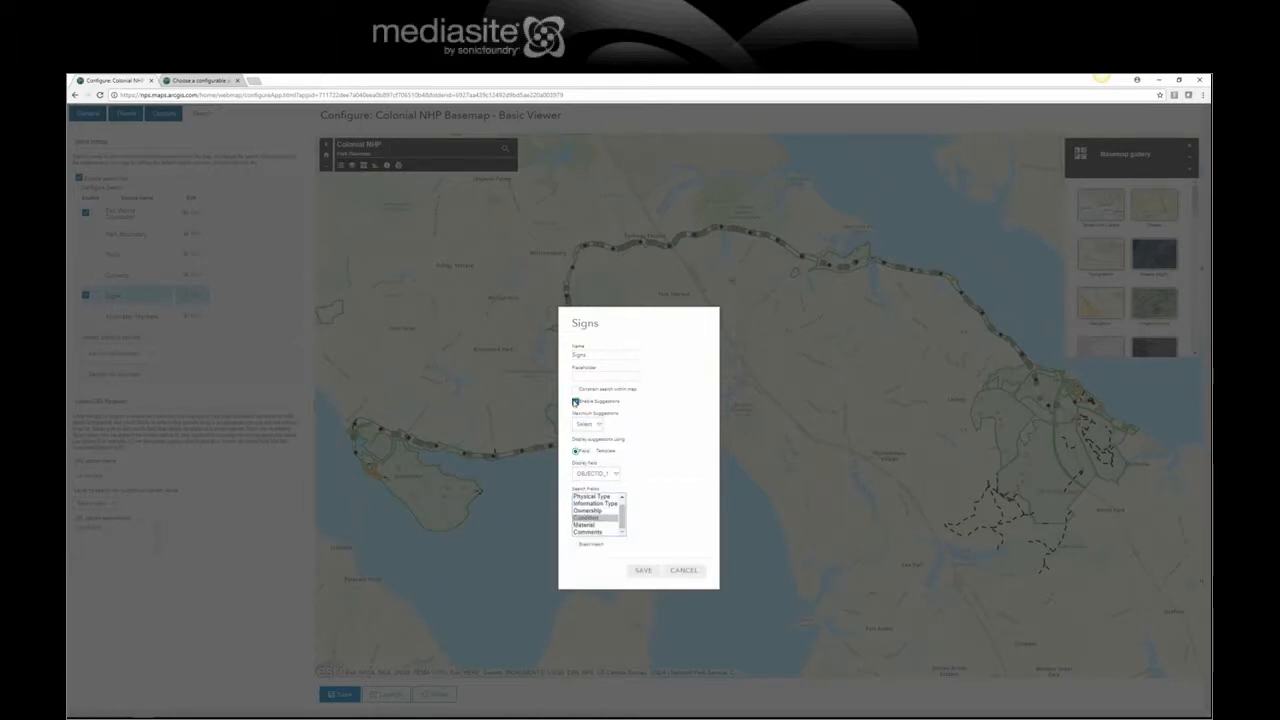
Step: Set the Signs source's suggestion display field to Condition, then save the source and the app configuration
click(612, 474)
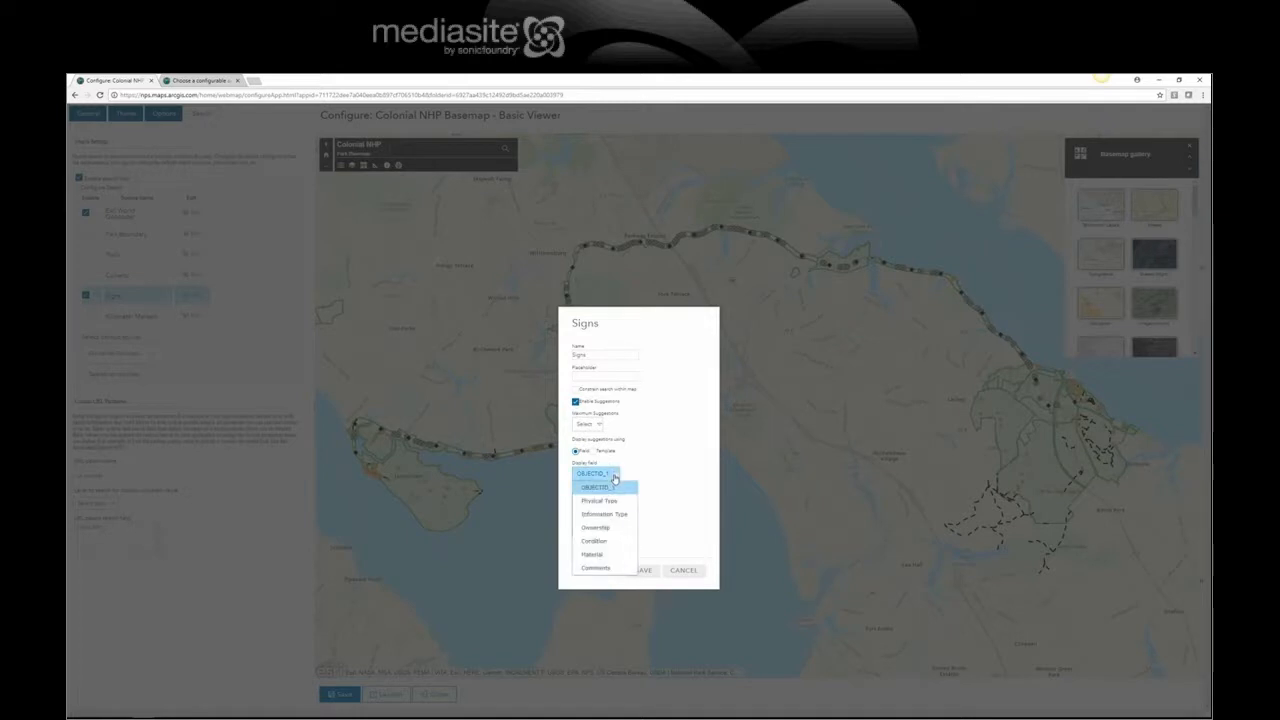
click(668, 508)
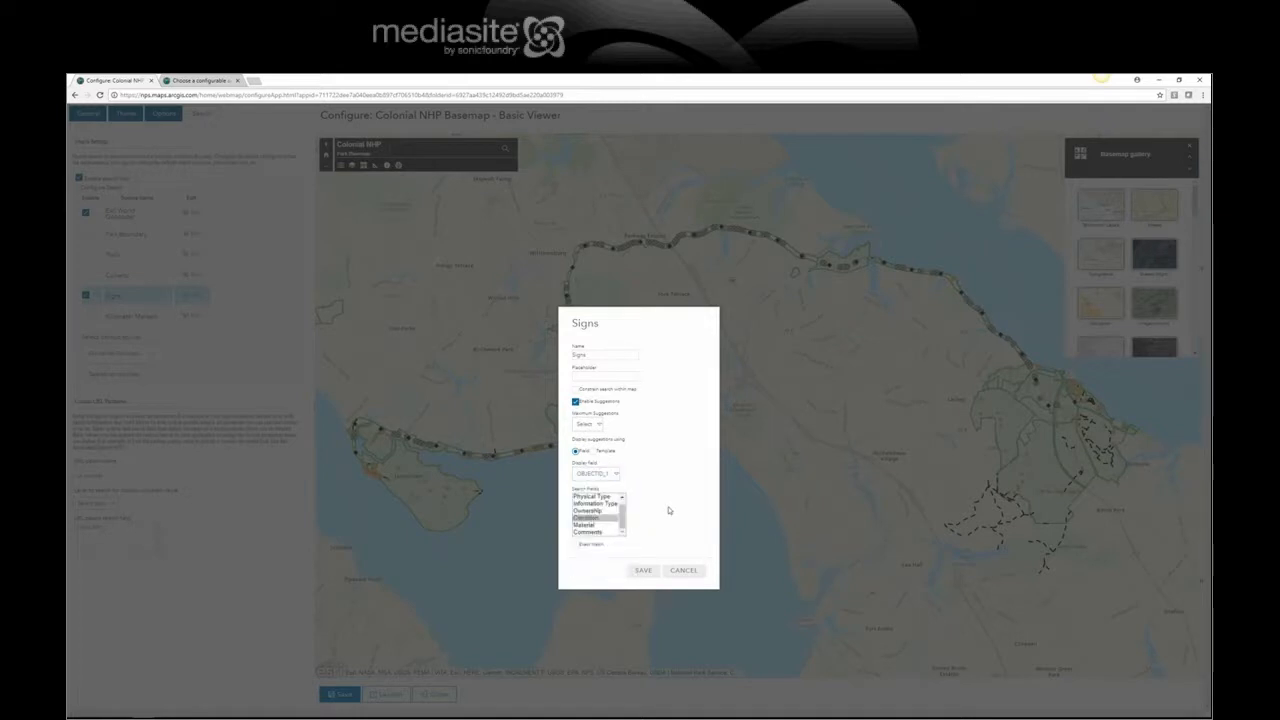
click(609, 476)
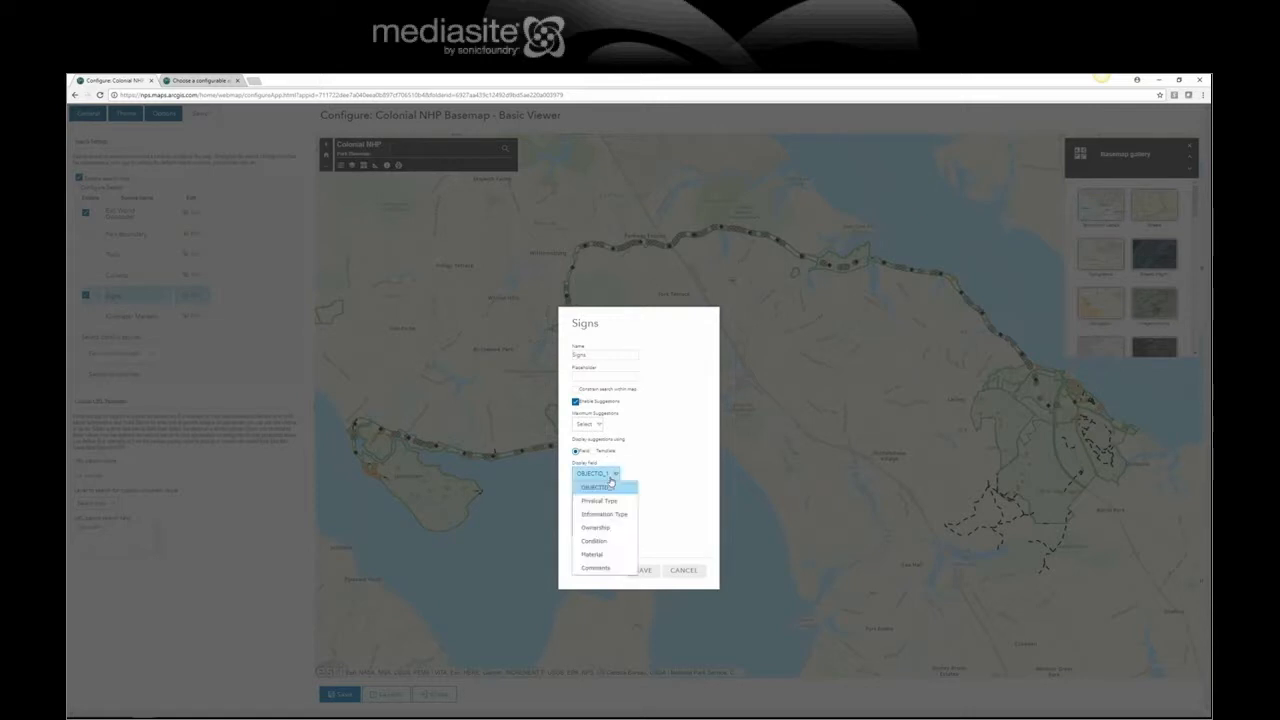
click(604, 541)
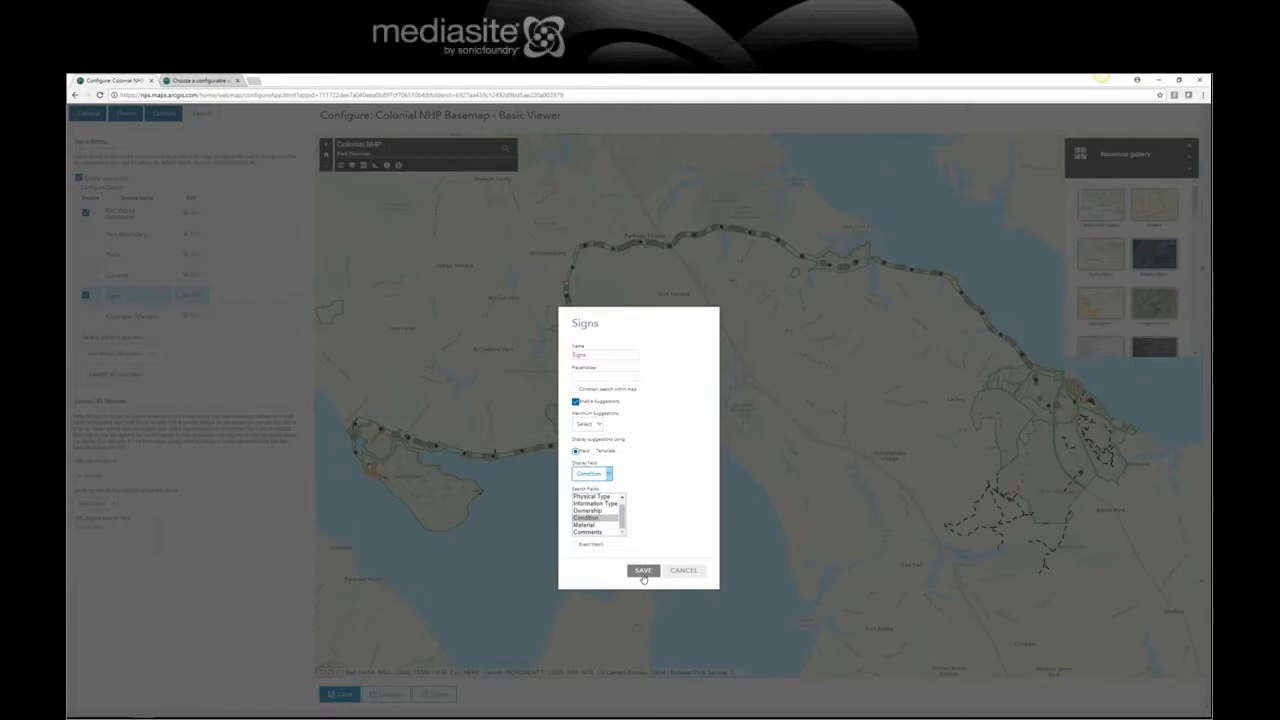
click(643, 572)
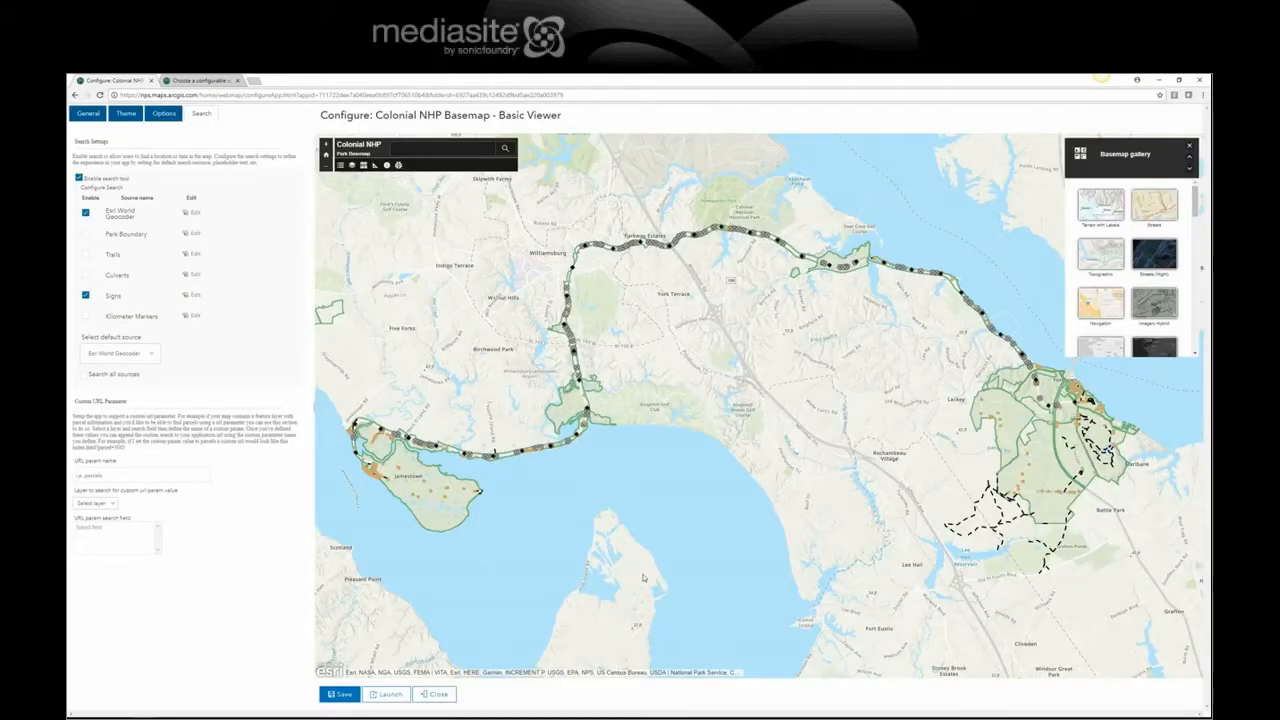
click(340, 694)
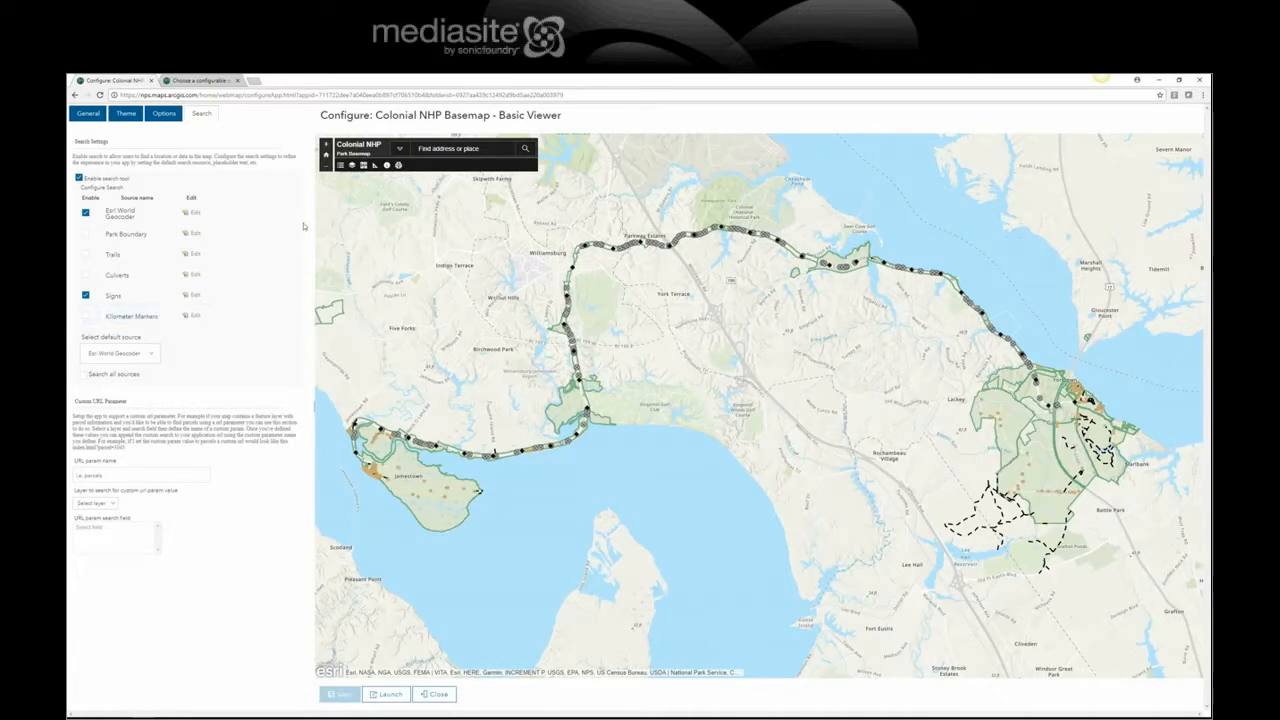
Step: Check the Esri World Geocoder and Signs source choices in the previewed app's search tool
click(400, 150)
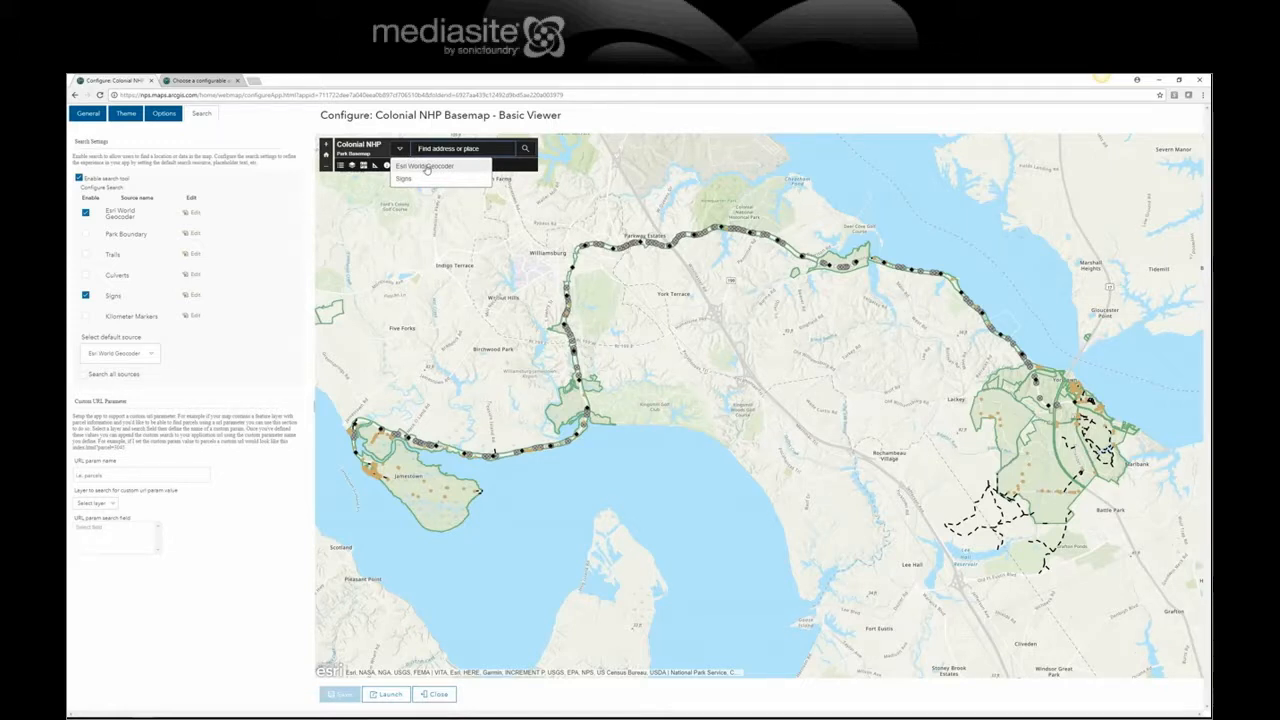
click(426, 170)
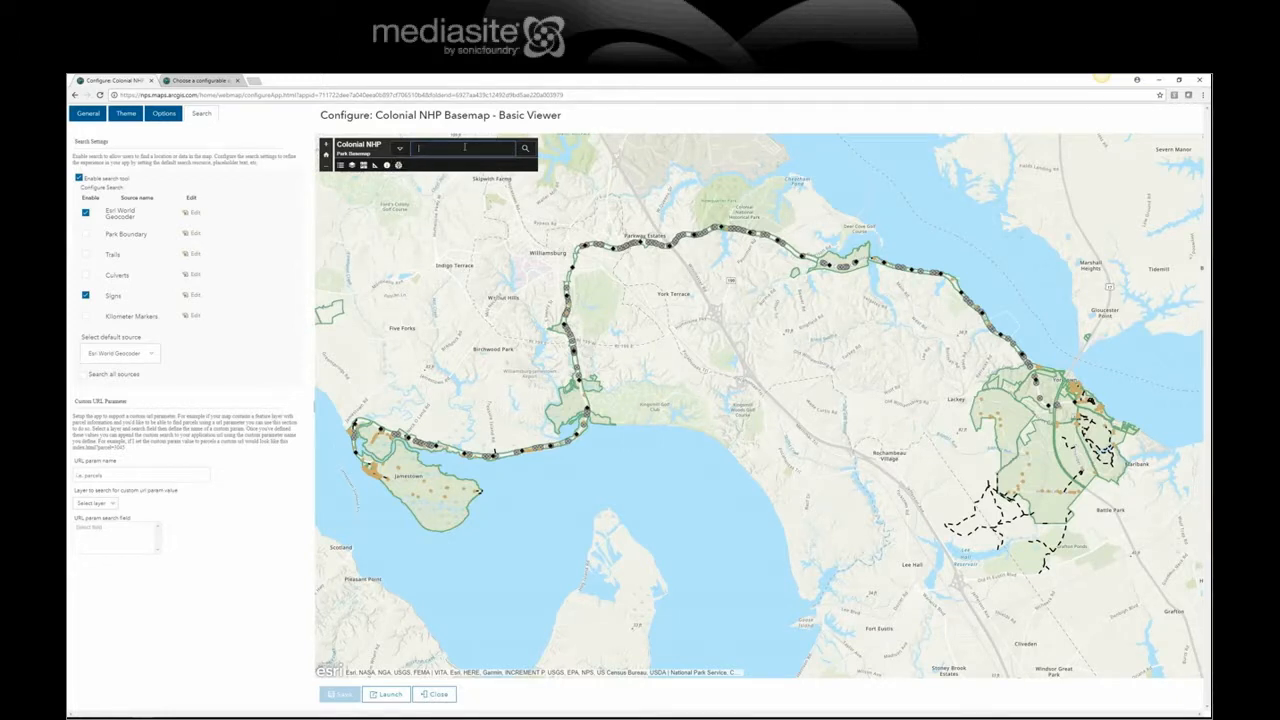
click(406, 149)
click(408, 175)
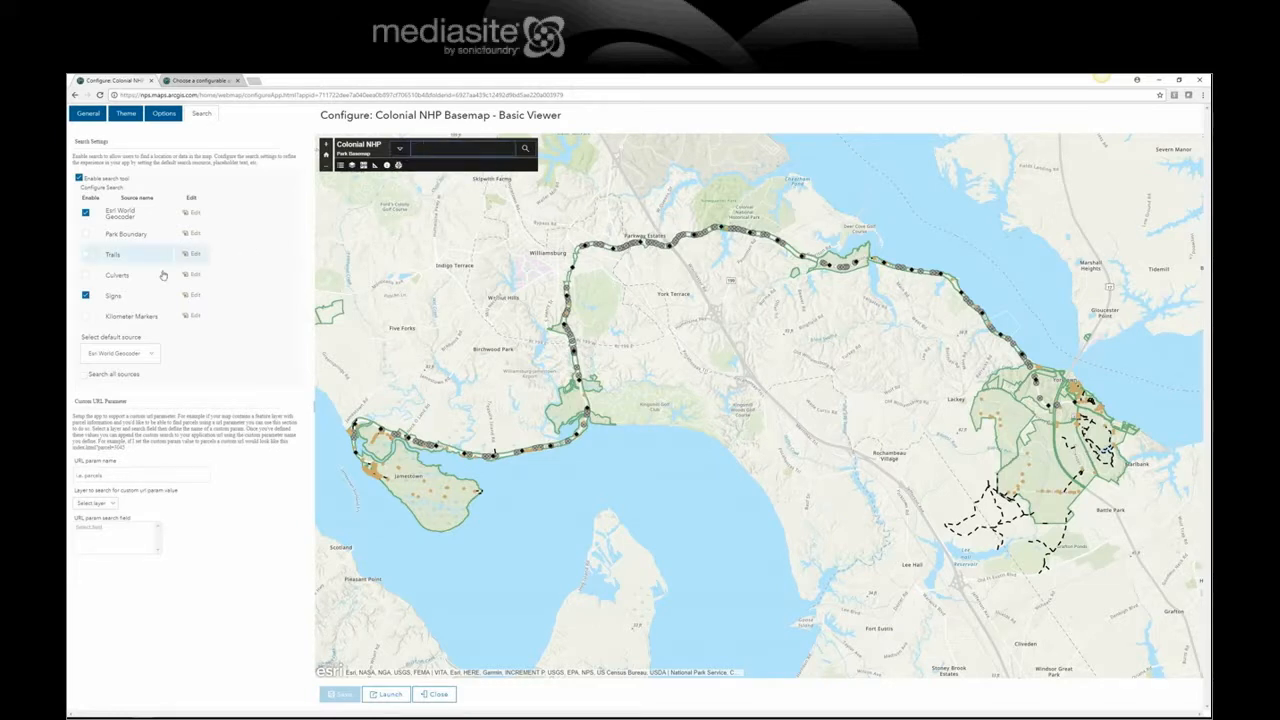
Step: Disable the Signs search source, save the configuration and launch the app
click(86, 296)
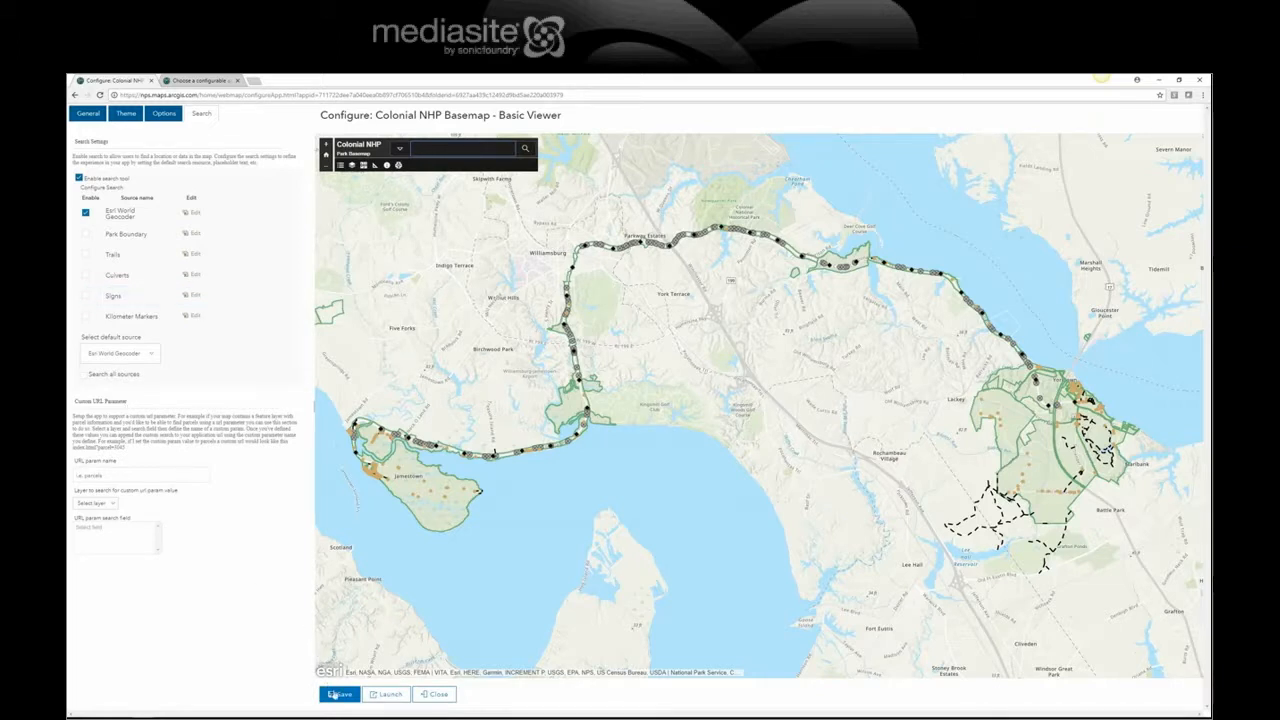
click(334, 694)
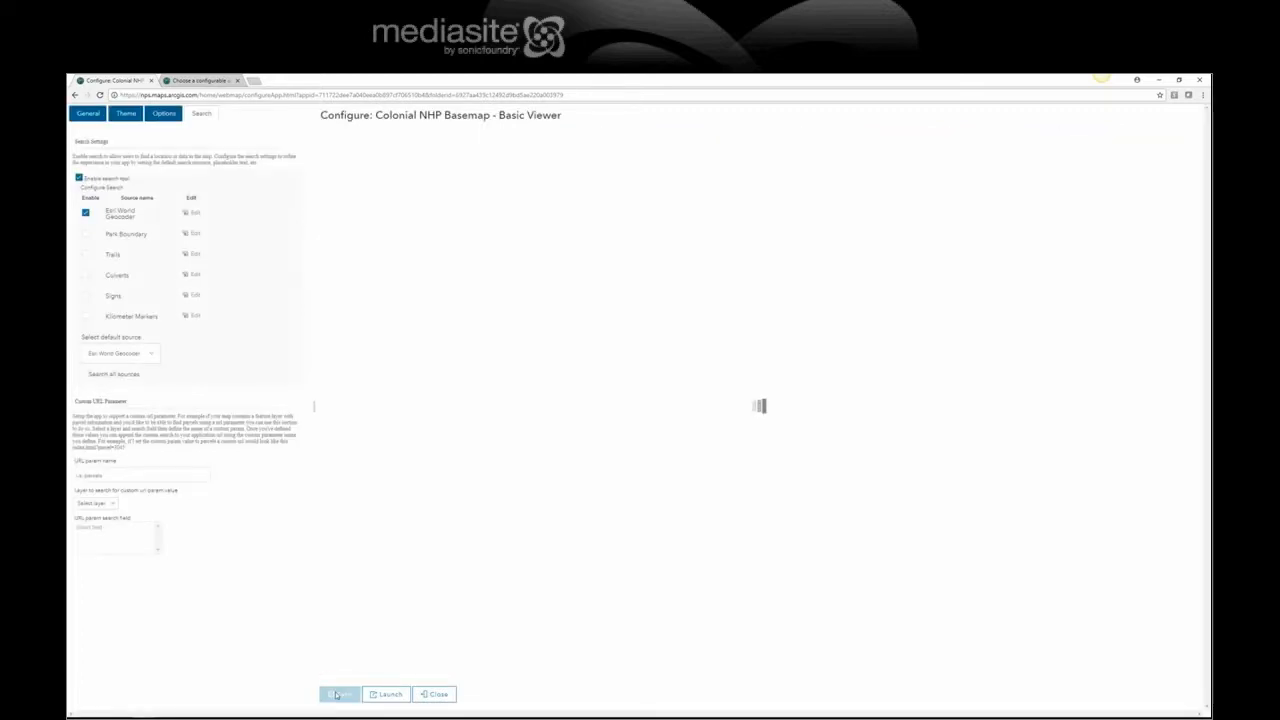
click(388, 694)
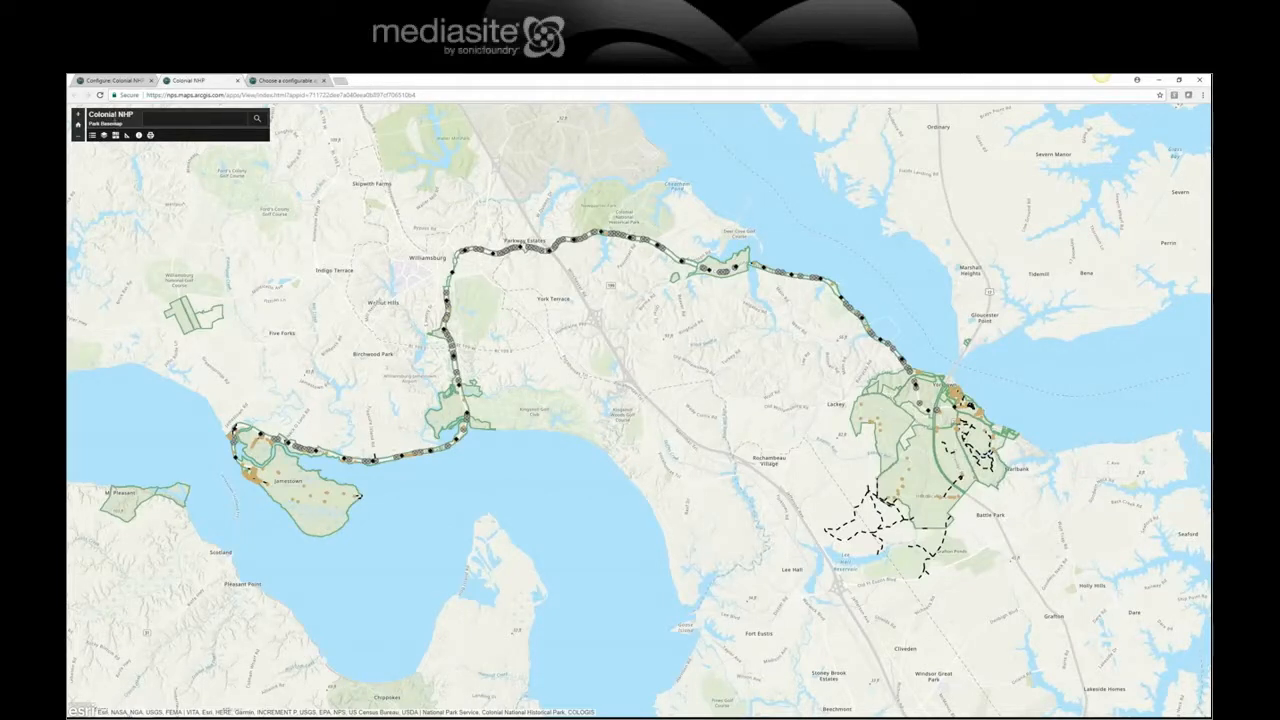
Step: Review the launched app's legend and hide the Park Boundary and Trails layers
click(92, 135)
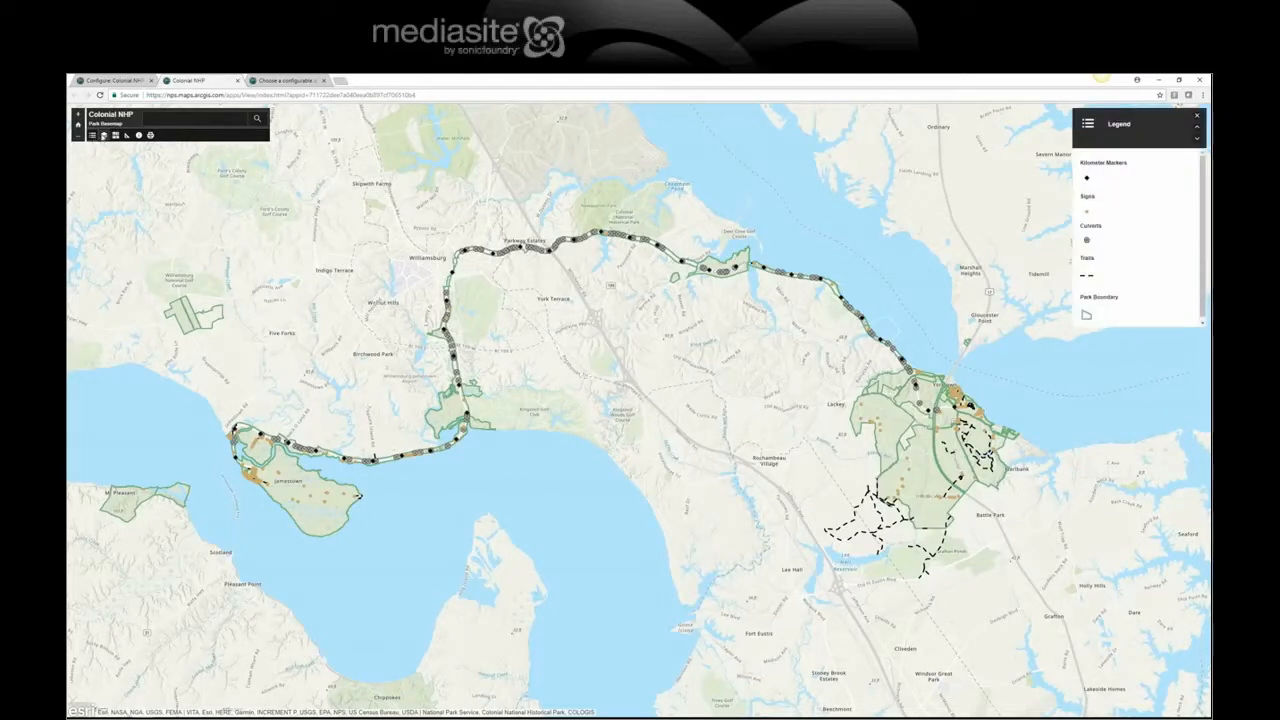
click(103, 135)
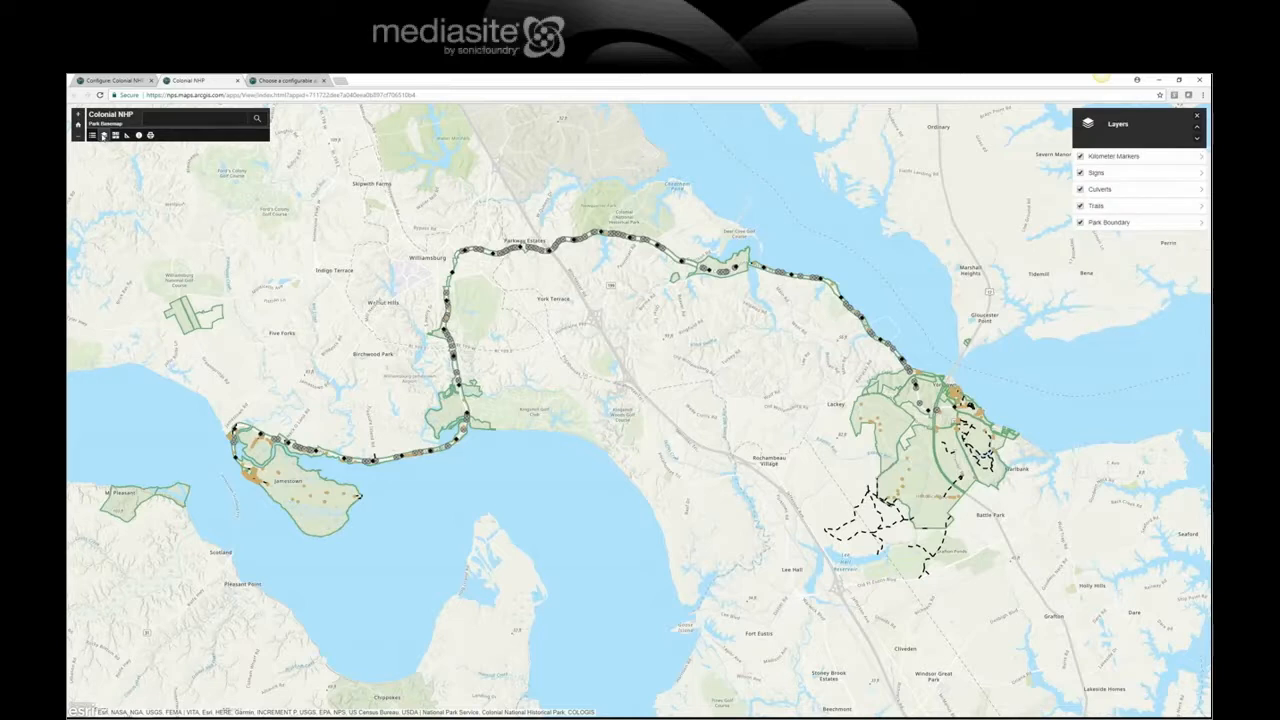
click(1080, 222)
click(1080, 206)
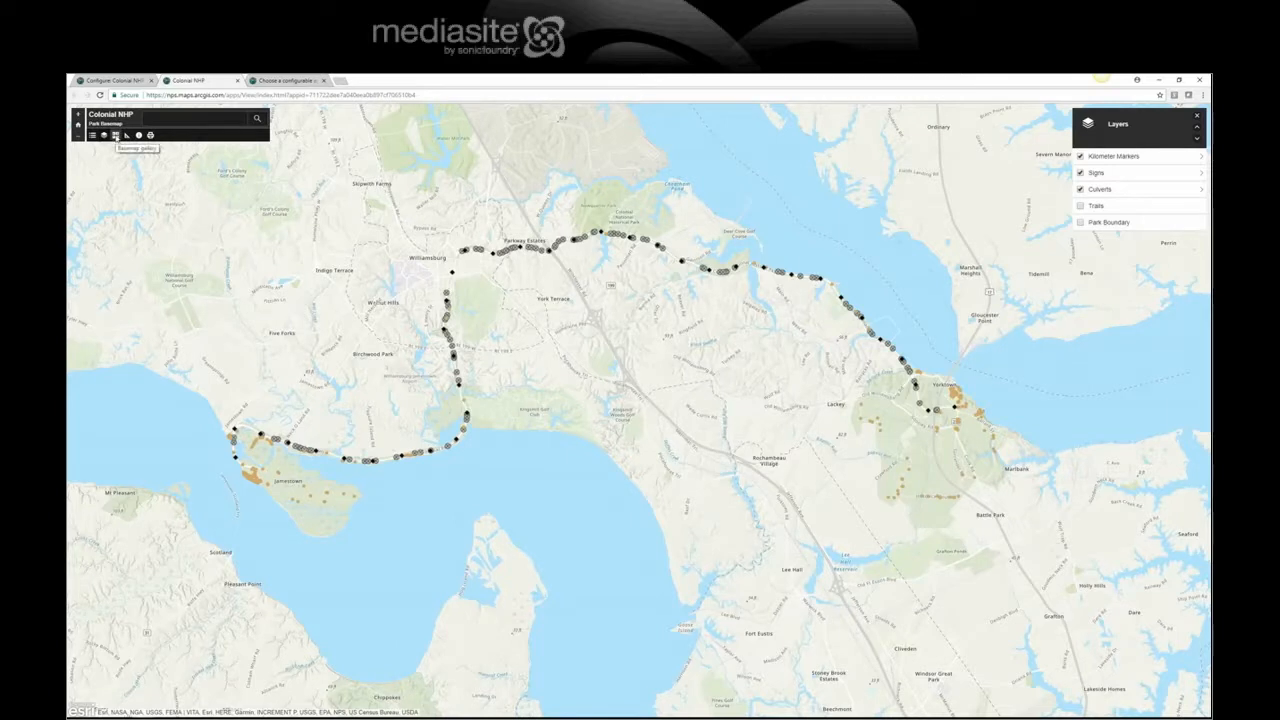
Step: Explore the Measure tool's distance option and its units, selecting Miles, and close the tool
click(126, 135)
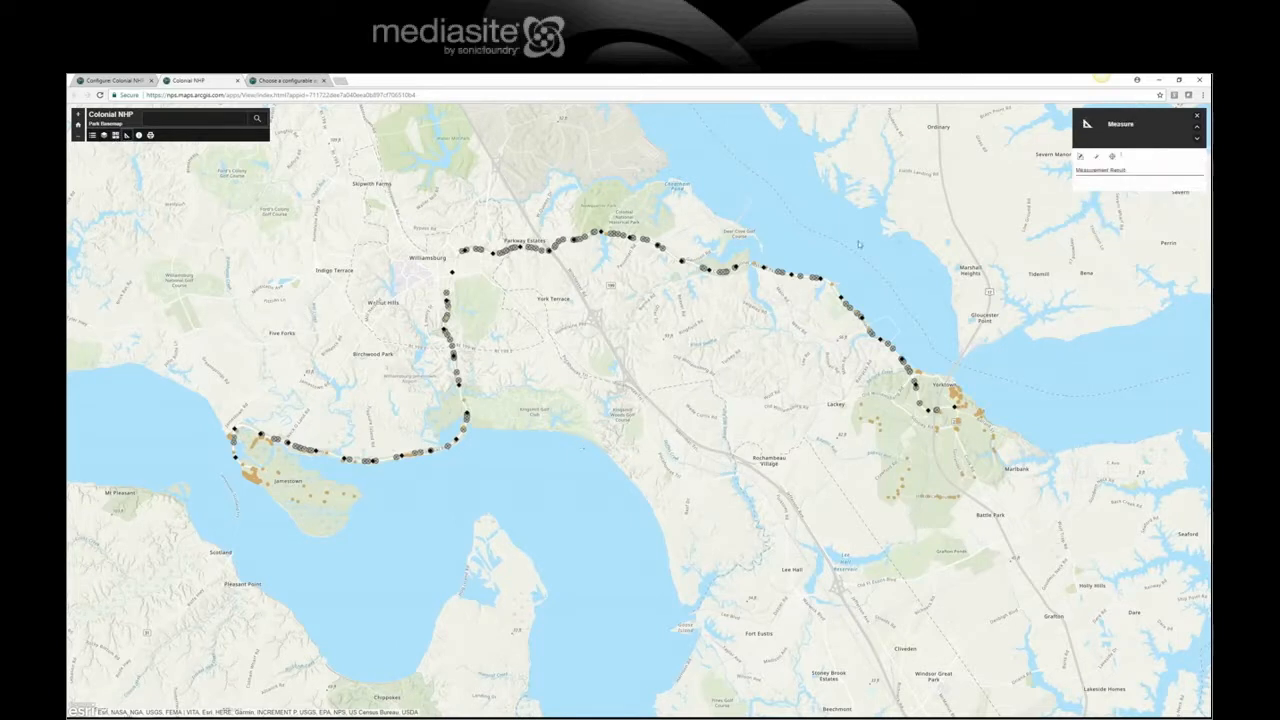
click(1096, 158)
click(1147, 162)
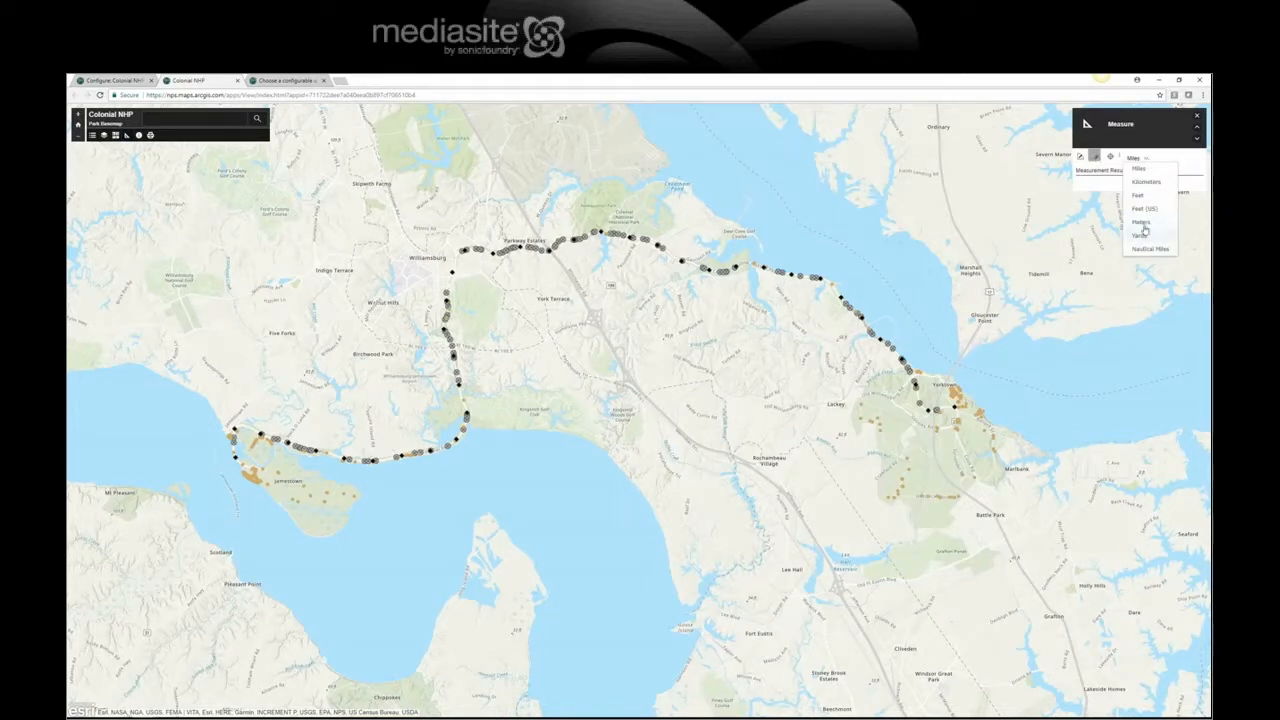
click(1139, 168)
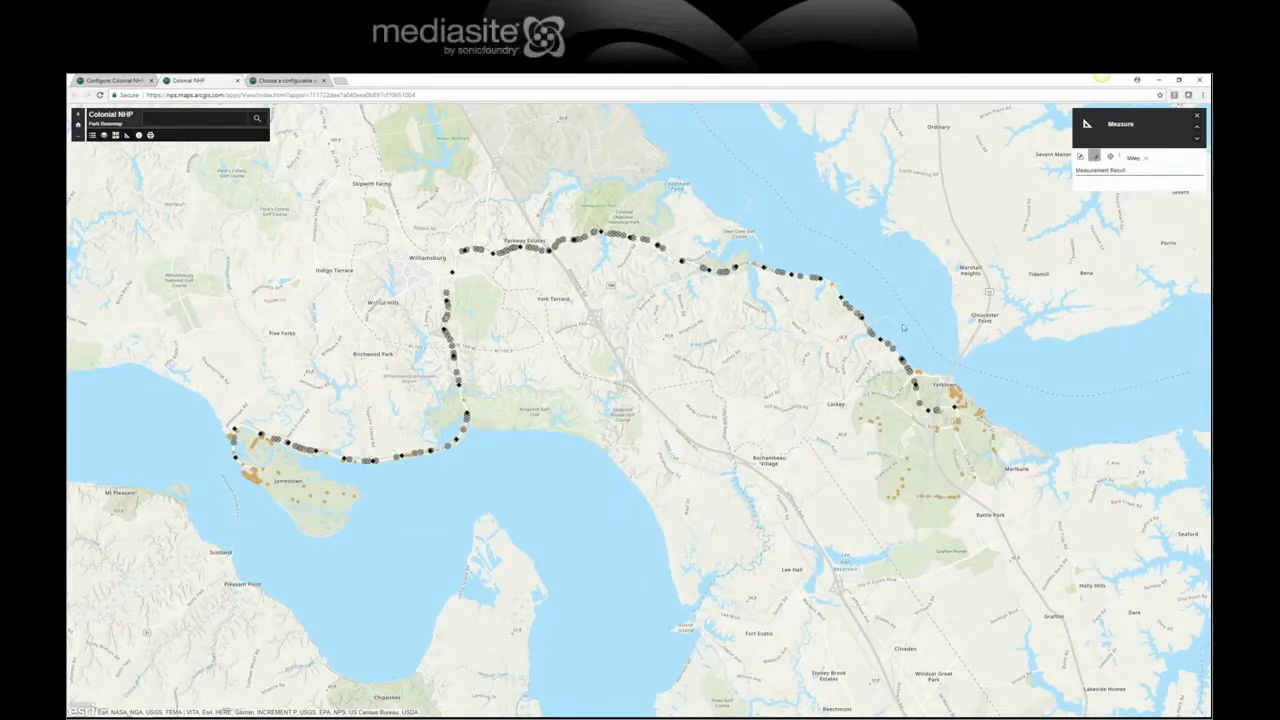
drag(869, 338, 863, 334)
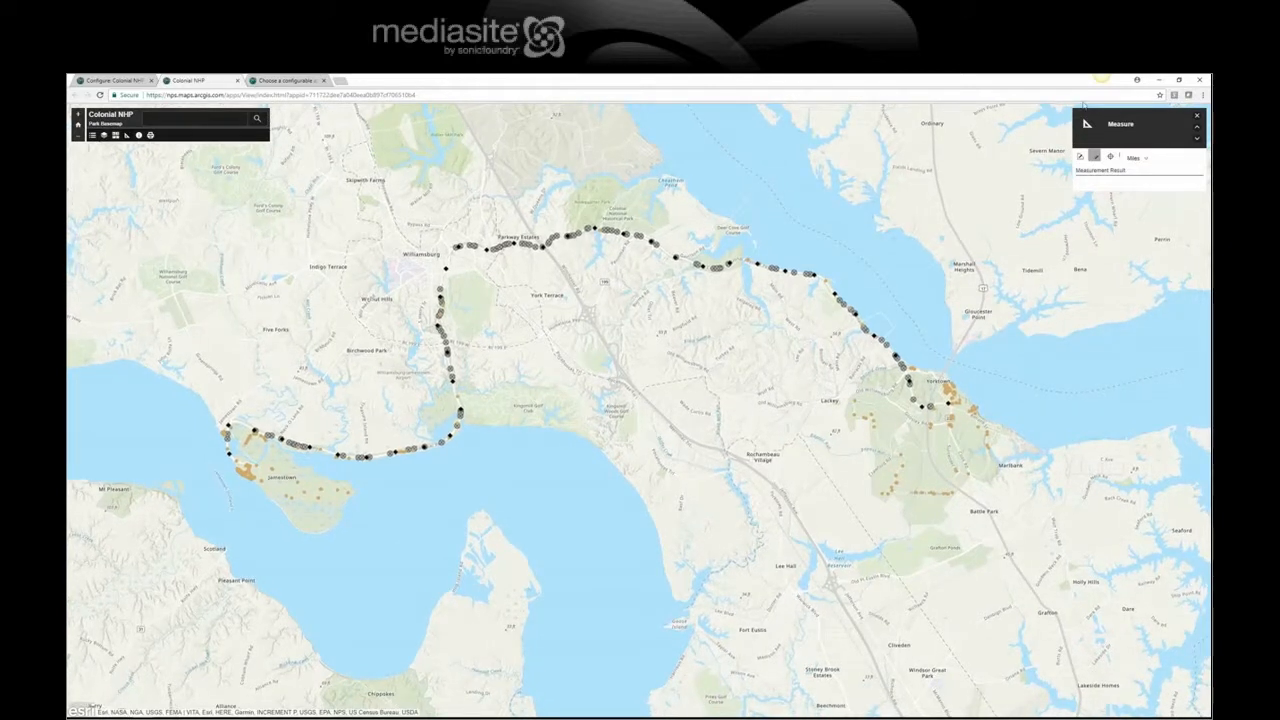
click(1097, 159)
drag(580, 284, 725, 412)
scroll(725, 412, up, 1)
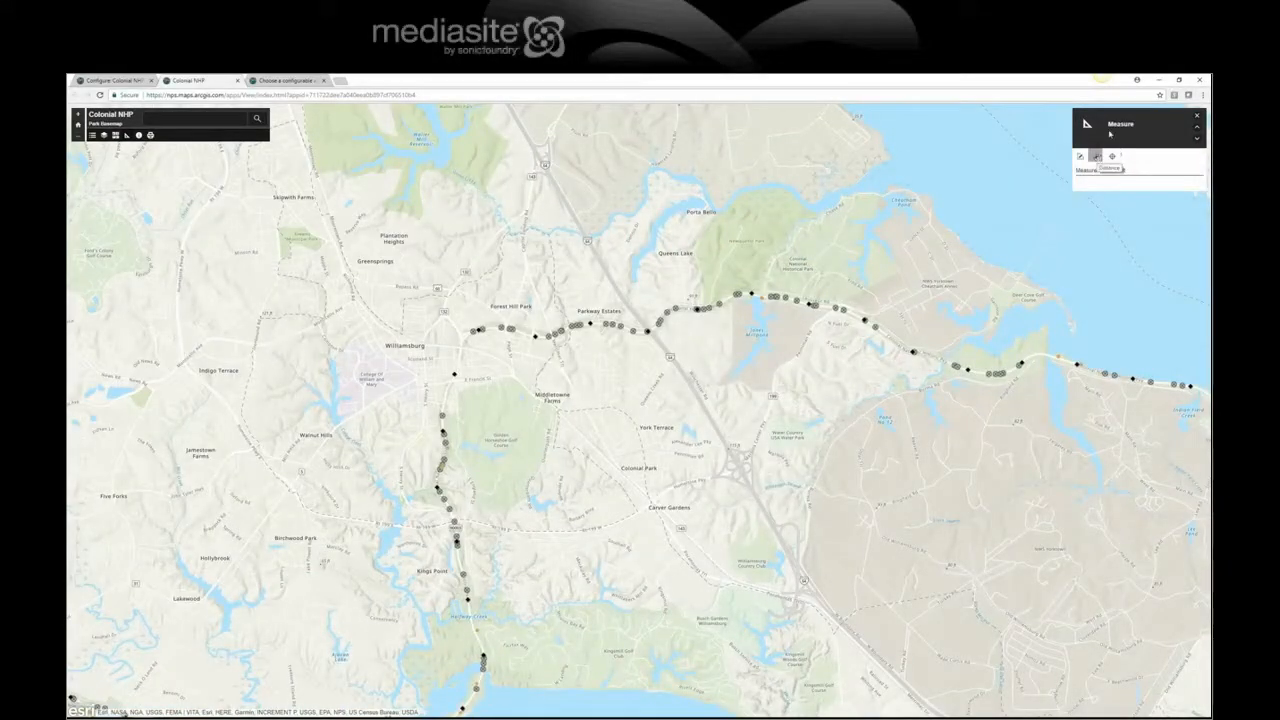
click(1196, 119)
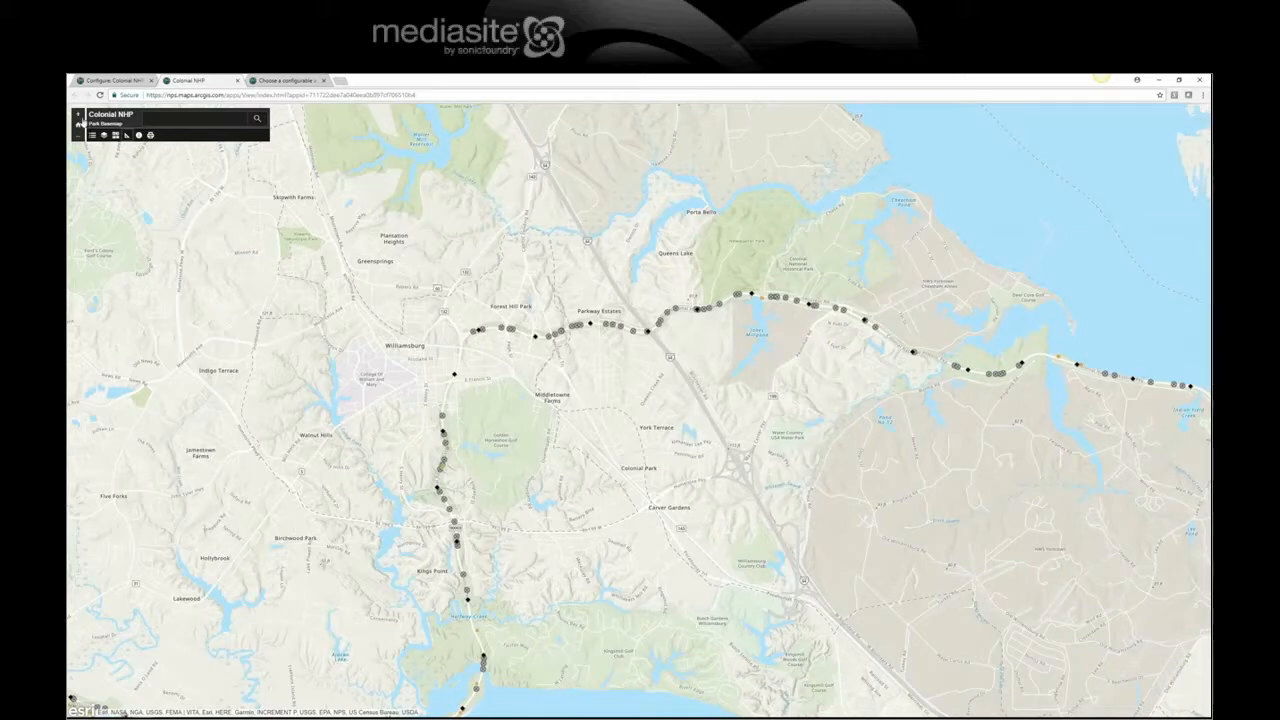
Step: Return the map to its default extent and view the app's details text
click(76, 127)
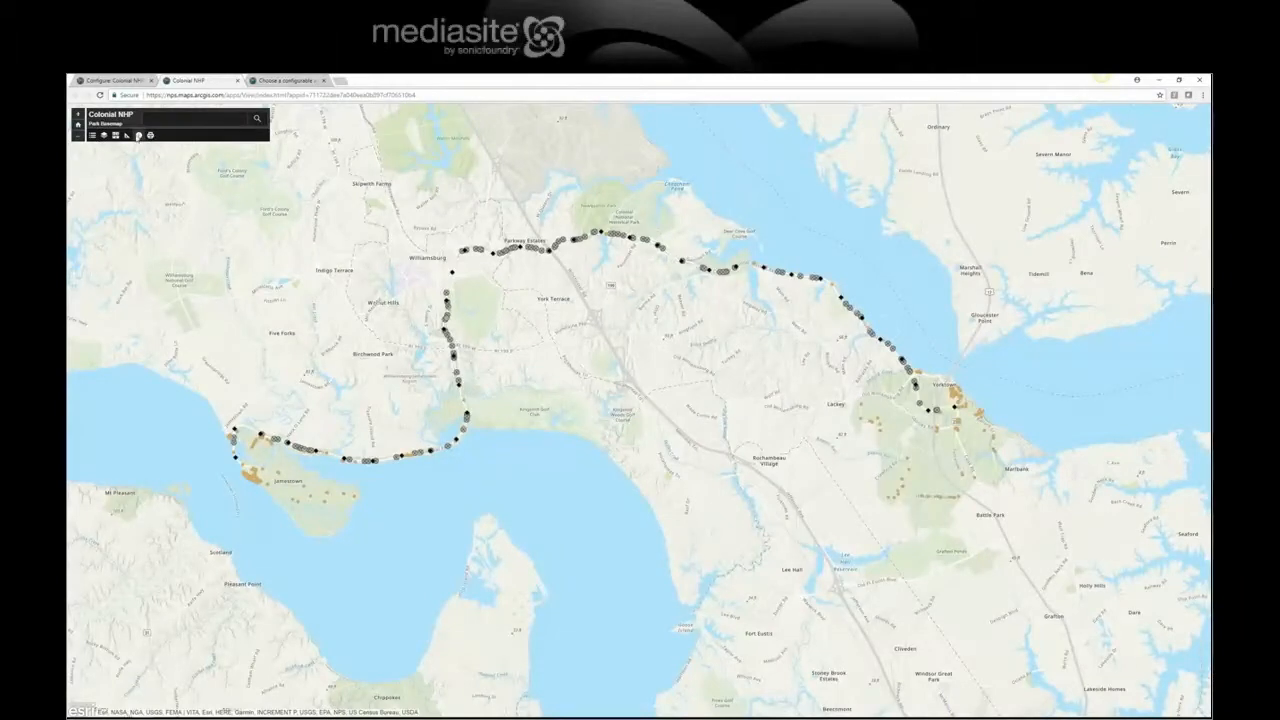
click(139, 136)
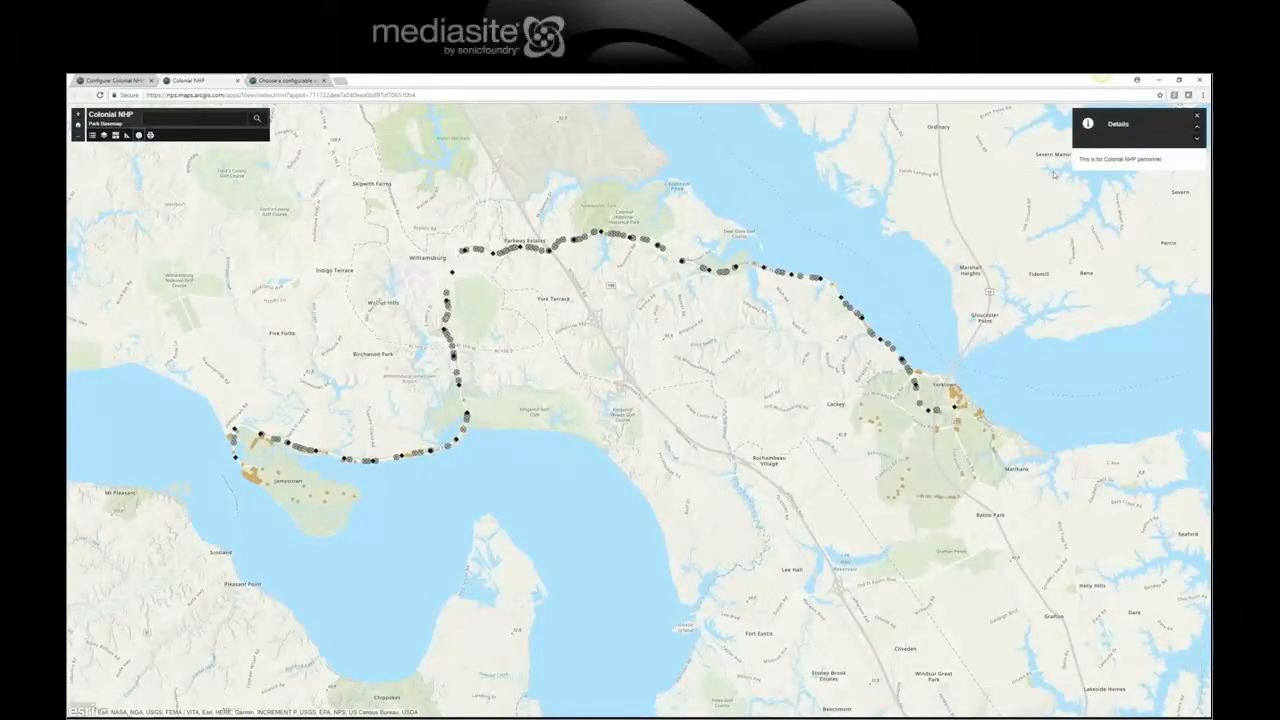
Step: Close the details, return to the Colonial NHP Basemap web map and start creating a new web app through its sharing options
drag(1176, 161, 1159, 137)
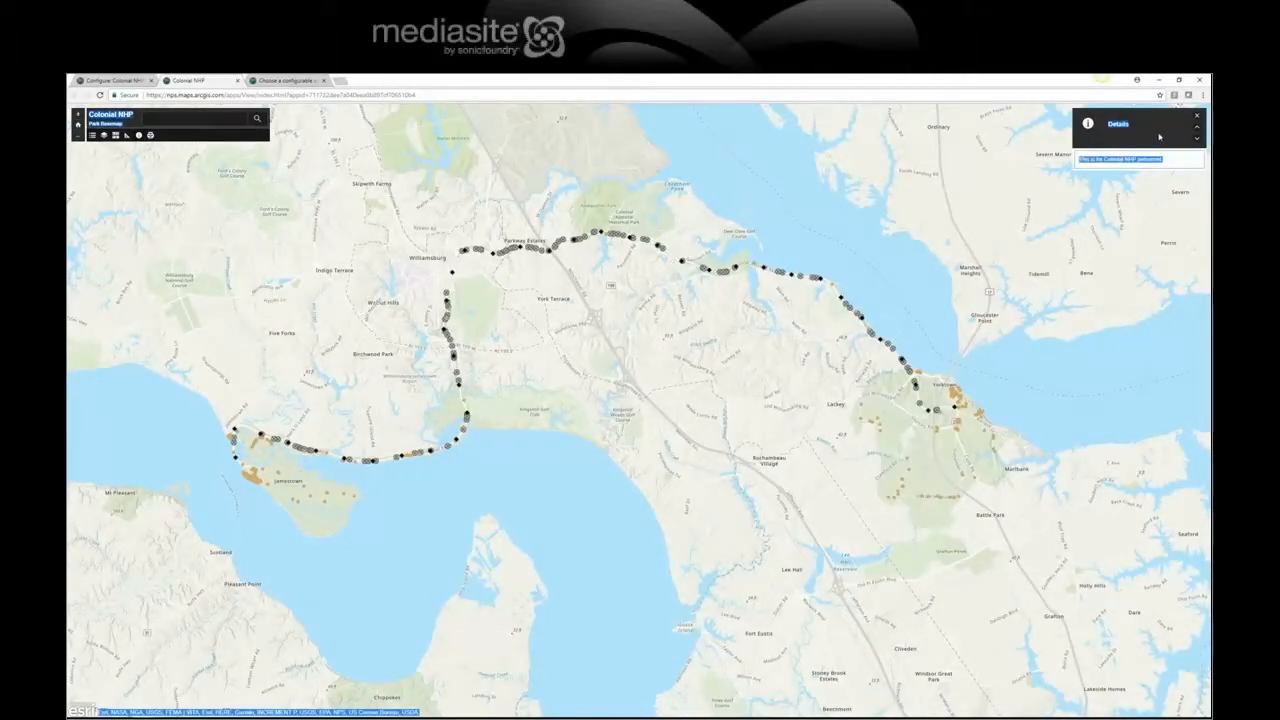
click(1199, 118)
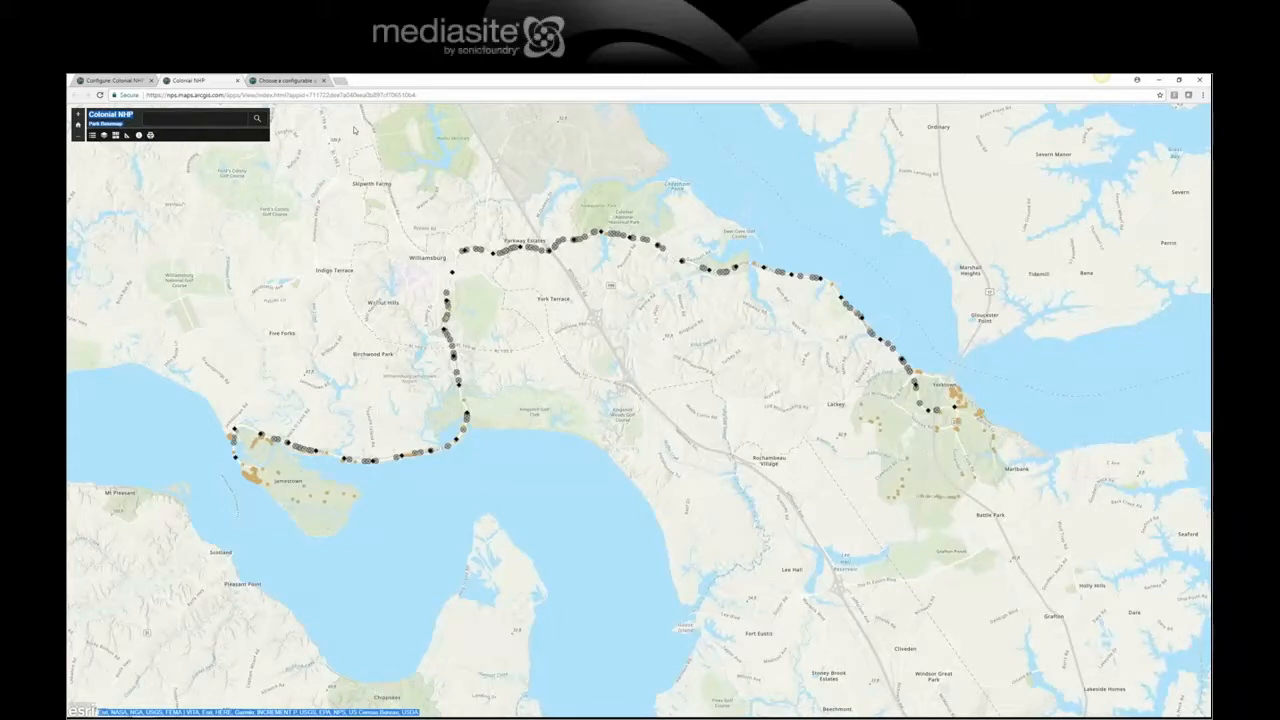
click(110, 80)
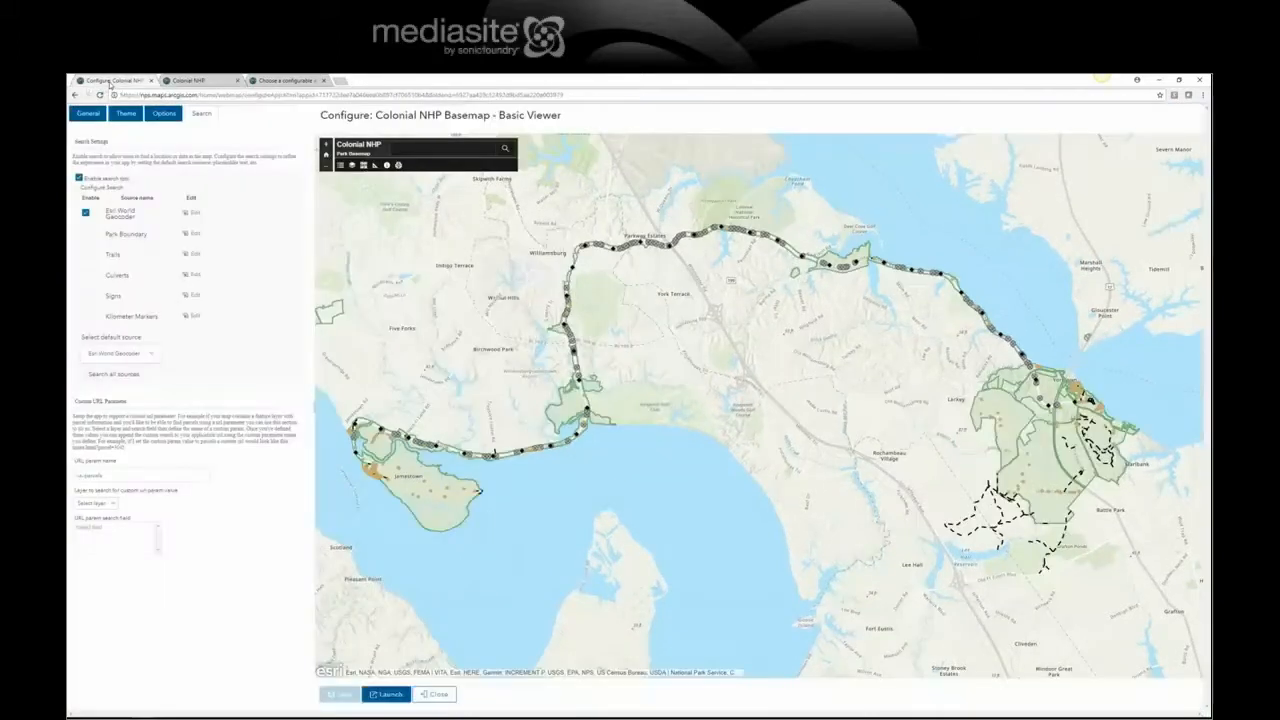
click(73, 95)
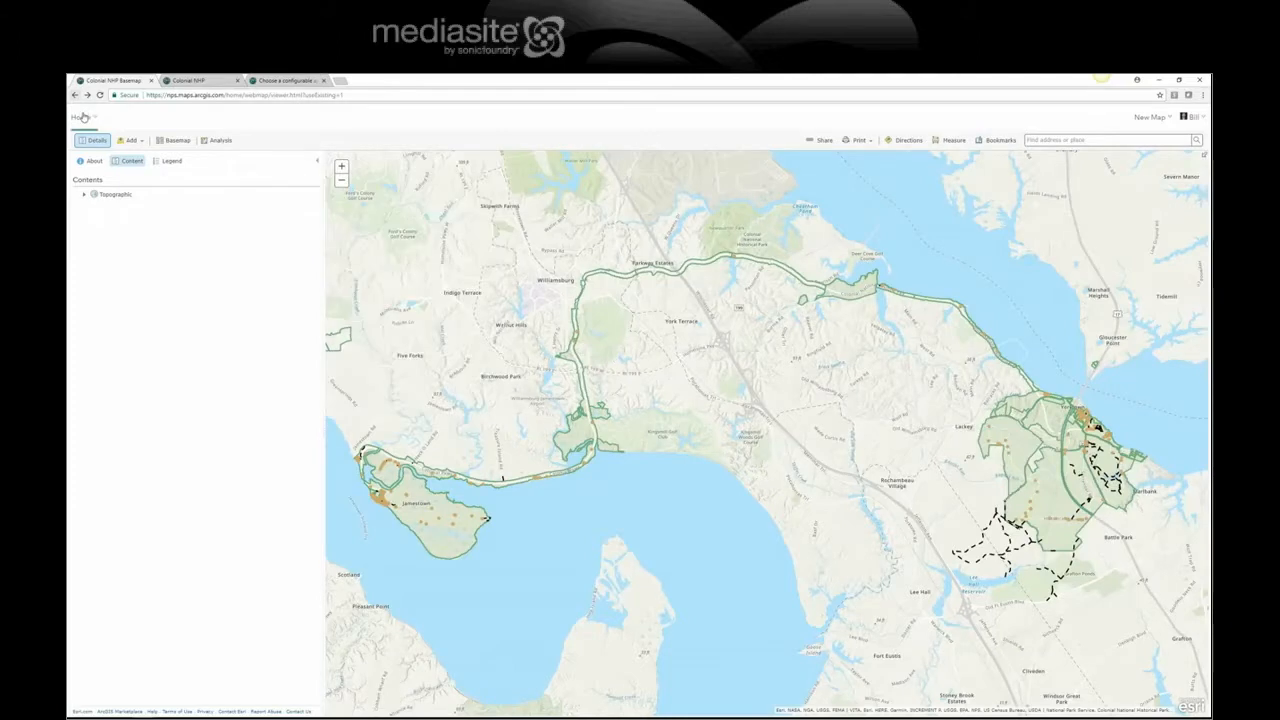
click(82, 117)
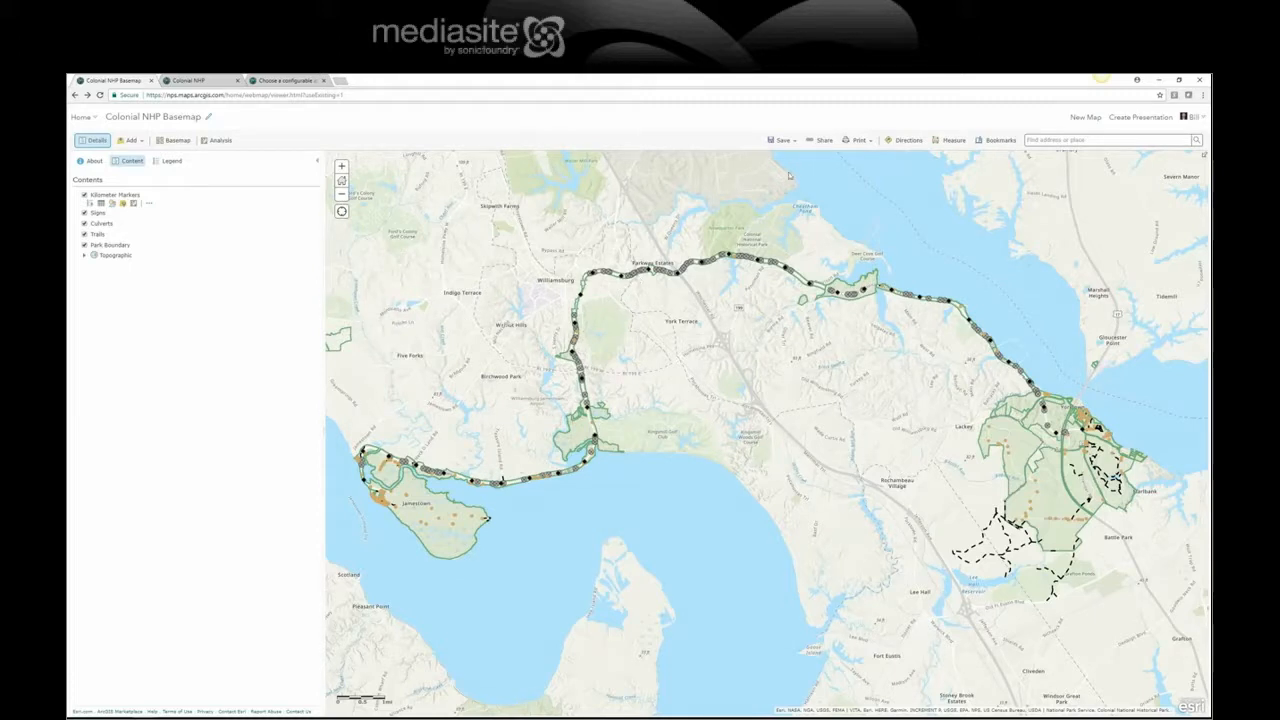
click(821, 140)
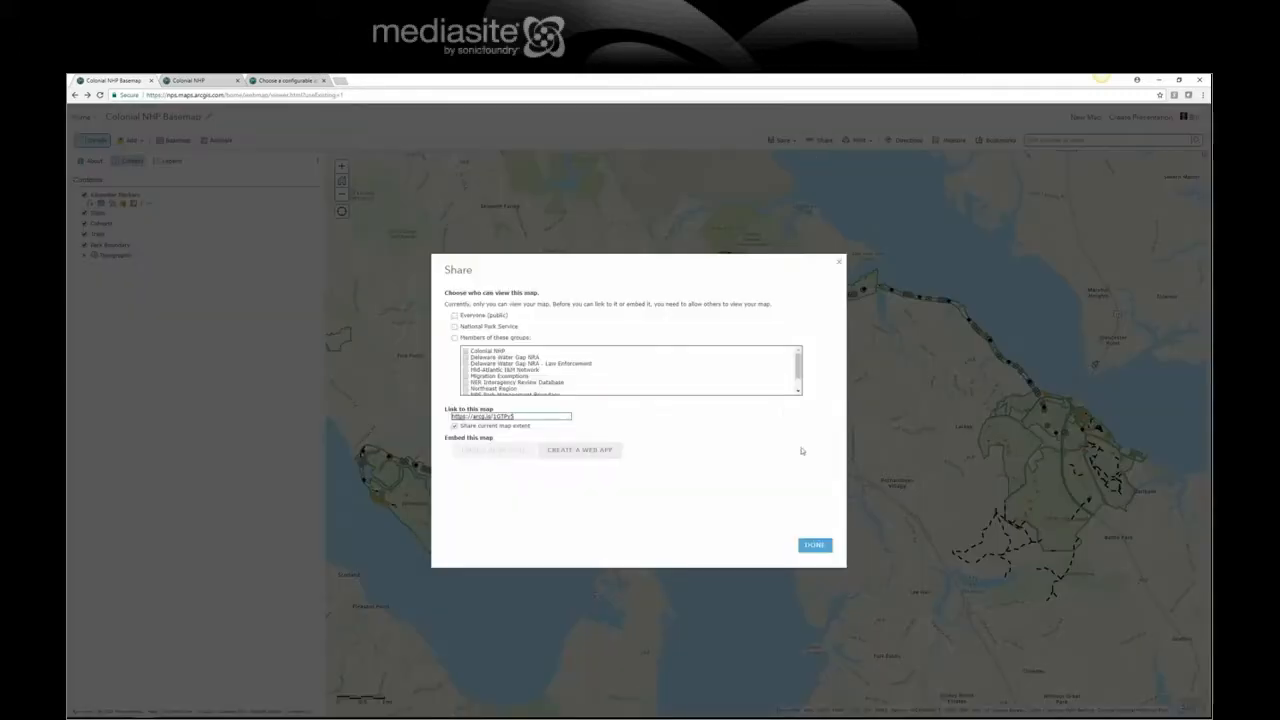
click(584, 451)
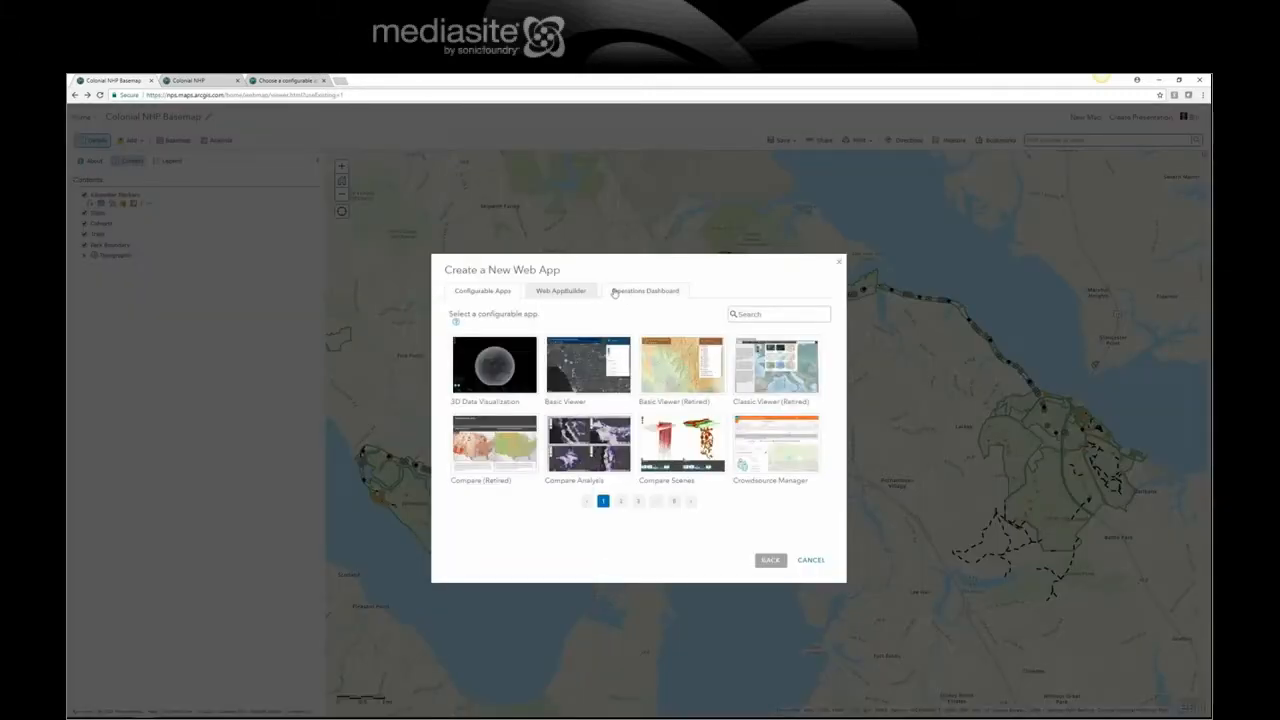
Step: Create a Web AppBuilder app titled "Colonial NHP Basemap - WebApp Builder", reusing the title as its summary
click(560, 291)
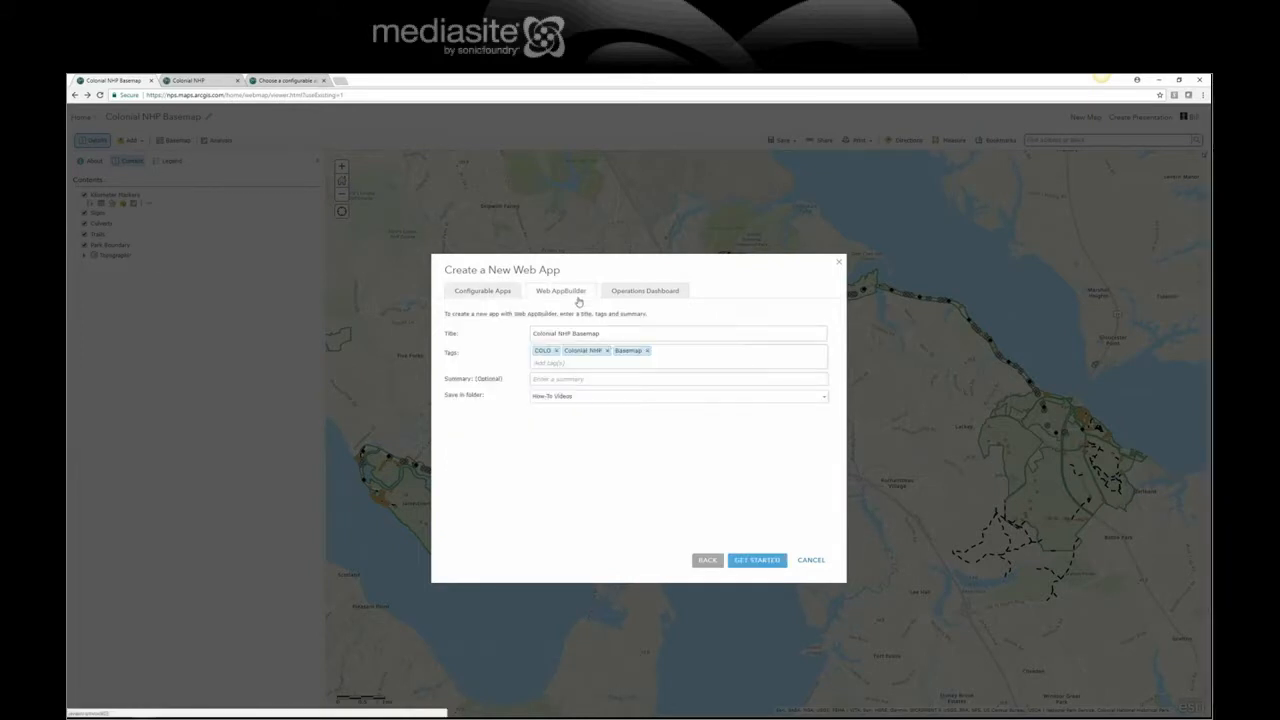
click(627, 337)
text(- Int)
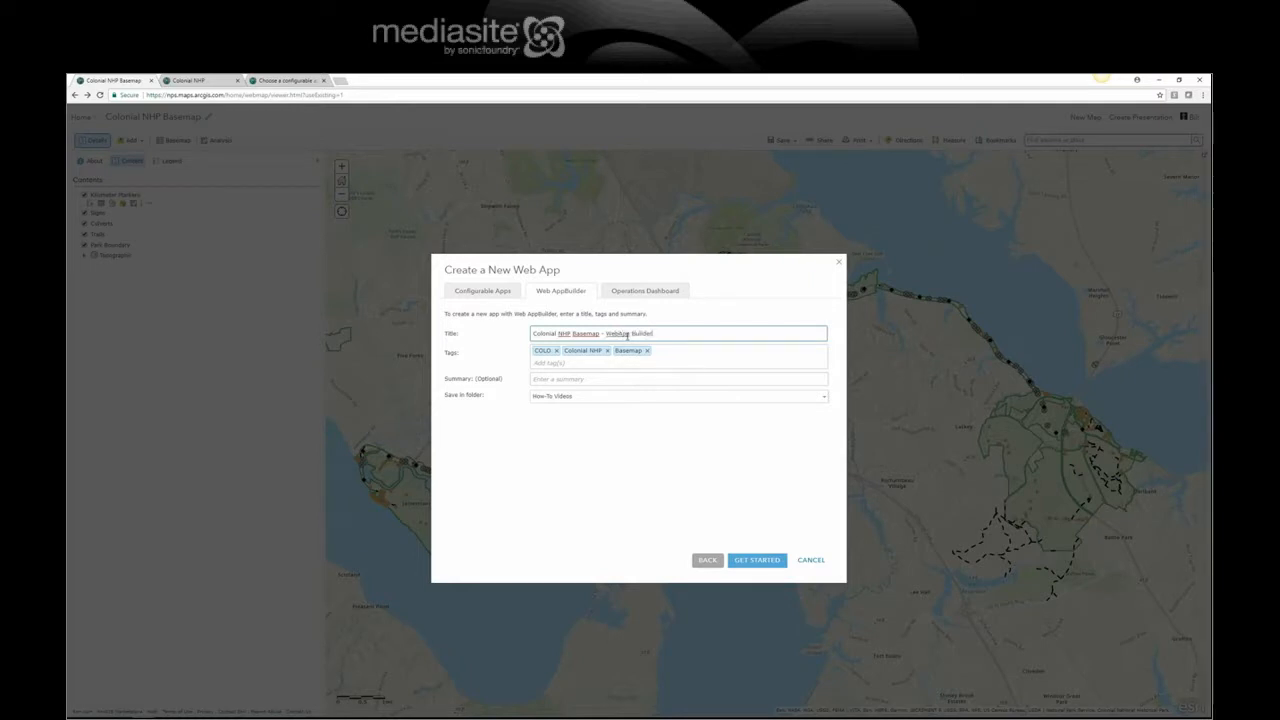
drag(663, 331, 514, 344)
key(ctrl+c)
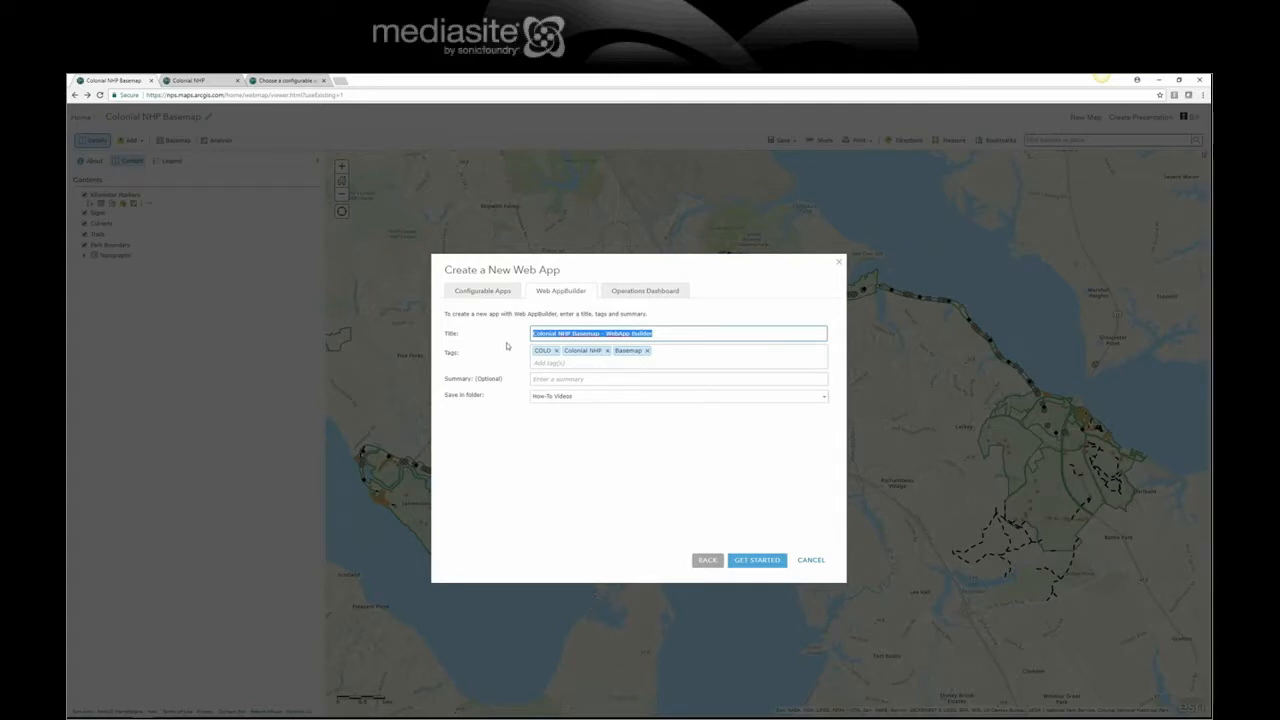
click(551, 379)
key(ctrl+v)
click(768, 561)
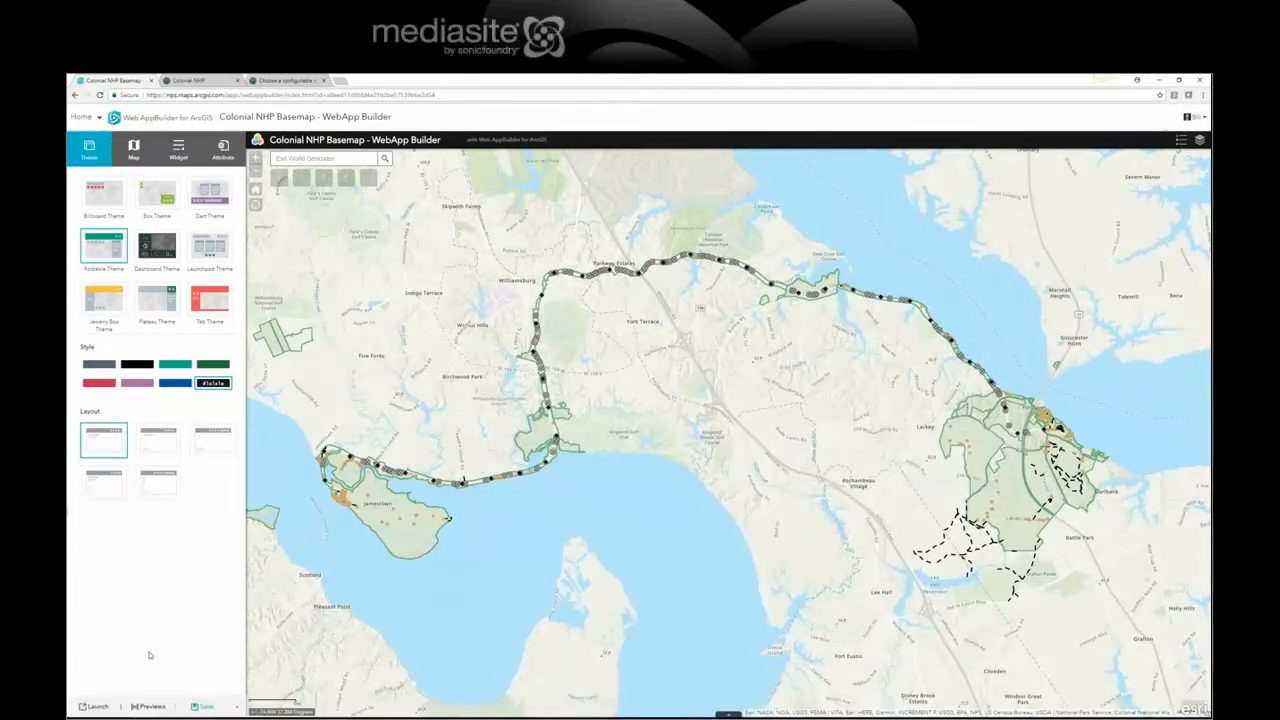
Step: Check the app's device preview, return to configuring, and try dark green before setting the theme style to black
click(150, 706)
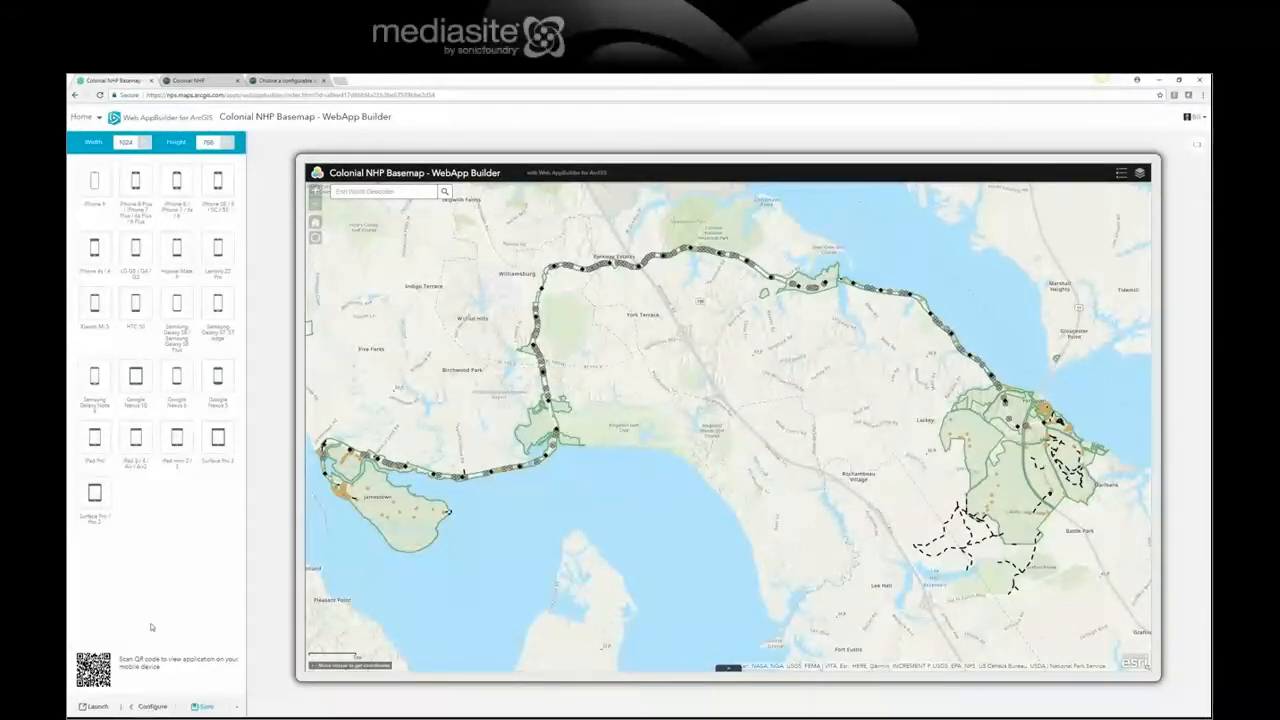
click(148, 707)
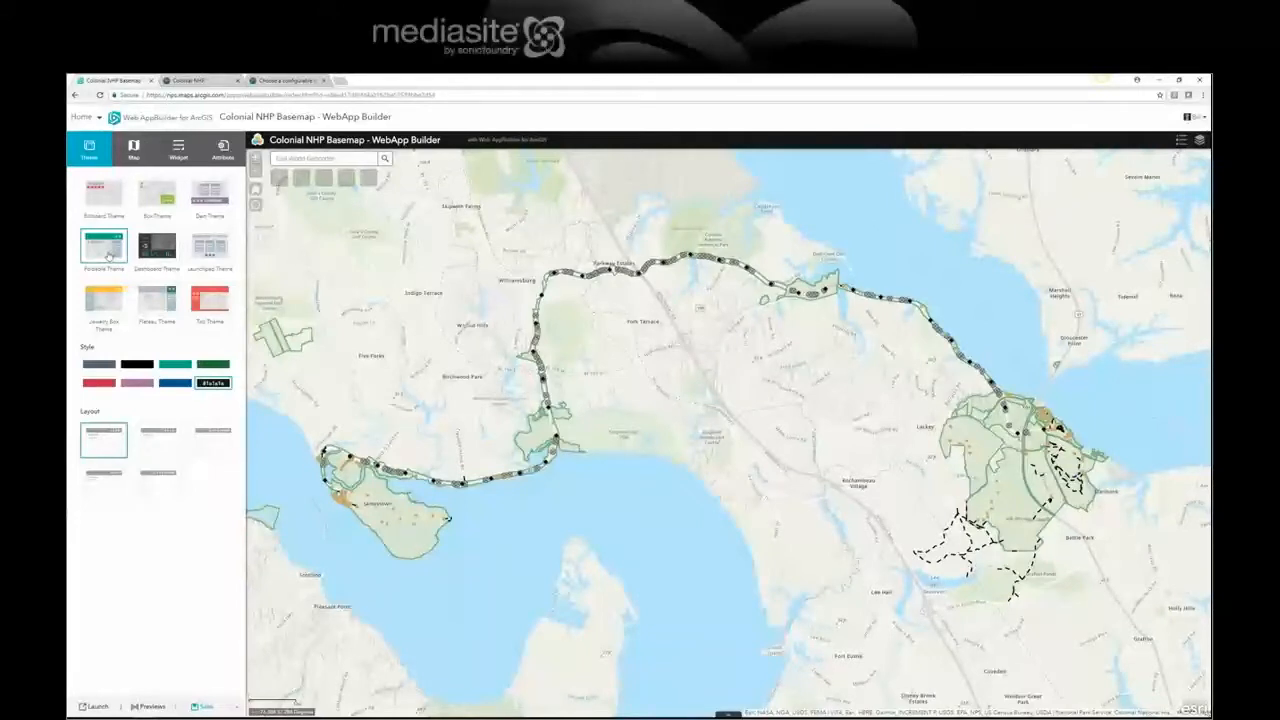
click(213, 366)
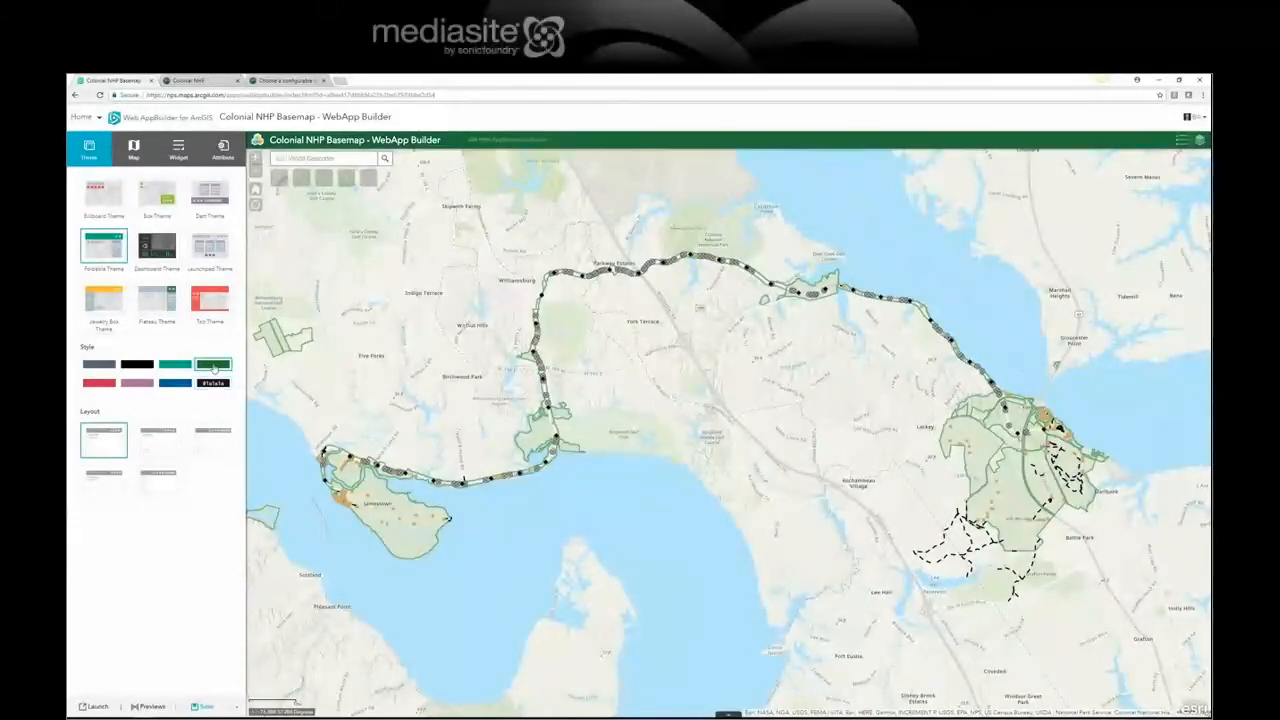
click(140, 364)
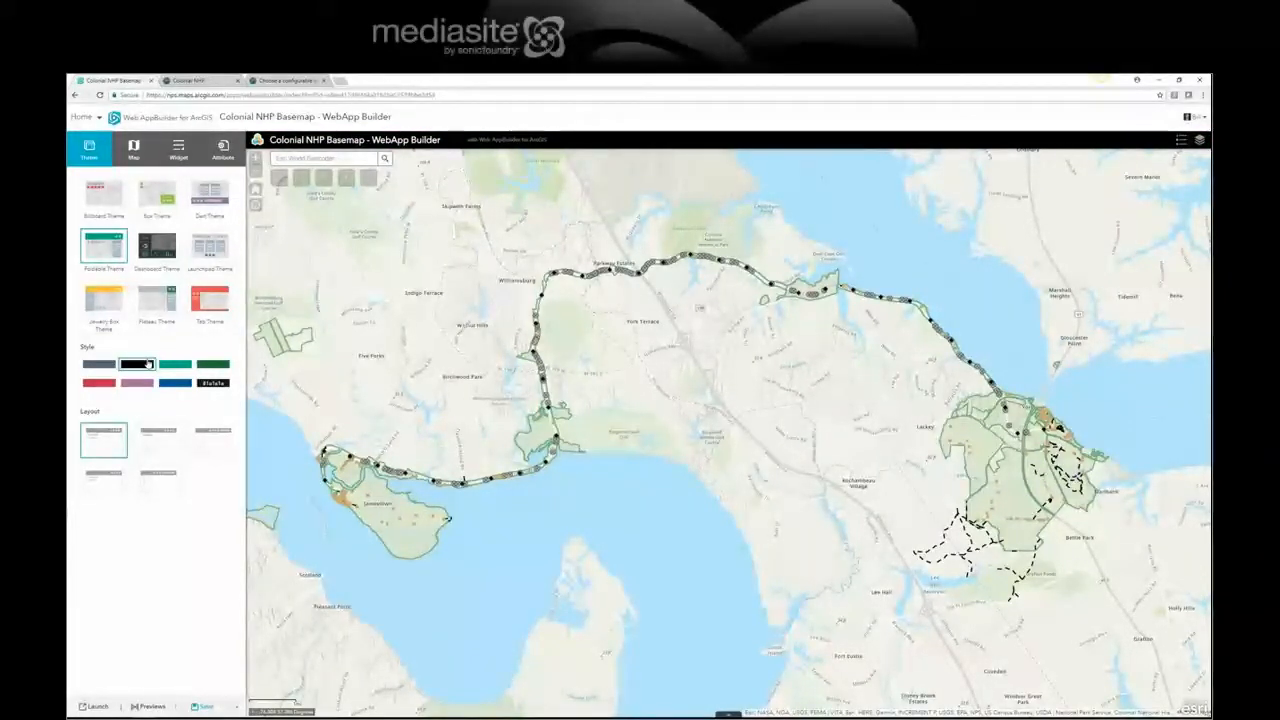
Step: Review the map settings and try the Legend and Layer List header widgets, toggling the Kilometer Markers layer off and on
click(135, 150)
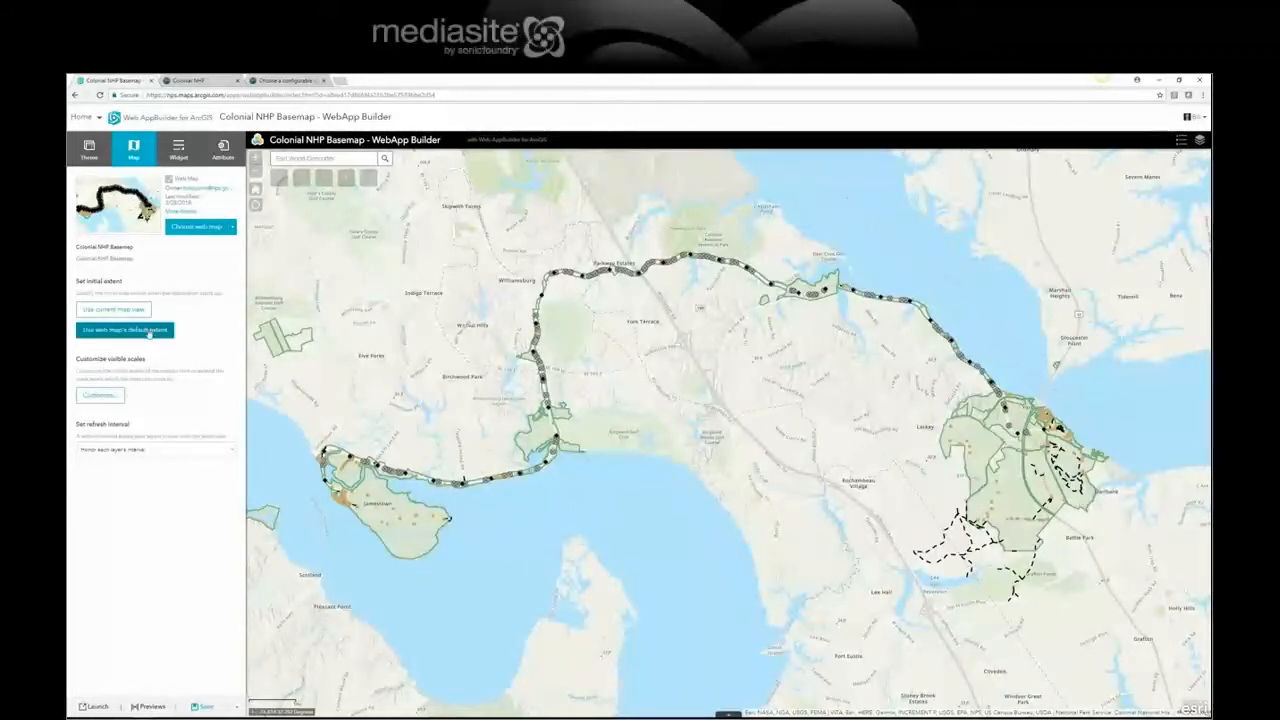
click(179, 160)
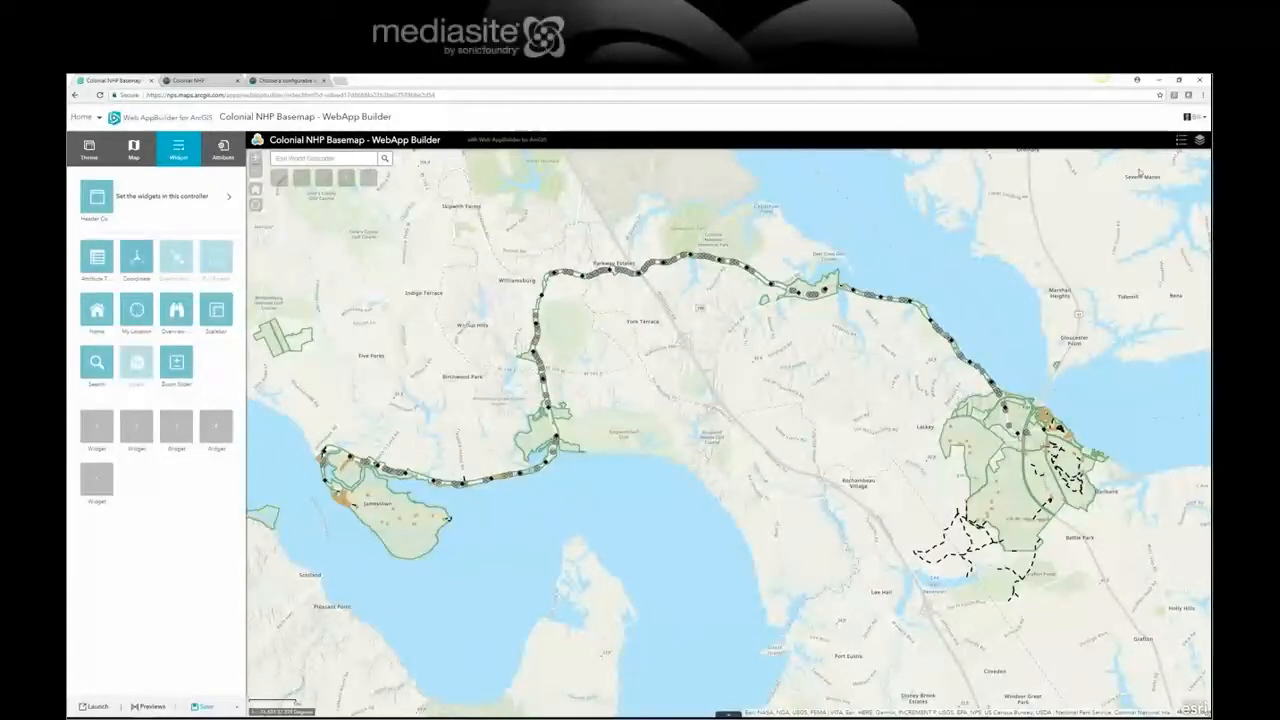
click(1181, 141)
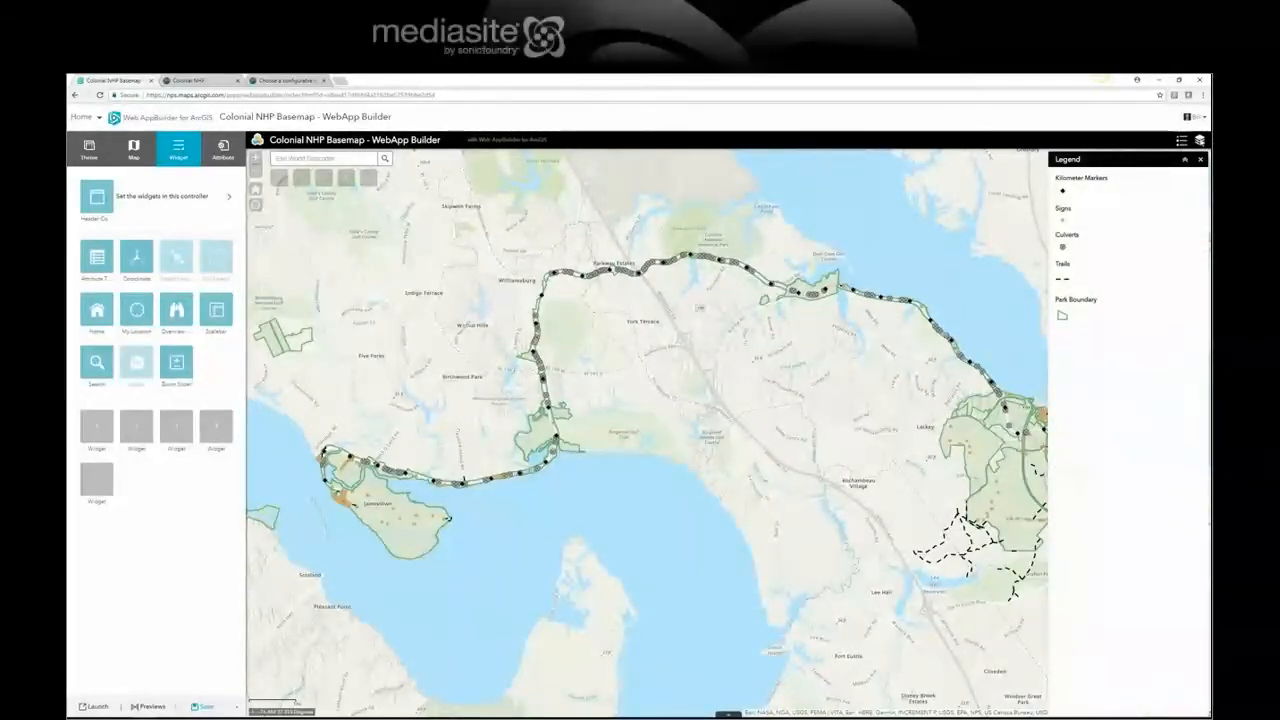
click(1199, 140)
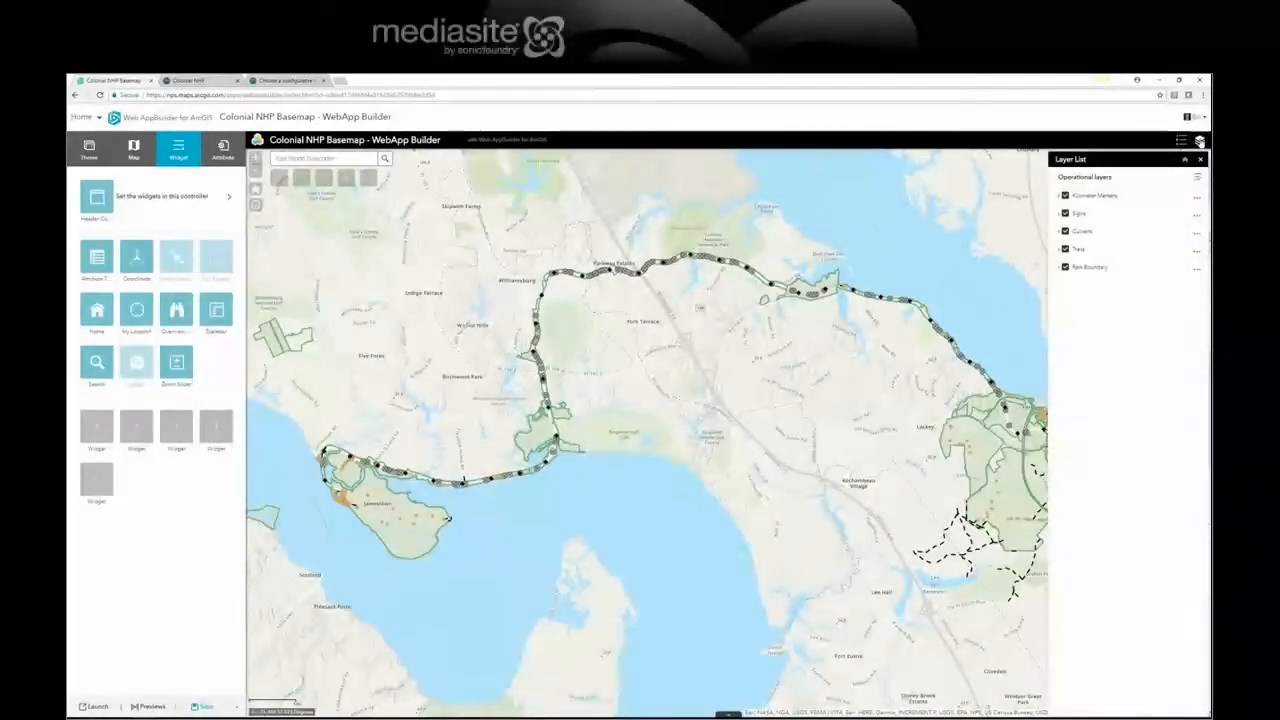
click(1065, 196)
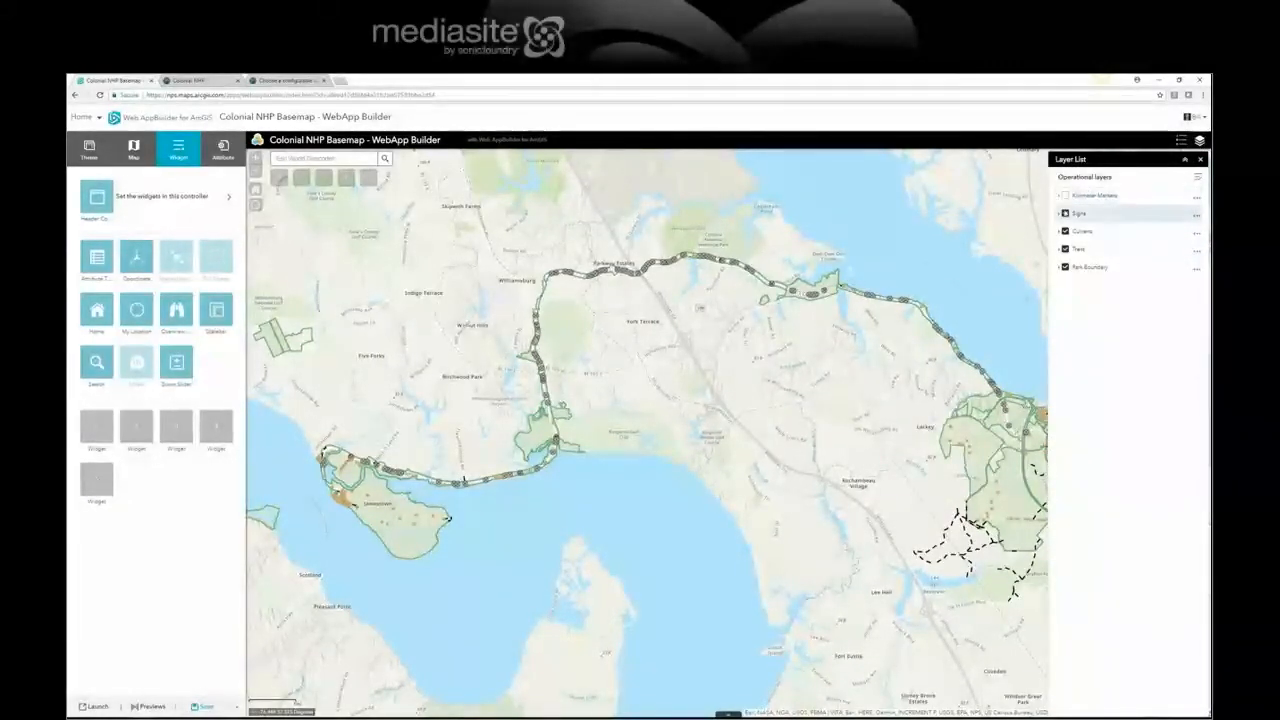
click(1065, 196)
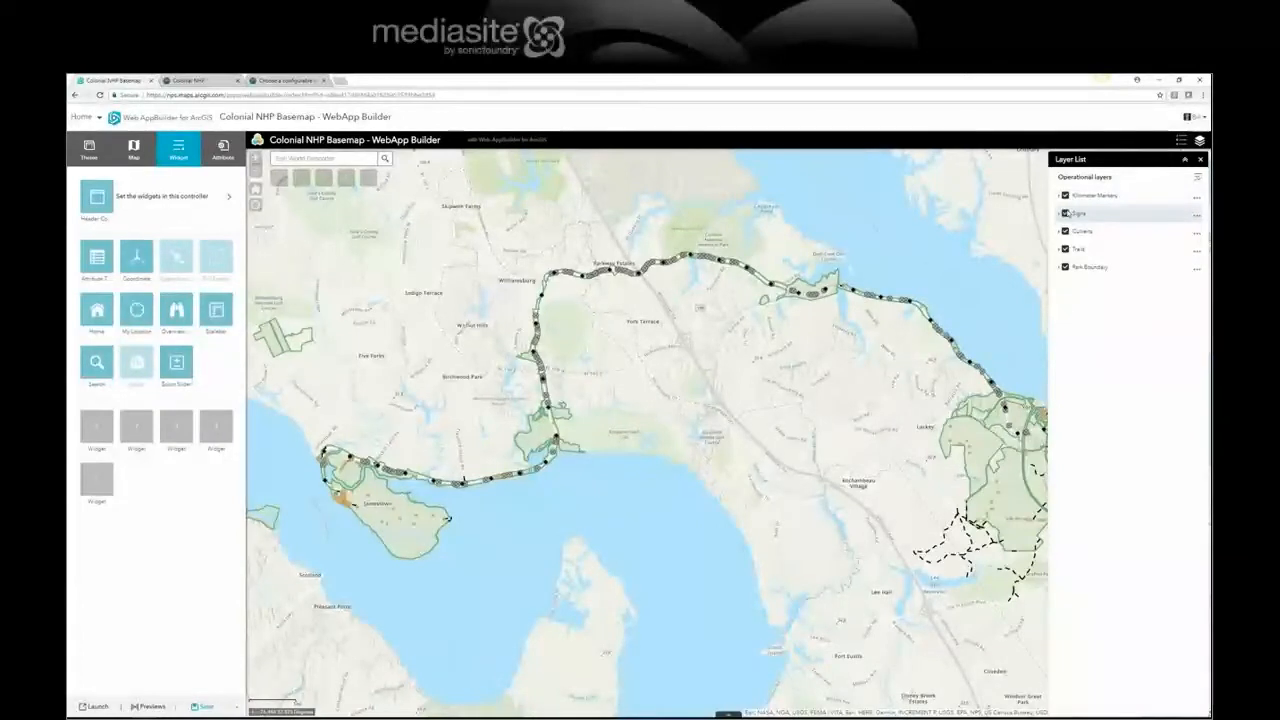
click(1200, 159)
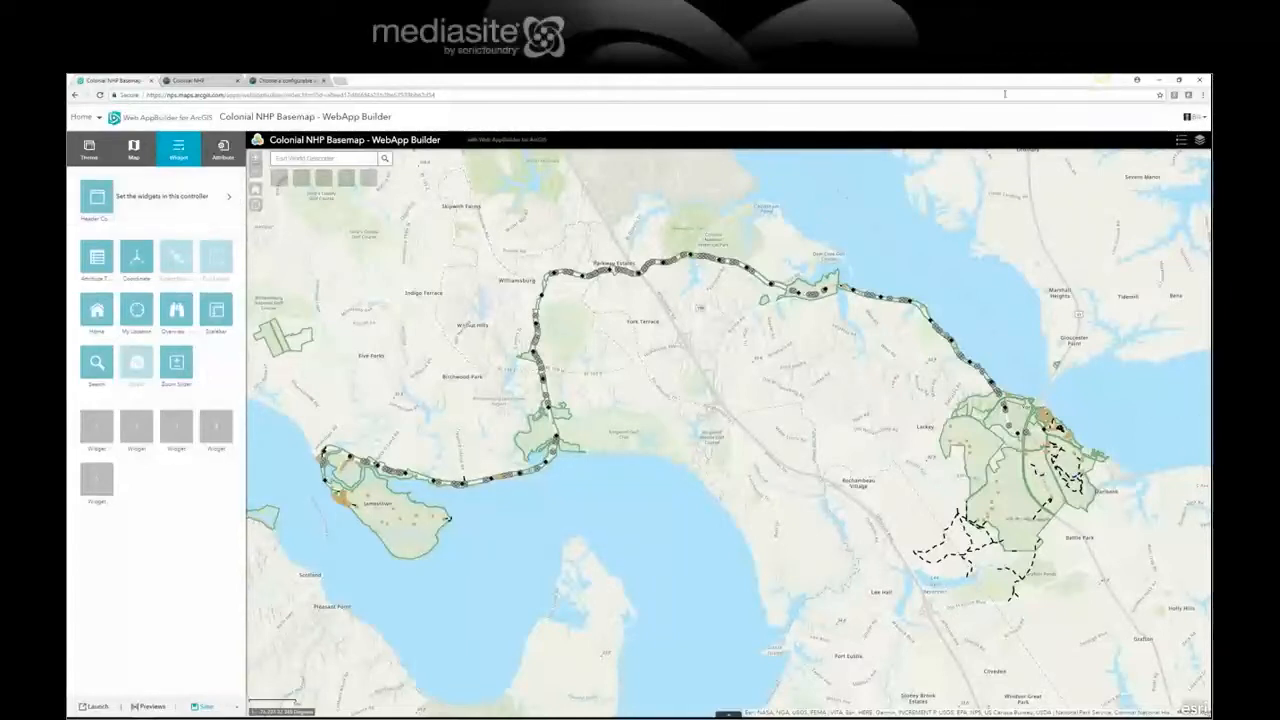
Step: Remove the Layer List and Legend widgets from the header controller and return to the main widget settings
click(228, 195)
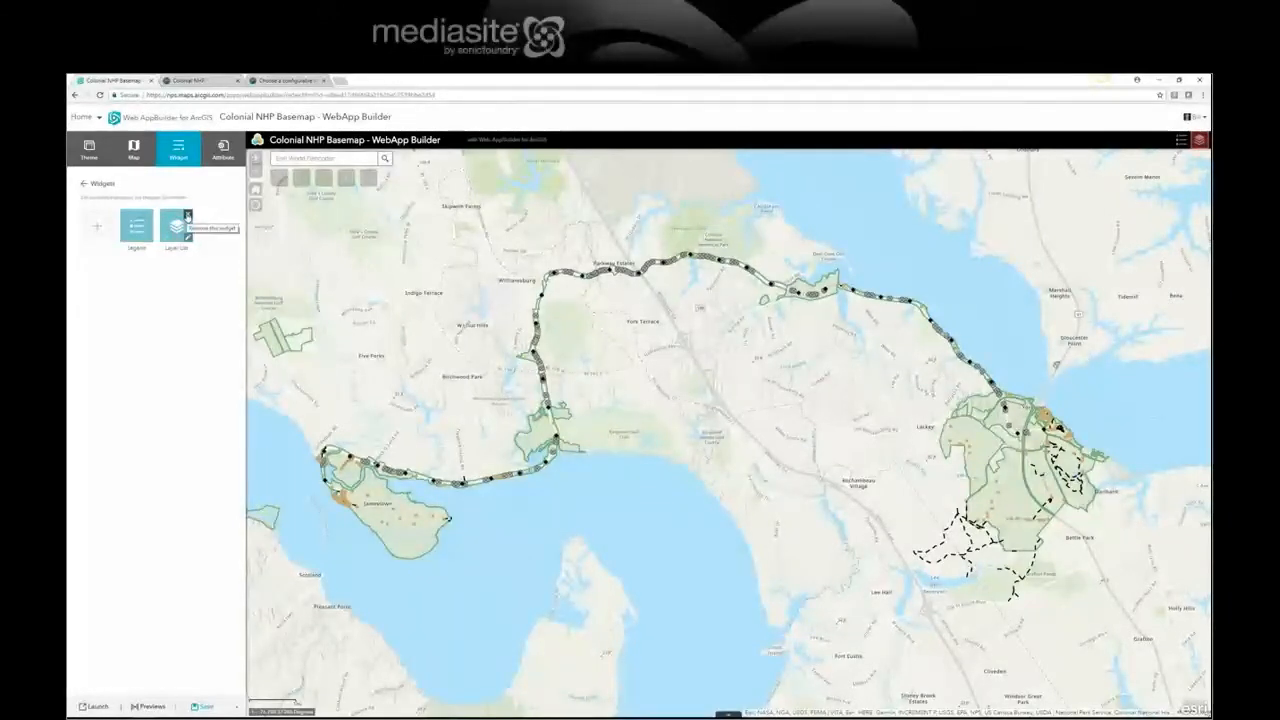
click(186, 216)
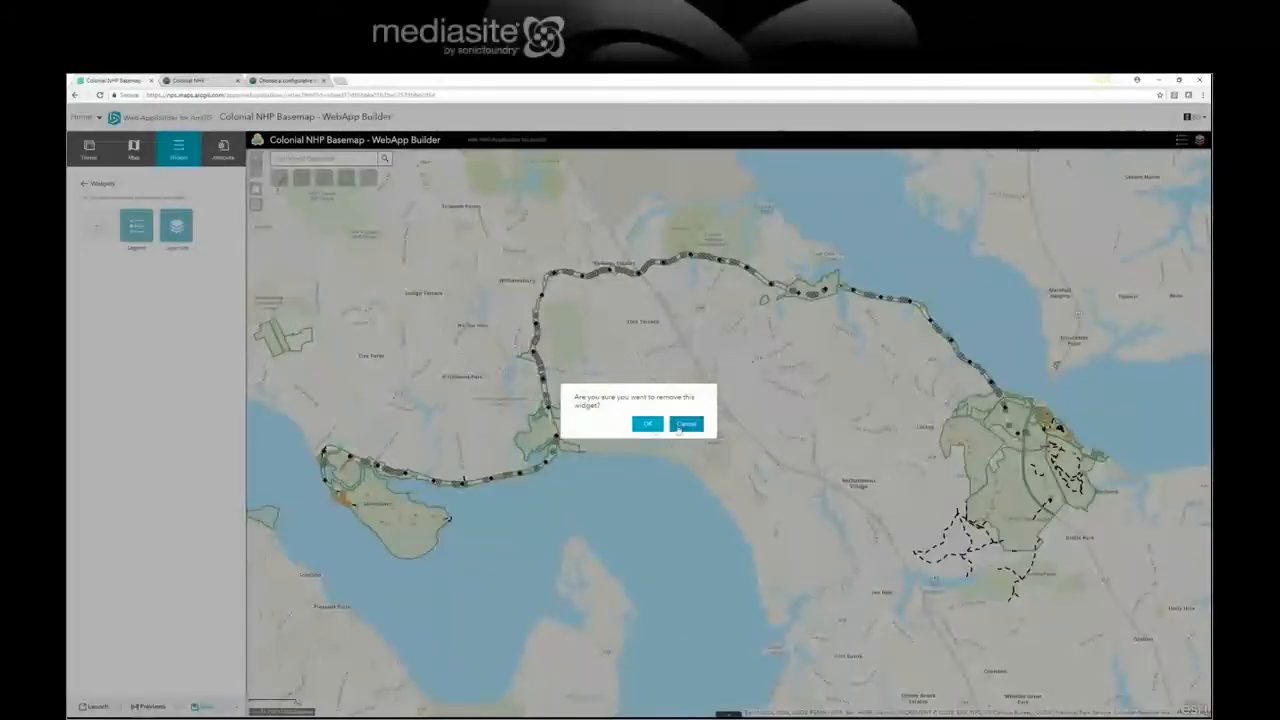
click(647, 424)
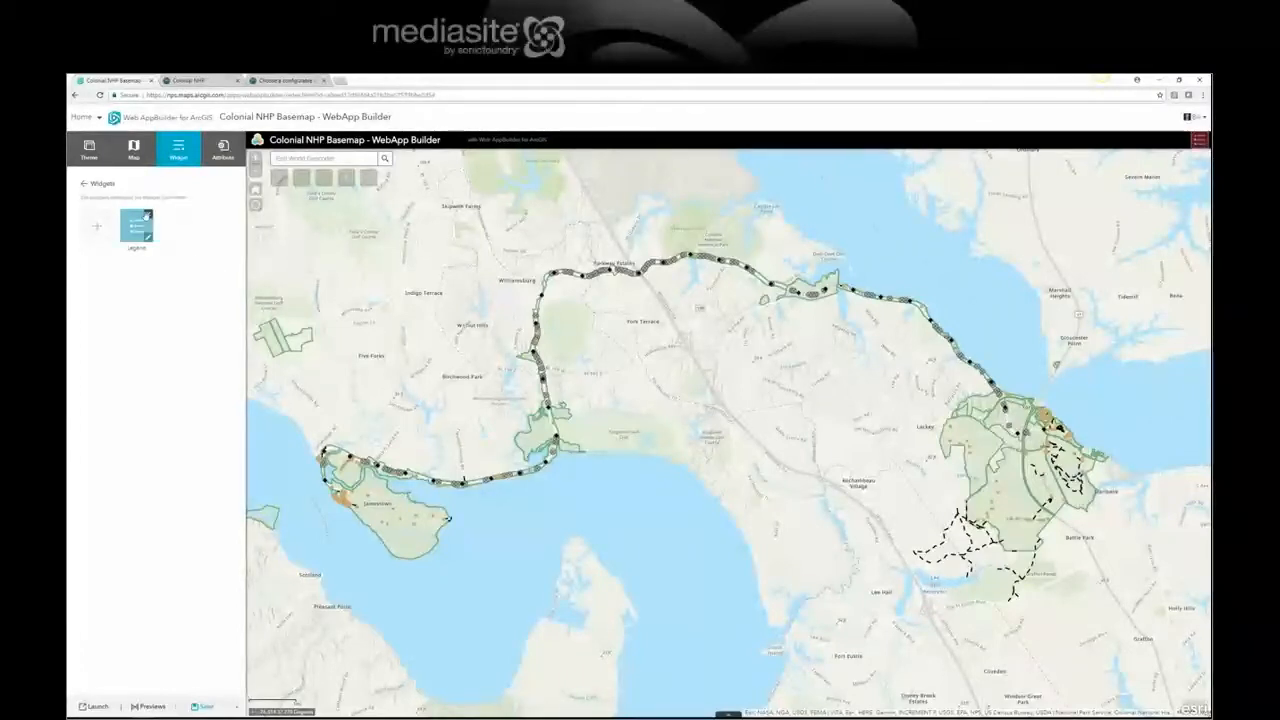
click(147, 214)
click(640, 426)
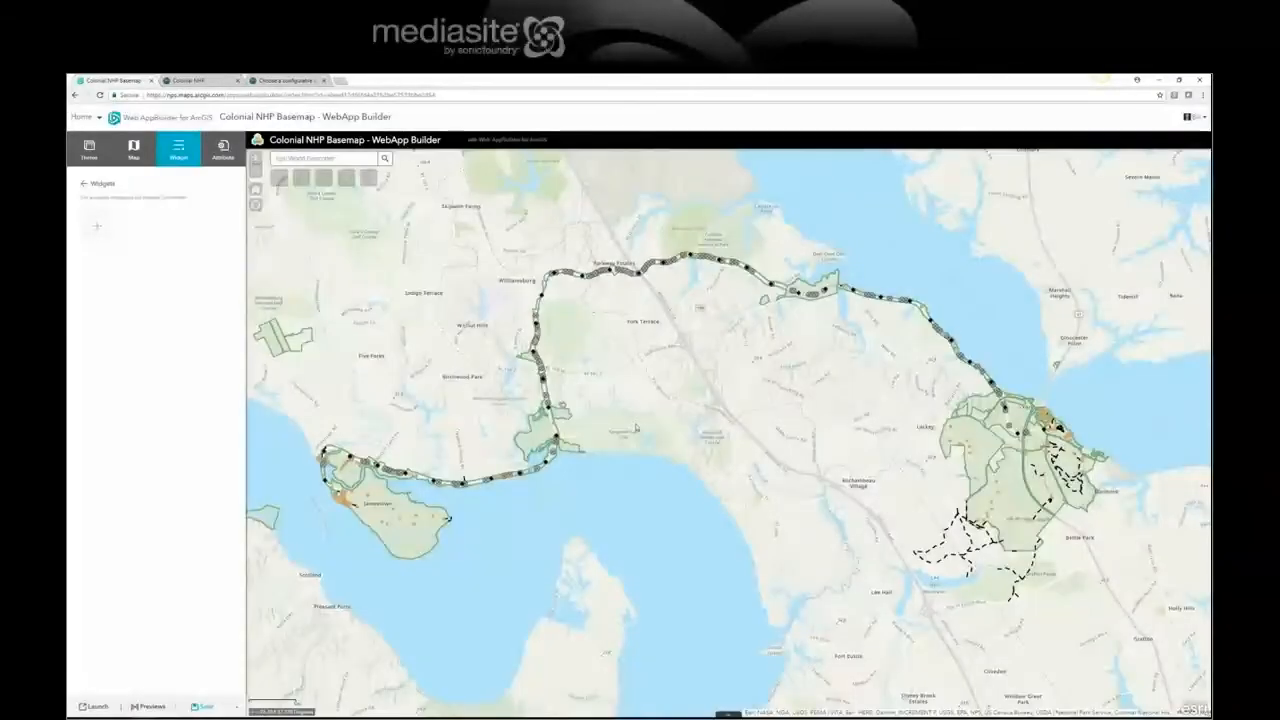
click(106, 185)
Step: Add an About widget with its default content replaced by "Hello NPS!" and check the widget on the map
click(98, 426)
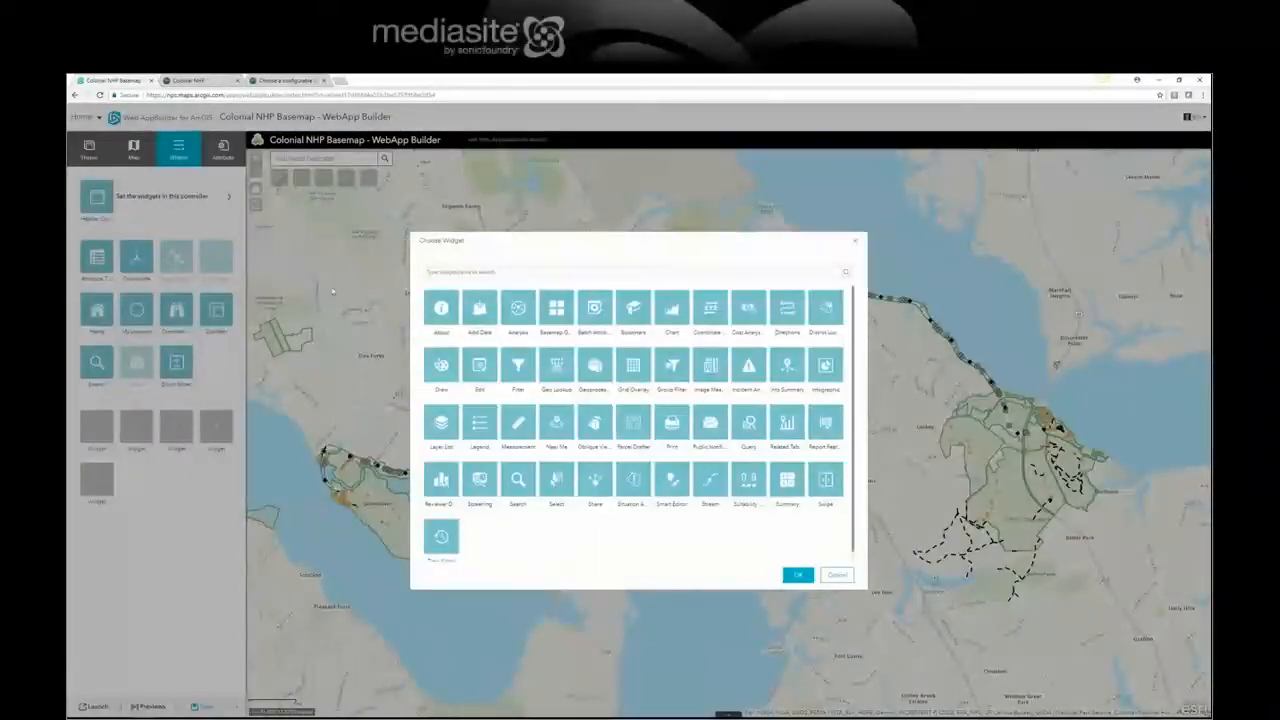
click(441, 310)
click(810, 576)
click(570, 432)
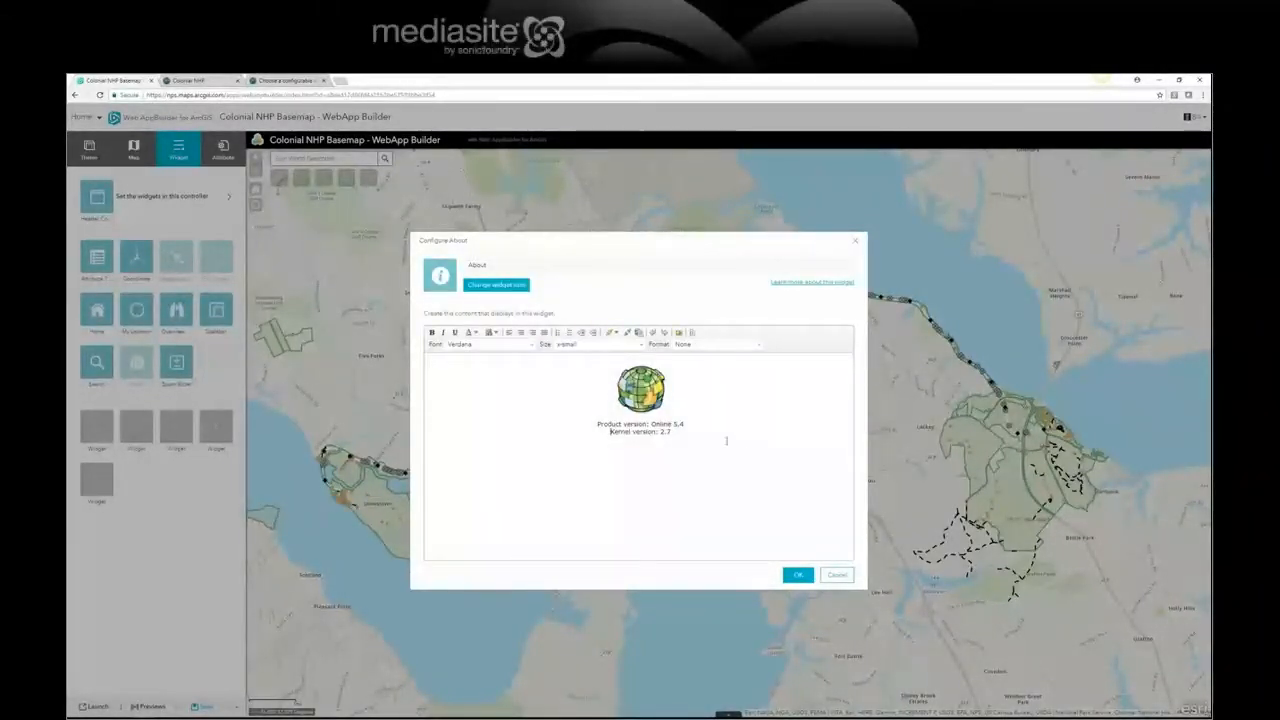
key(ctrl+a)
key(Delete)
text(Hello)
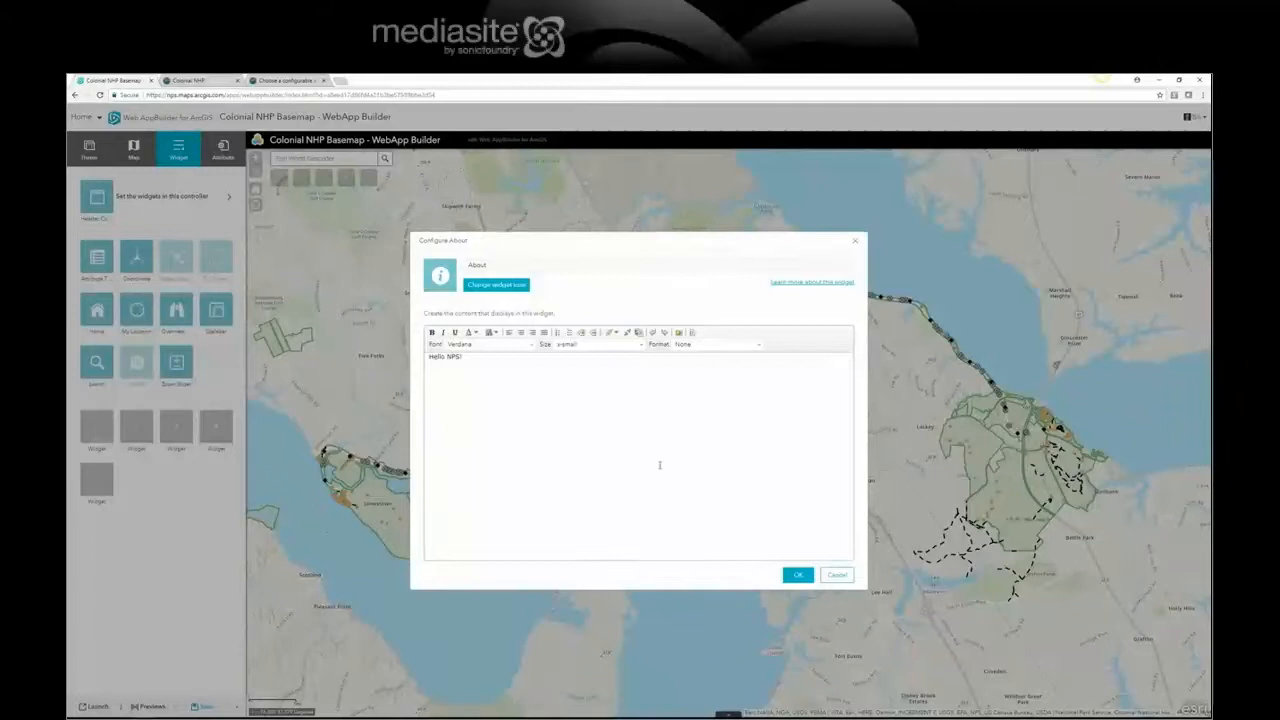
click(798, 574)
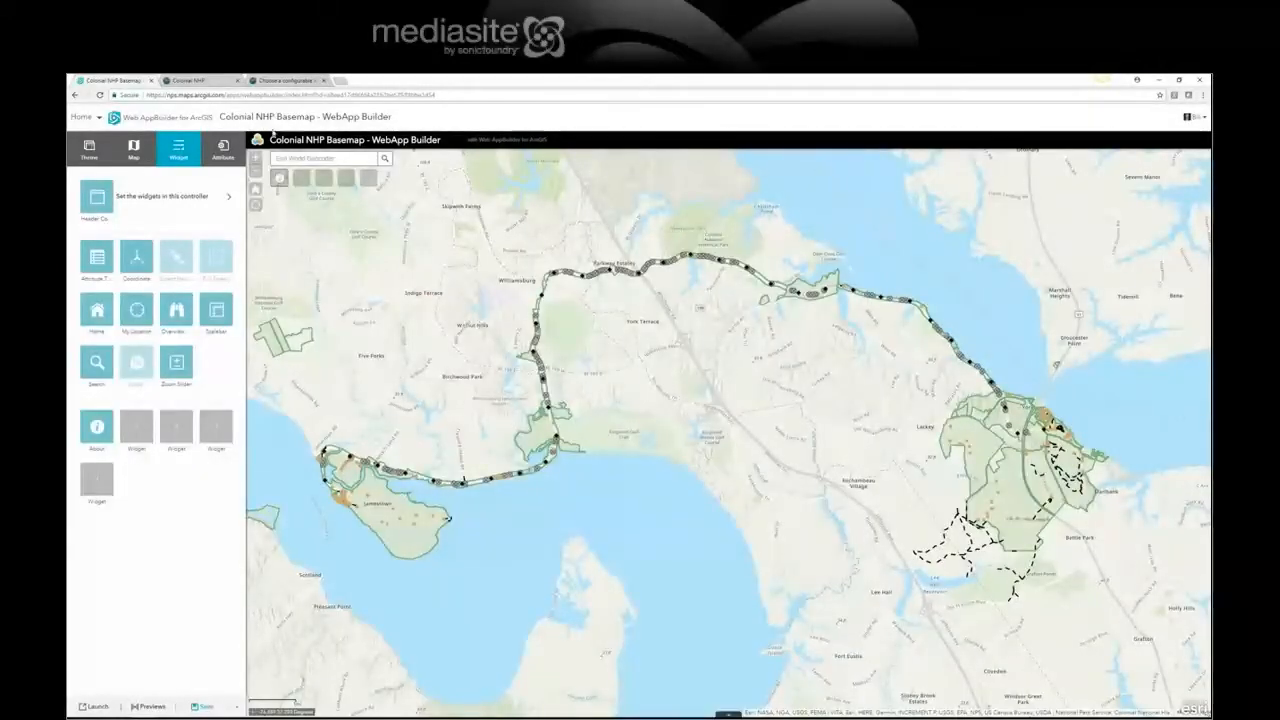
click(279, 179)
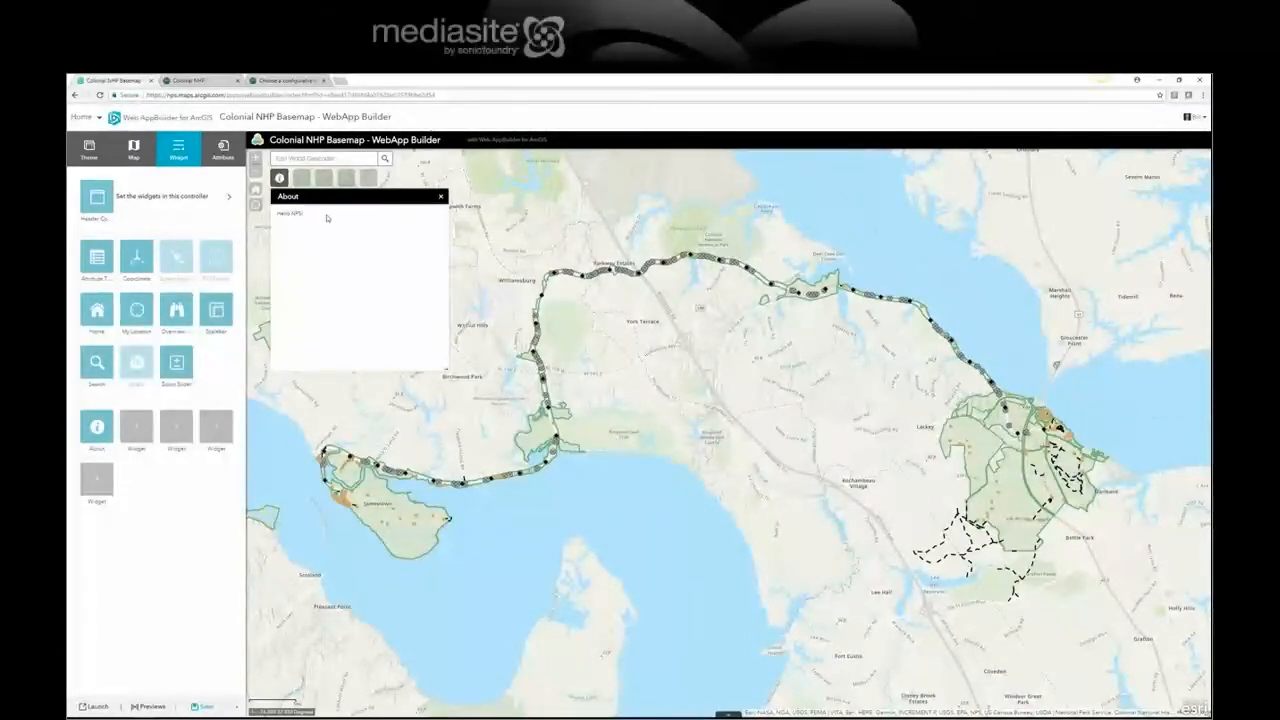
click(441, 197)
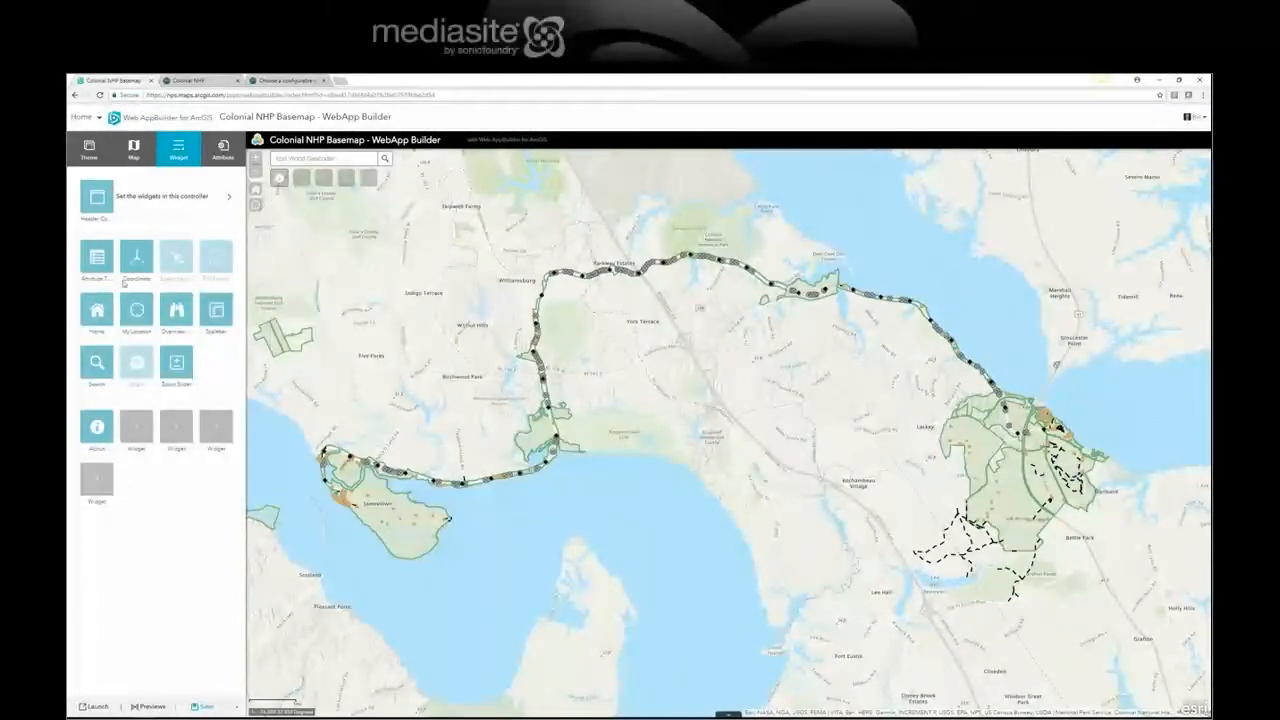
Step: Add a Legend widget in the free slot beside the About widget, keeping its default icon, Align left arrangement and update options
click(131, 433)
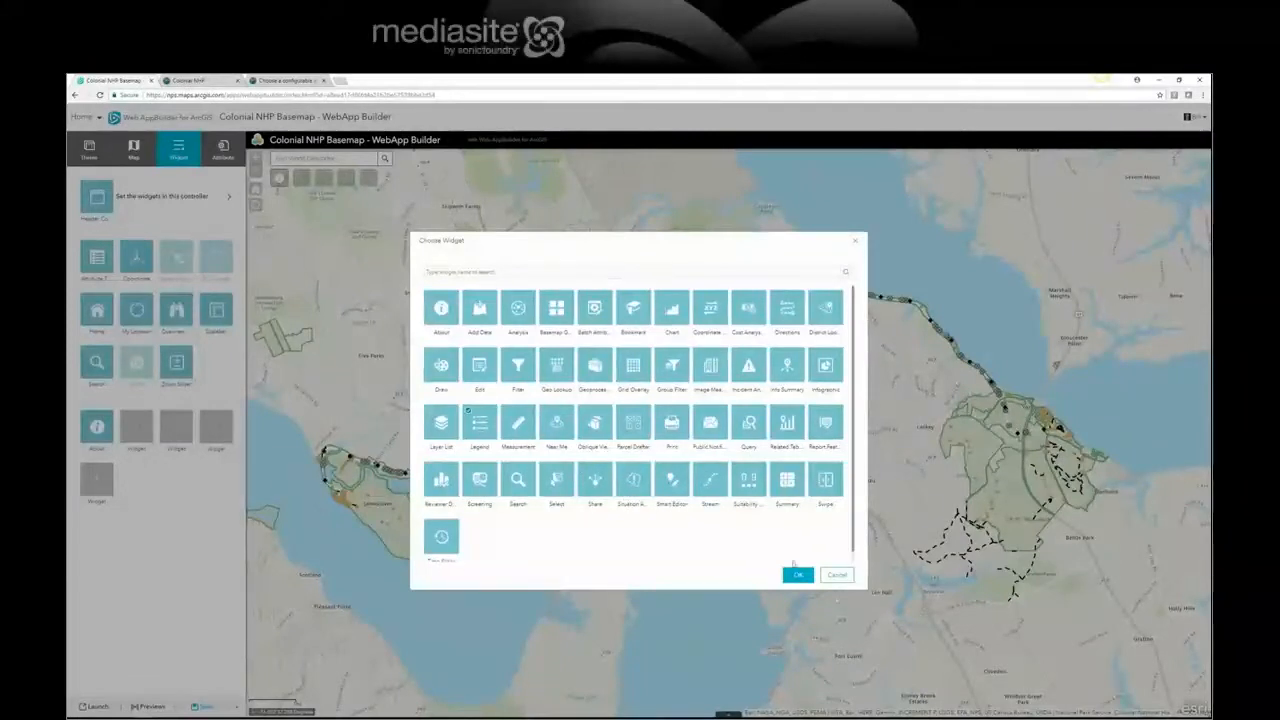
click(797, 575)
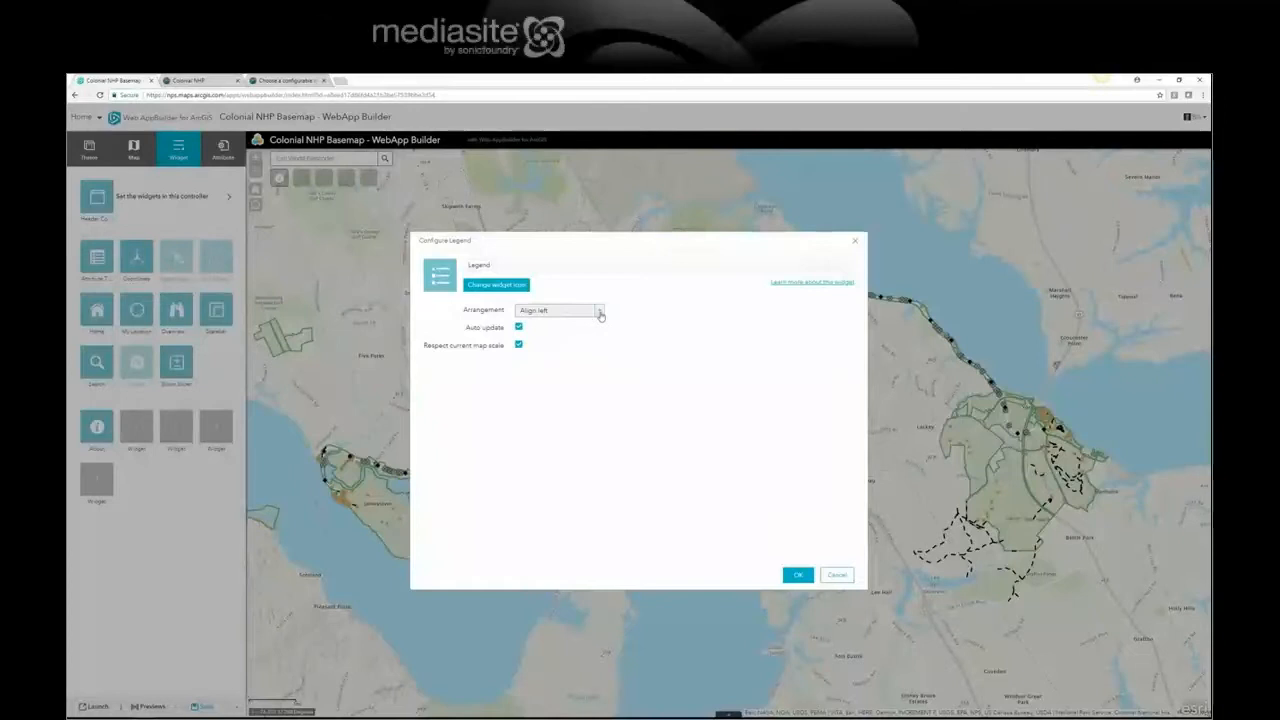
click(497, 284)
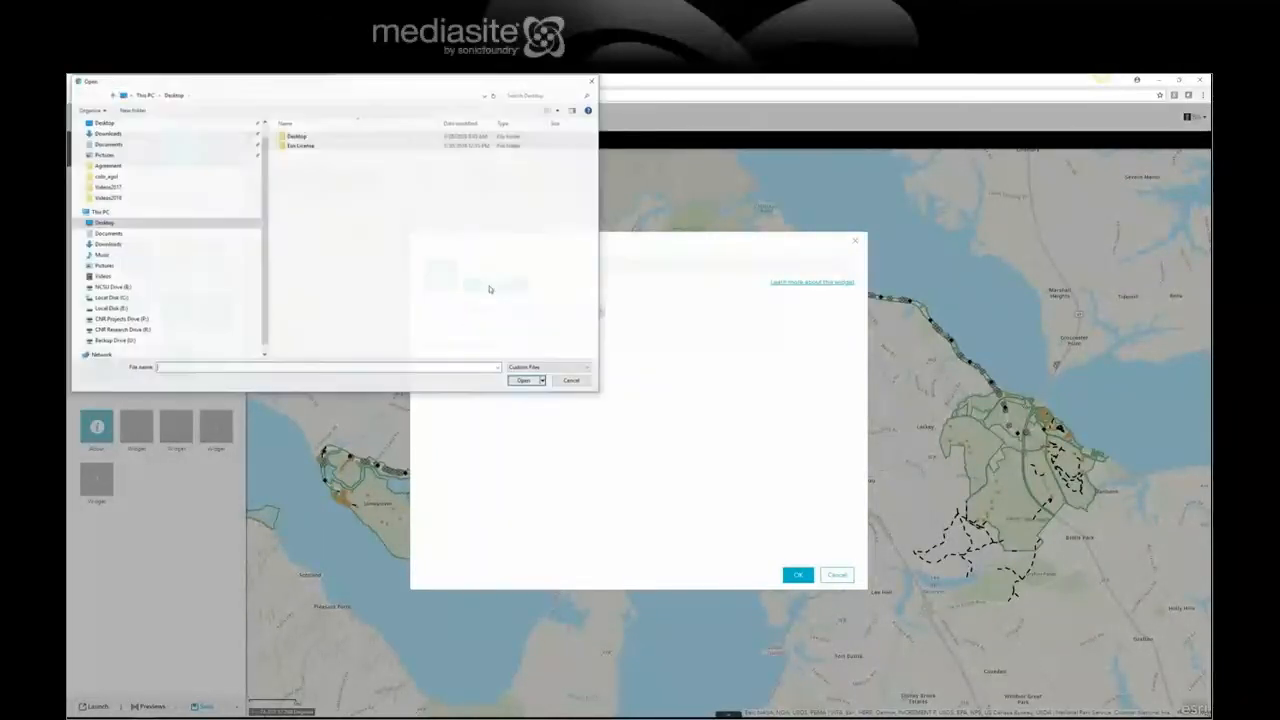
click(568, 381)
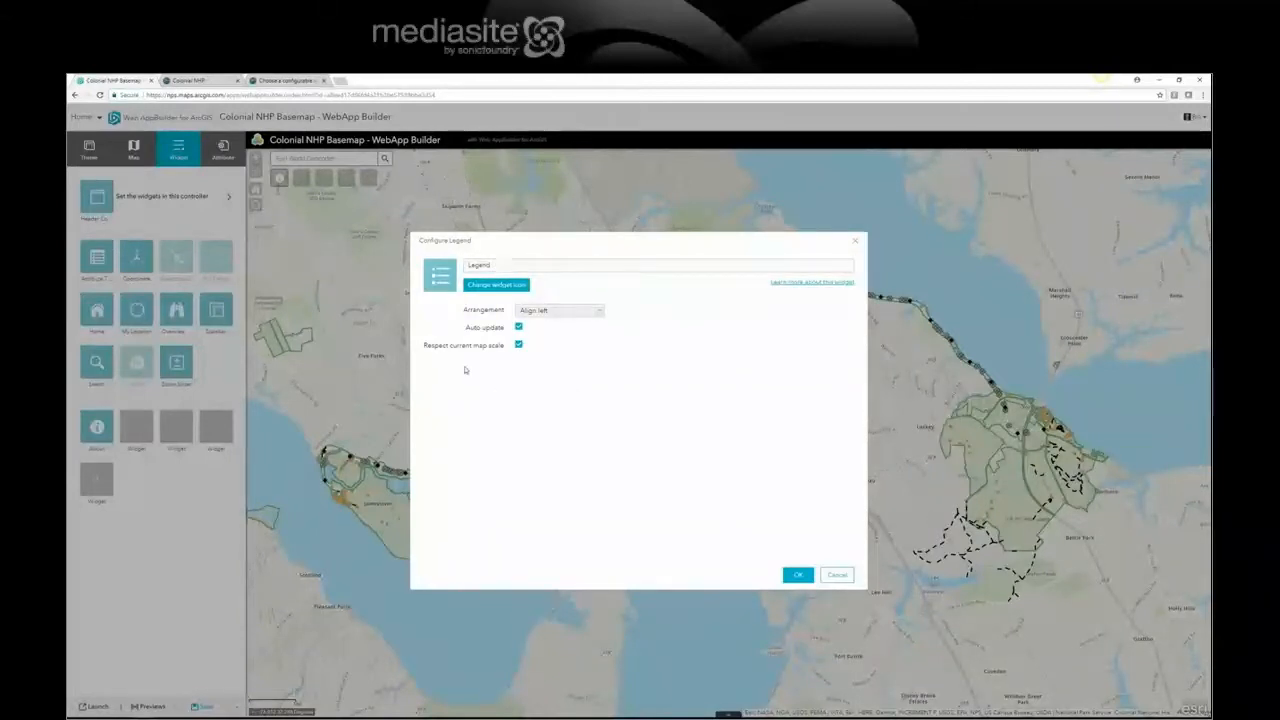
click(797, 576)
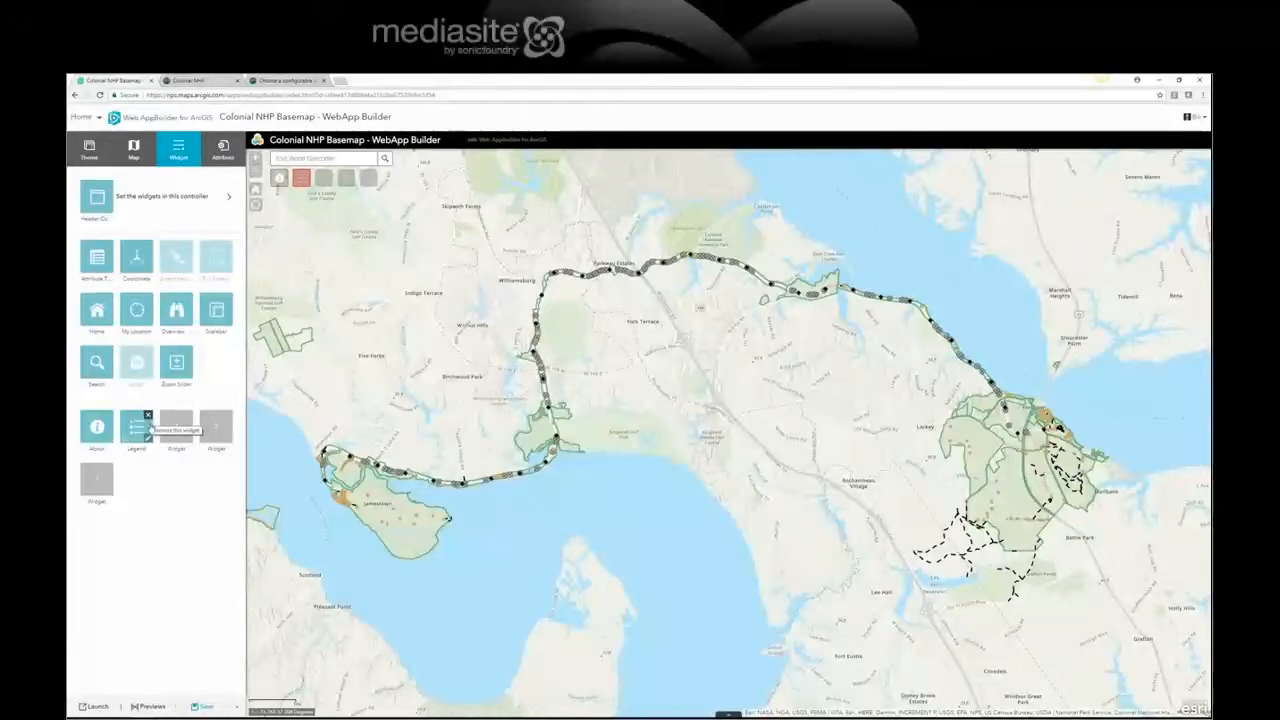
click(149, 440)
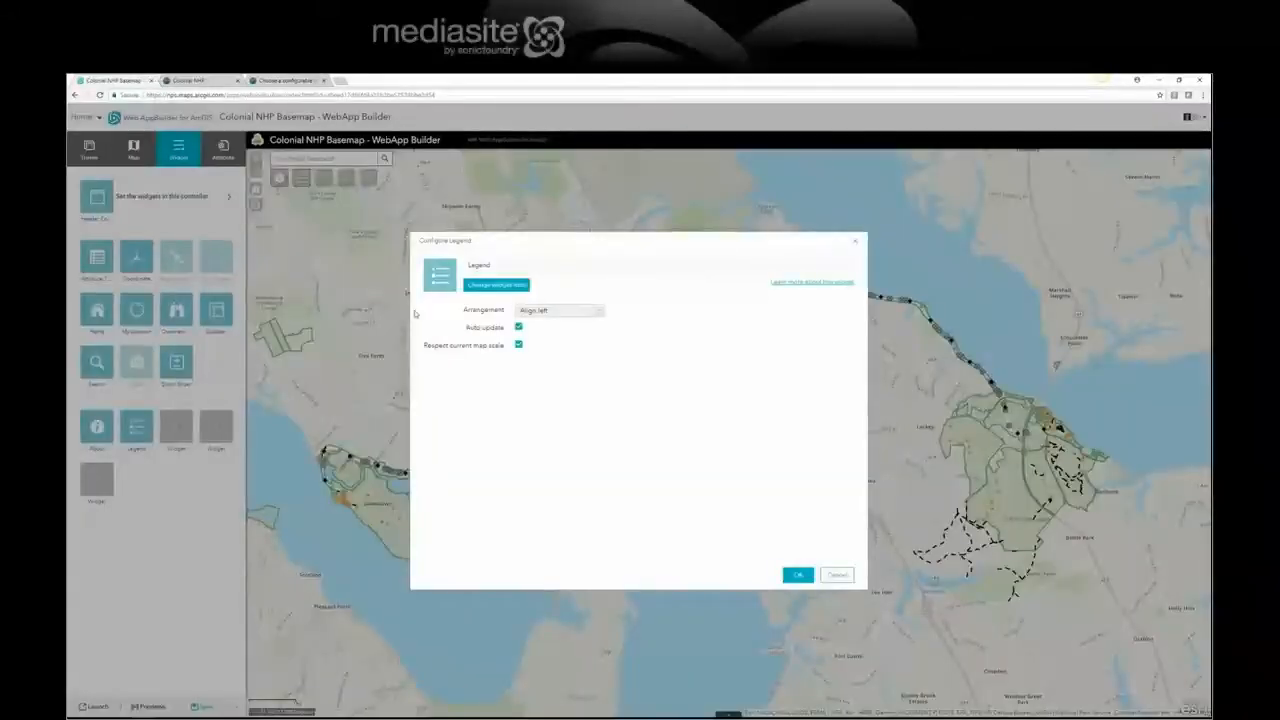
click(797, 577)
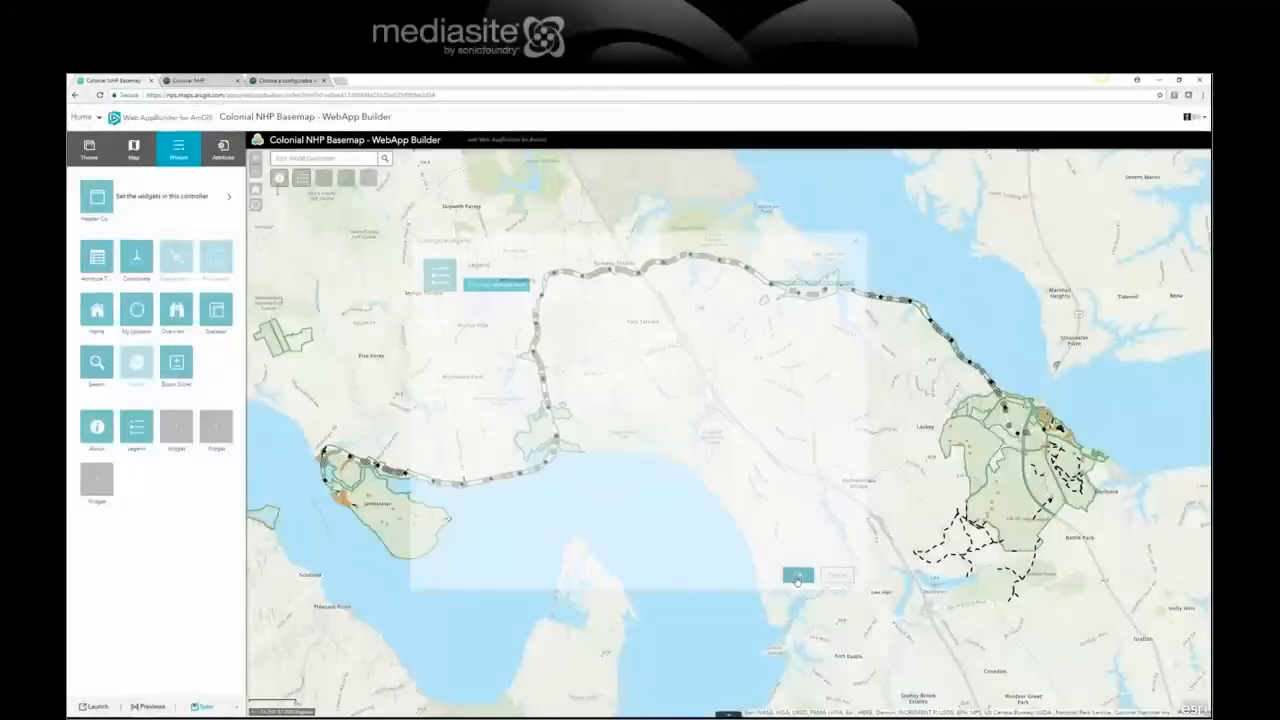
Step: Add a Bookmark widget with its default card display settings in the next free slot and save the app
click(179, 423)
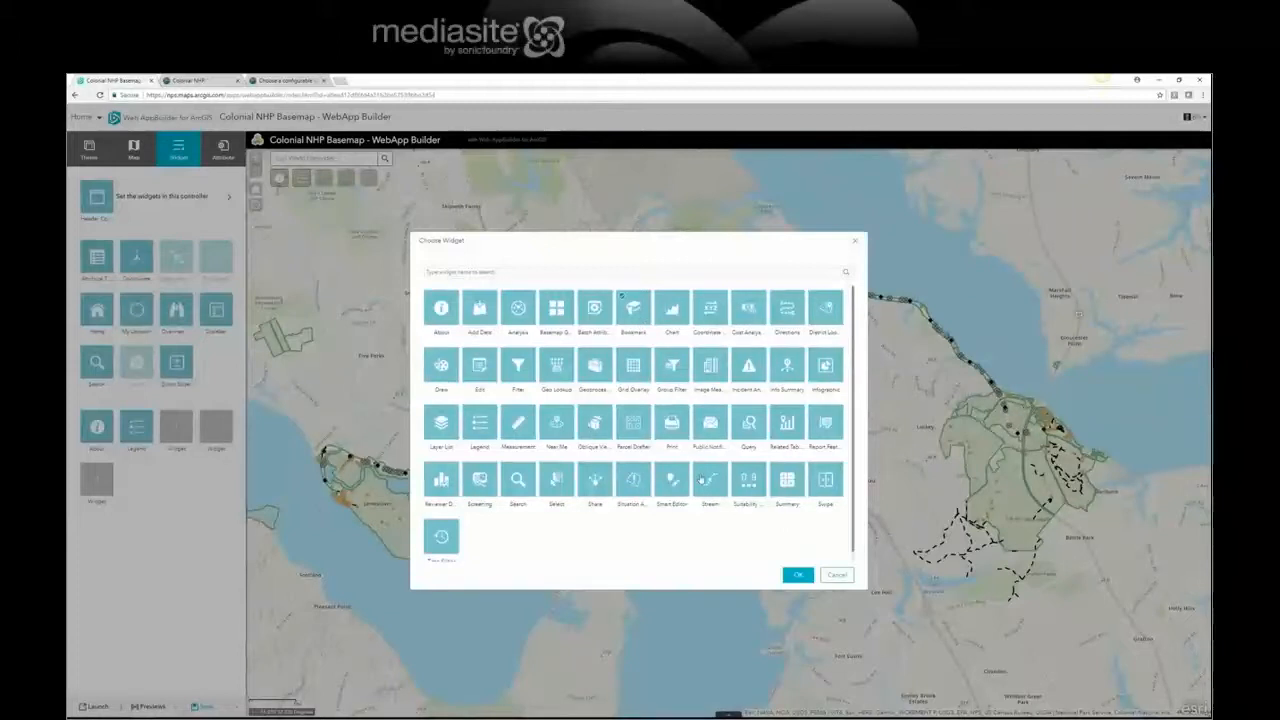
click(797, 576)
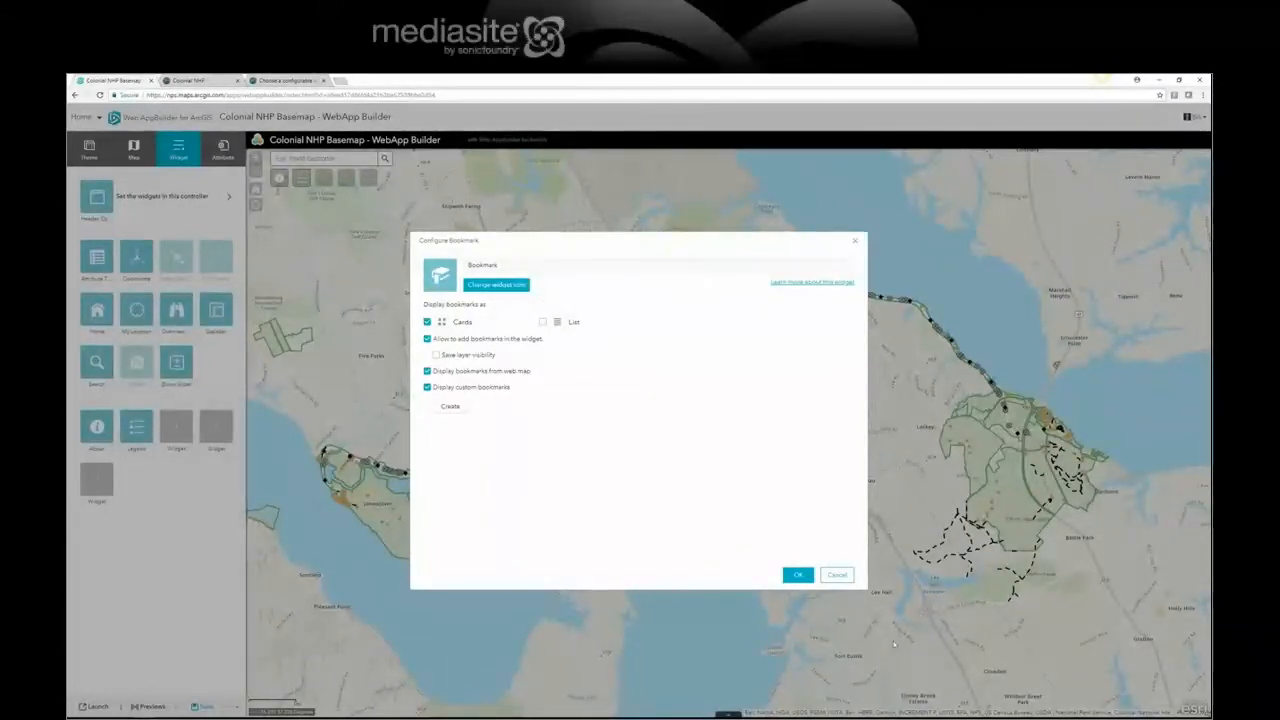
click(800, 577)
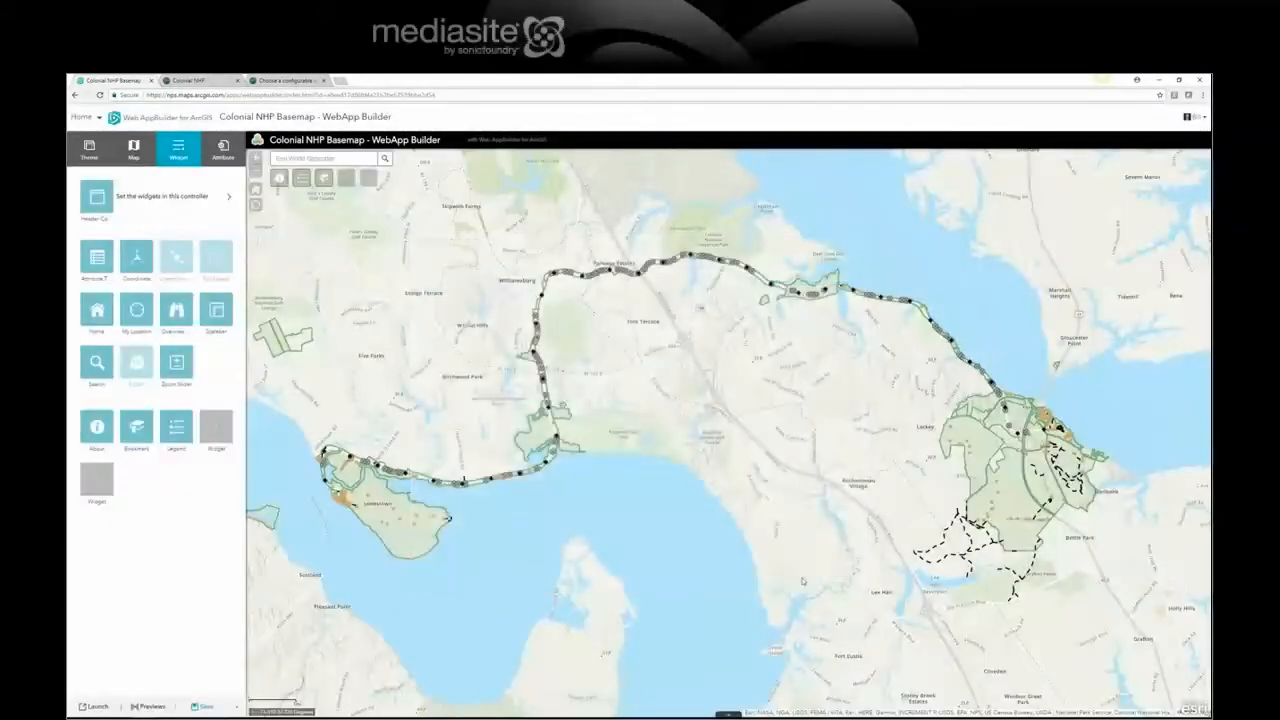
click(196, 707)
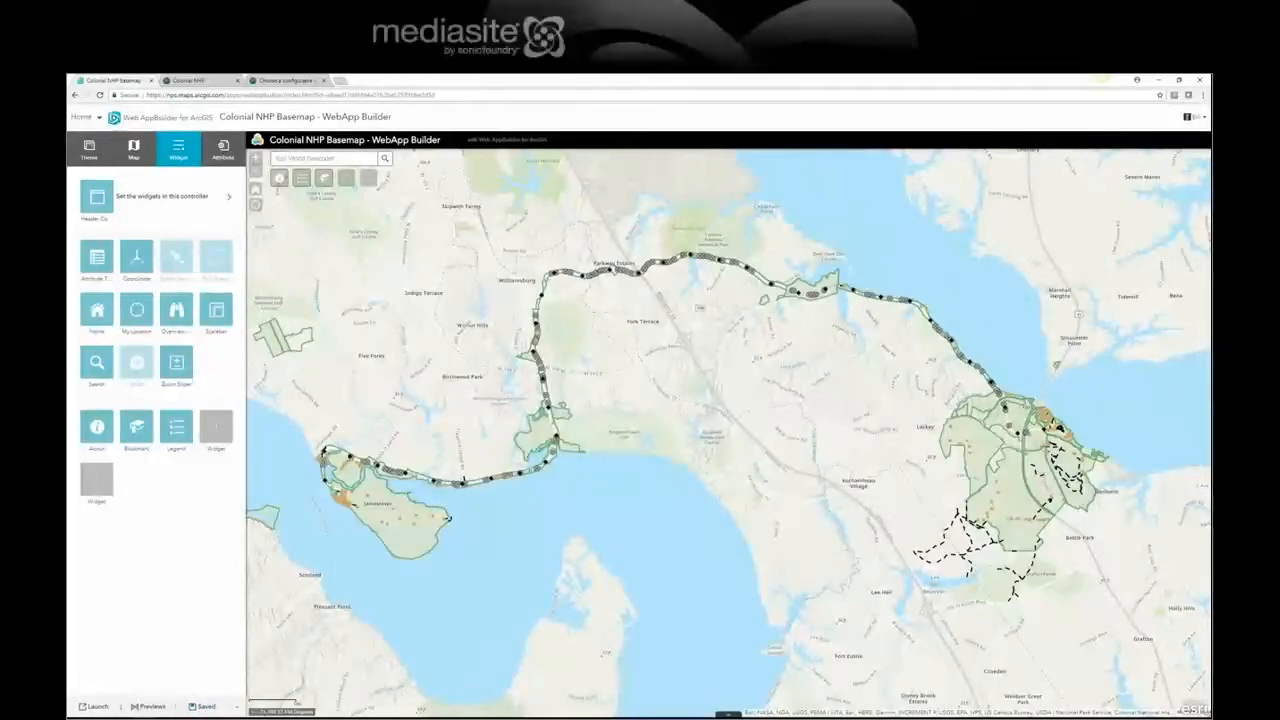
Step: Check the pop-ups of the Jamestown Island boundary, a parkway culvert and a kilometer marker, and view the Legend widget
click(403, 540)
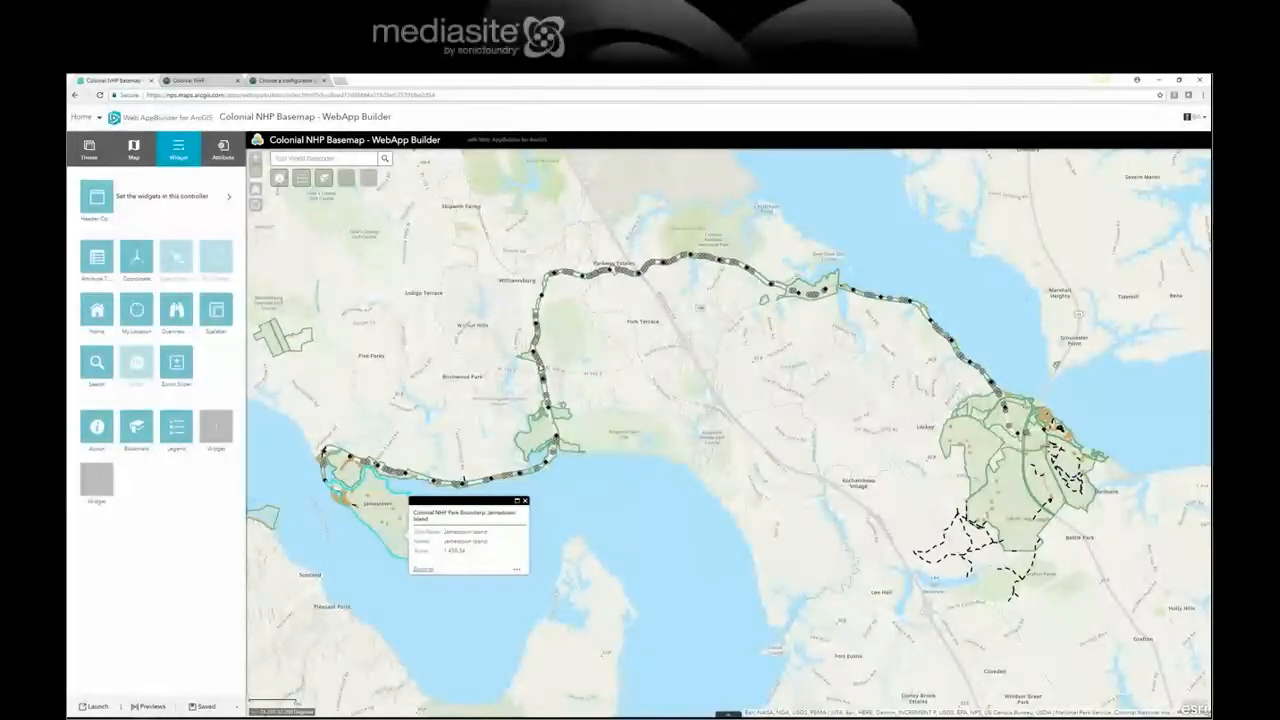
click(540, 352)
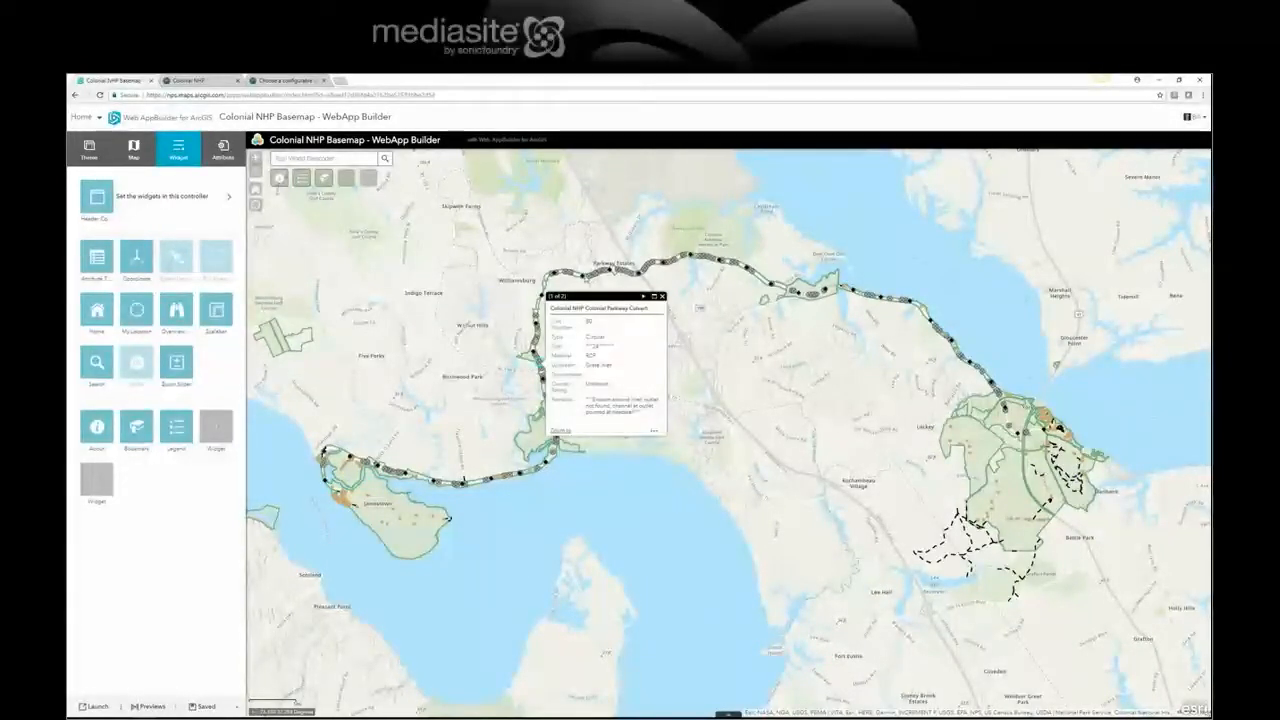
click(586, 277)
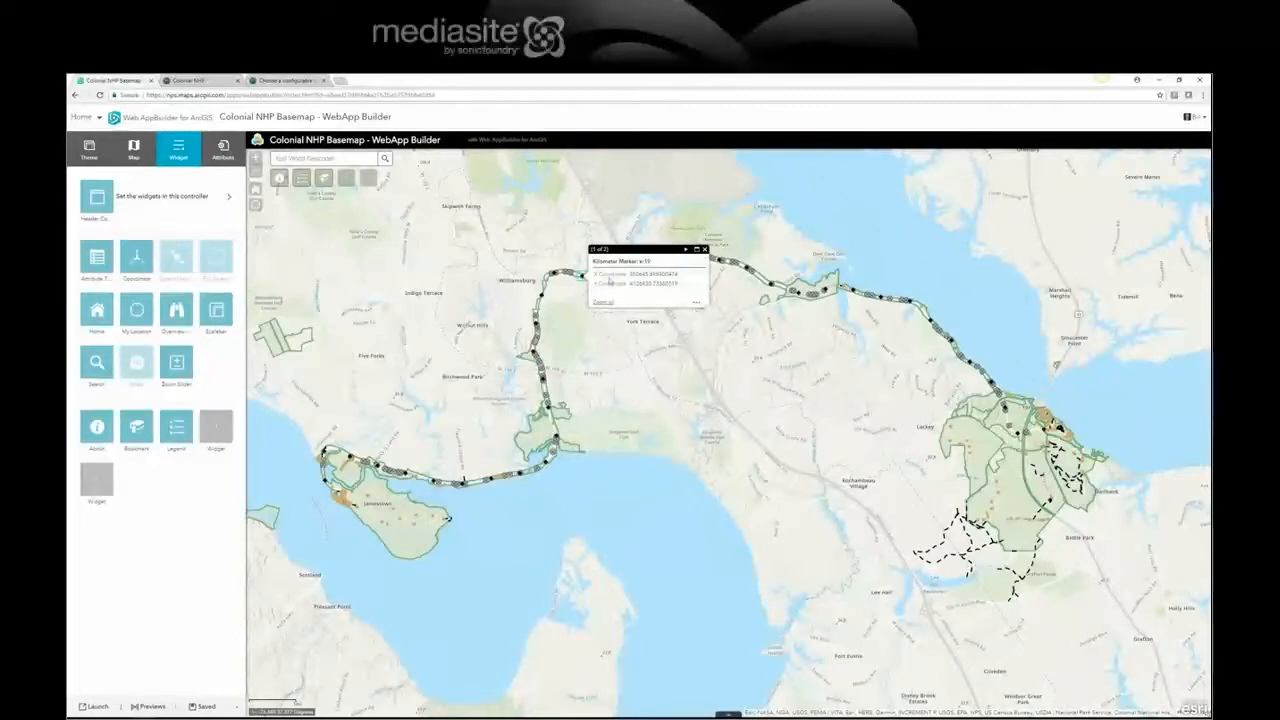
click(704, 249)
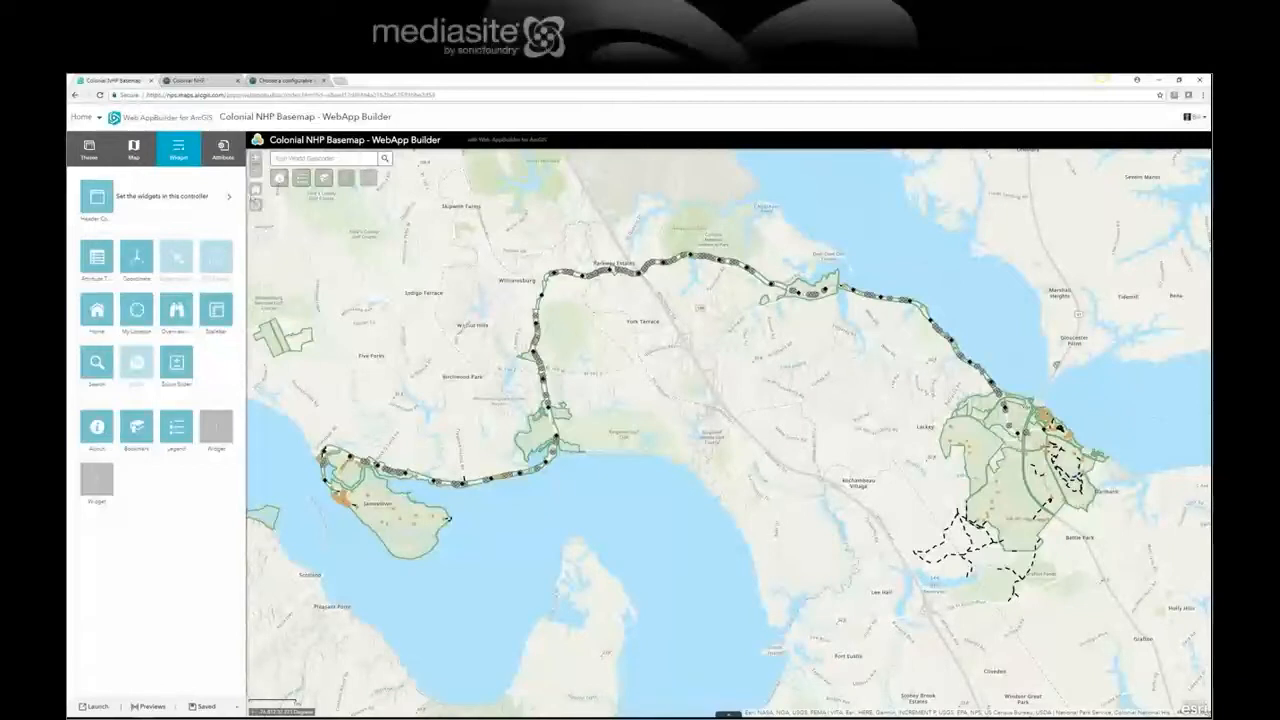
click(376, 489)
click(302, 178)
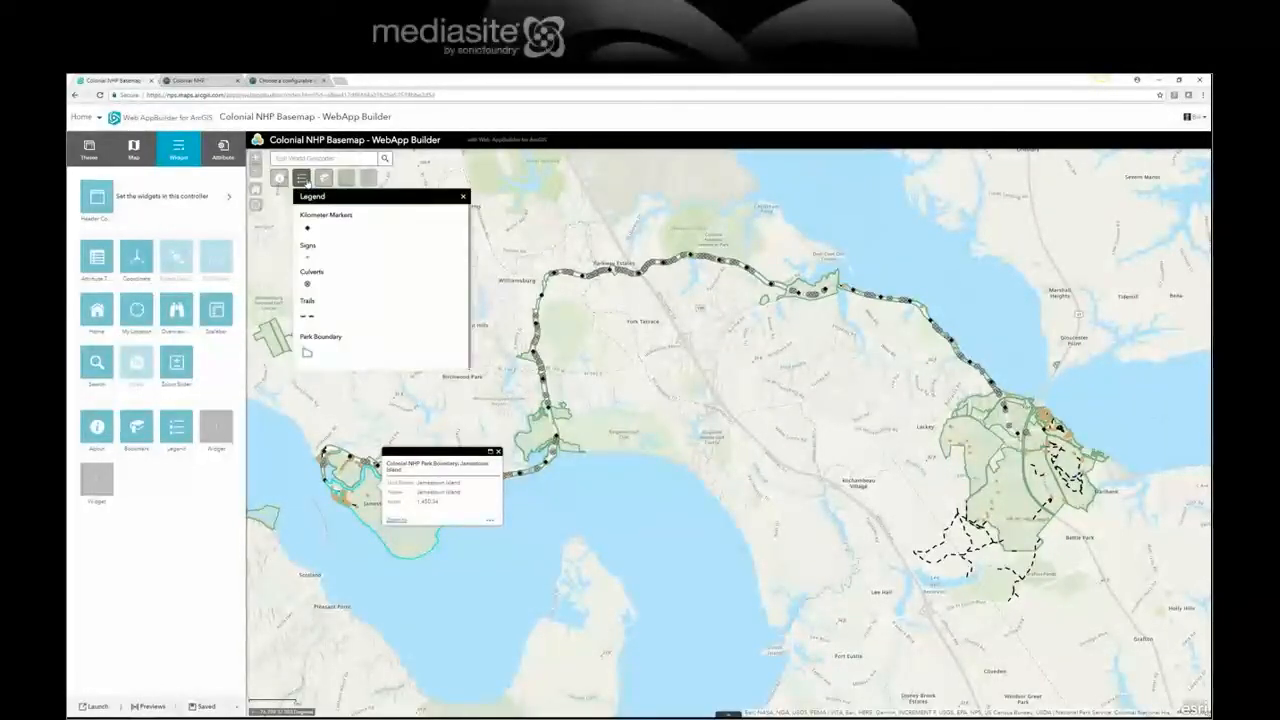
click(463, 197)
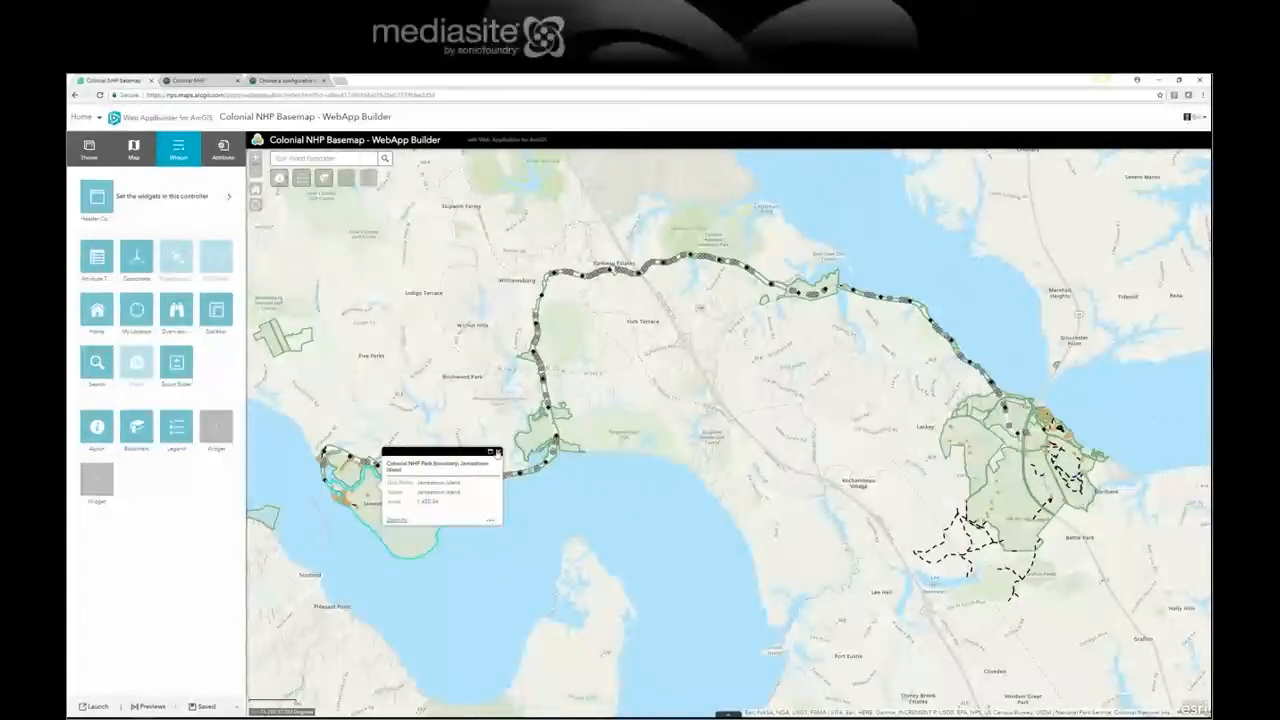
click(498, 452)
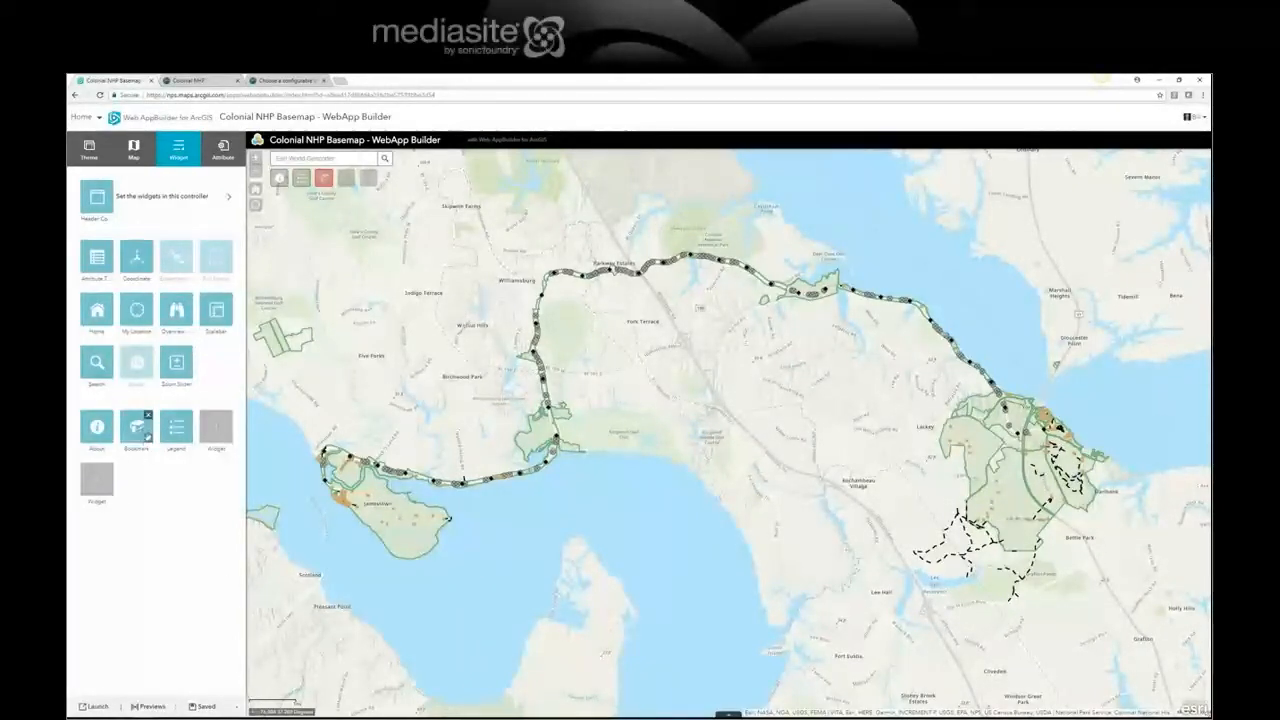
Step: Create a custom bookmark titled "Jamestown Island" in the Bookmark widget with its extent framed on the island, and save the app
click(147, 438)
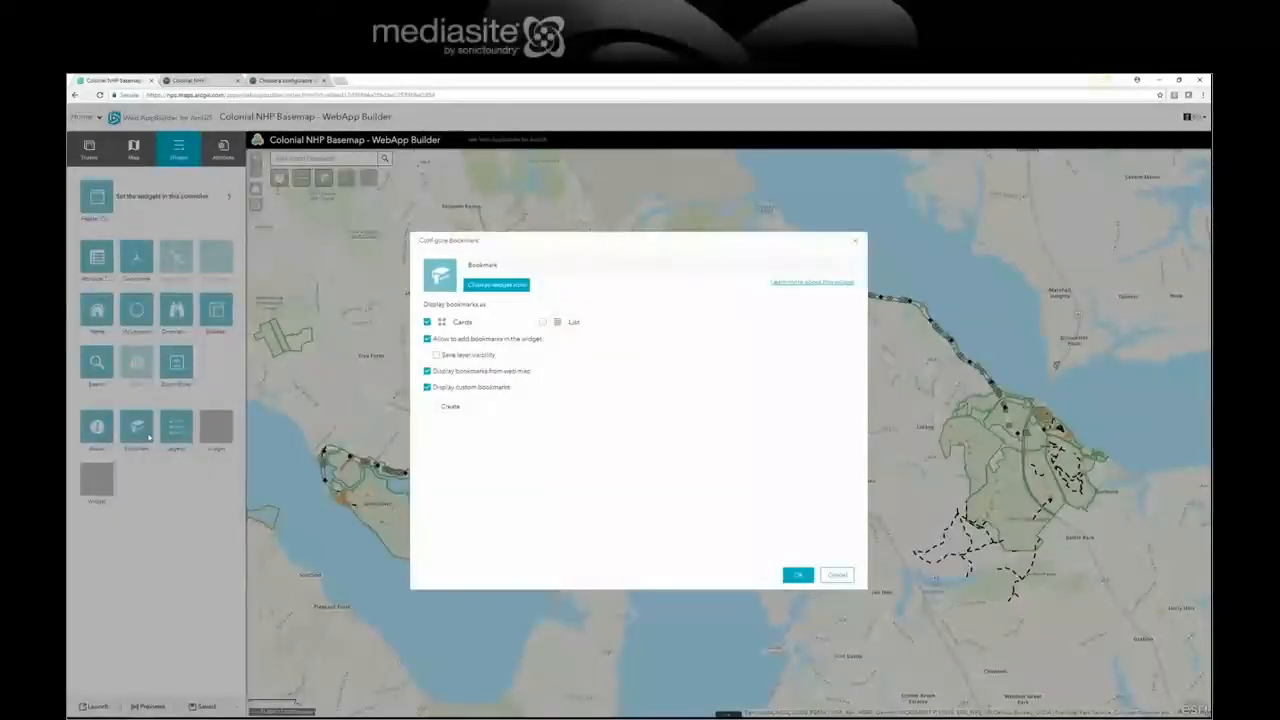
click(452, 407)
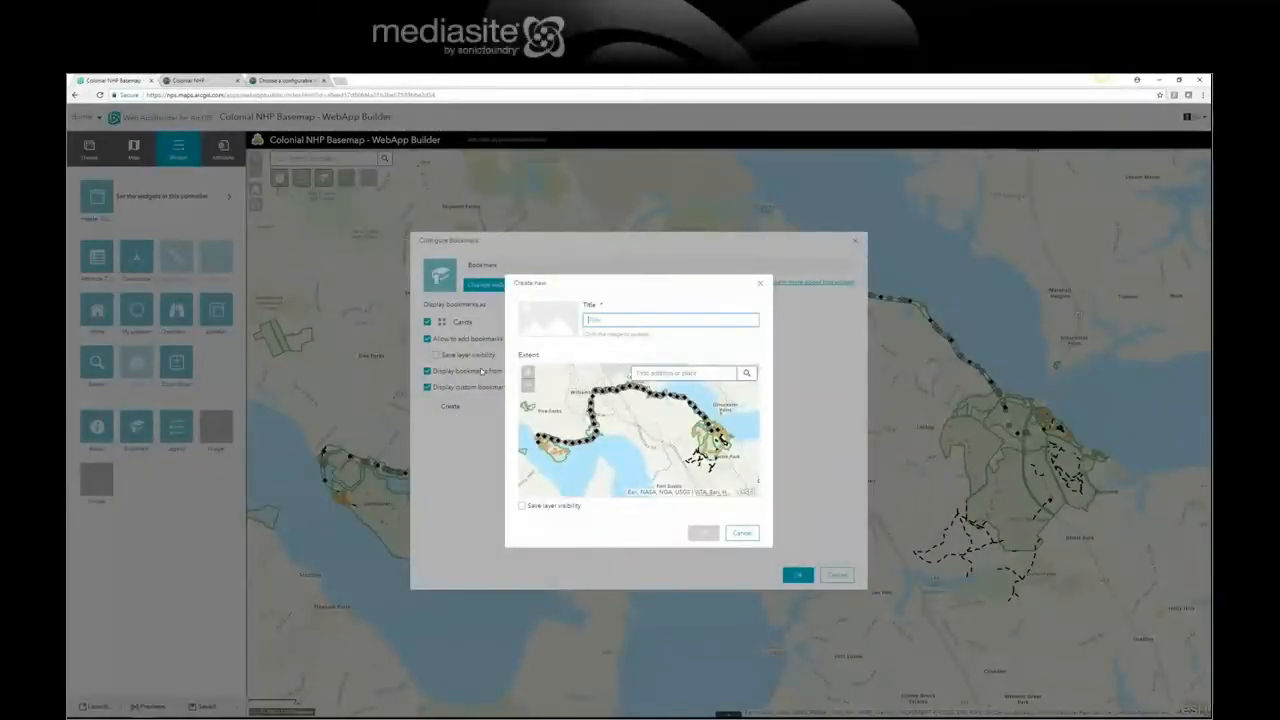
text(Jamestown Island)
click(528, 372)
drag(660, 425, 811, 402)
click(528, 372)
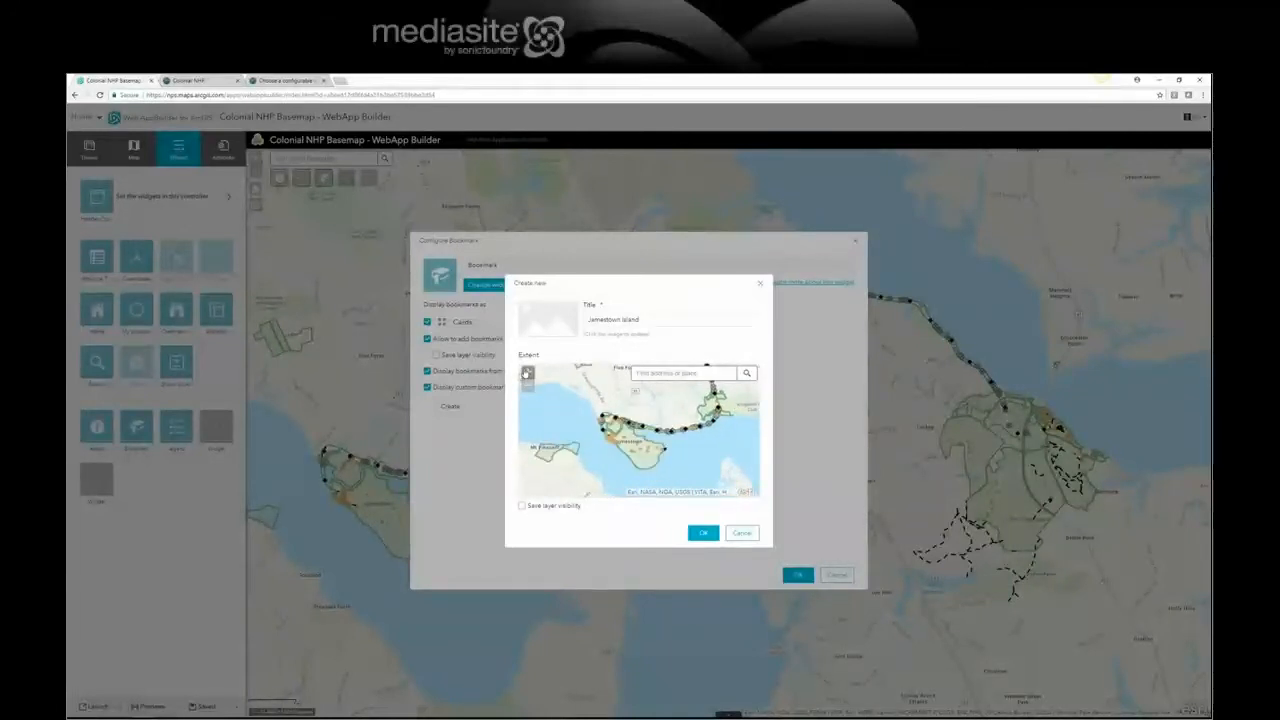
drag(626, 413, 631, 403)
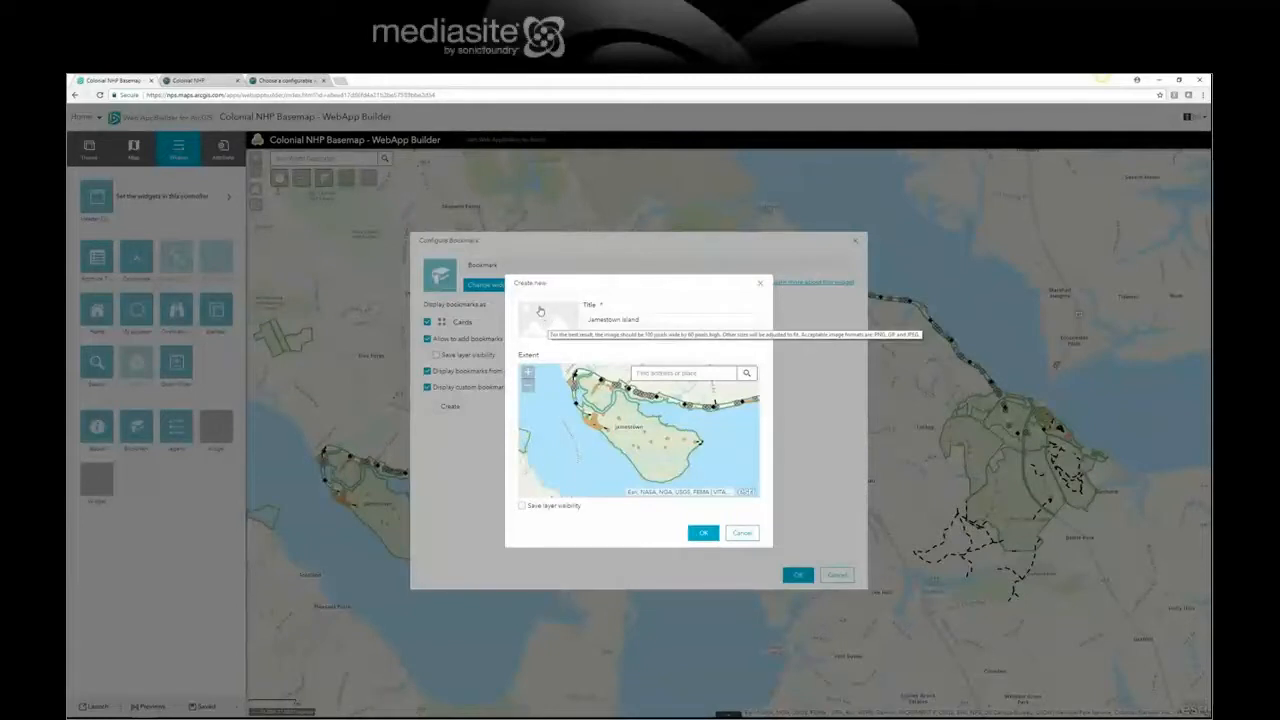
click(703, 532)
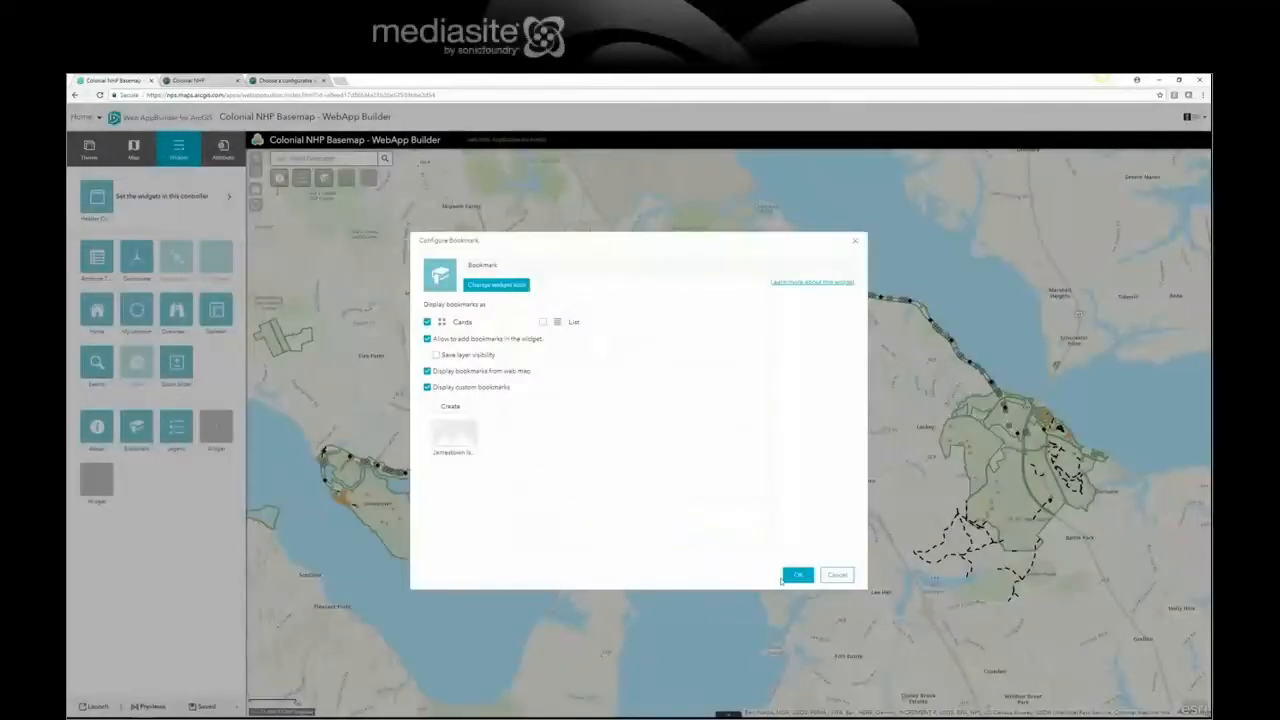
click(799, 576)
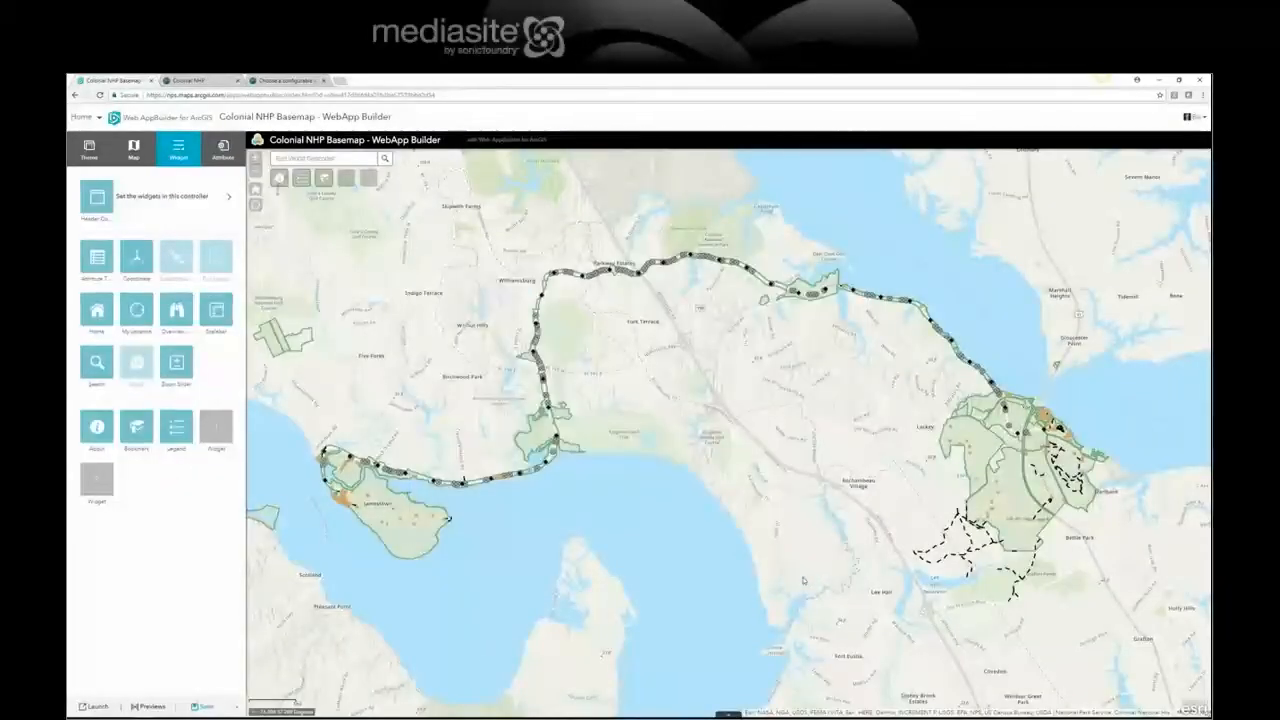
click(201, 707)
Step: Launch the app and check the contents of its About and Legend widgets
click(95, 706)
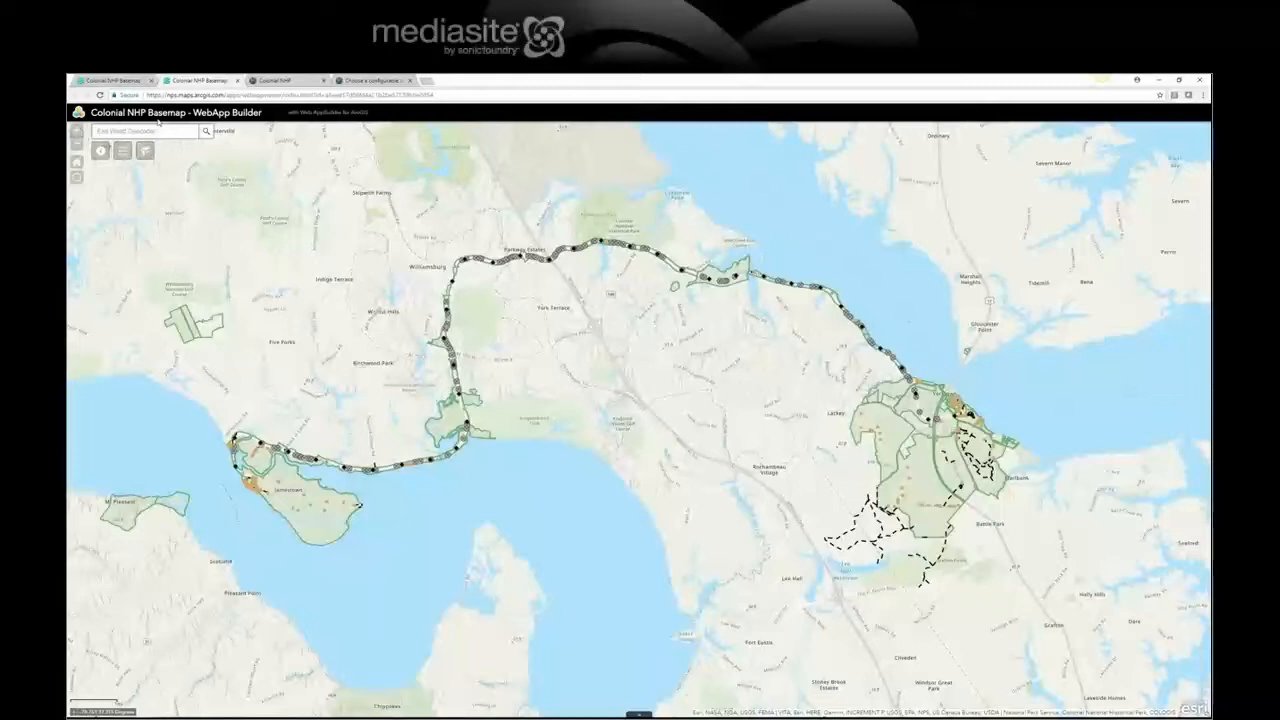
click(100, 151)
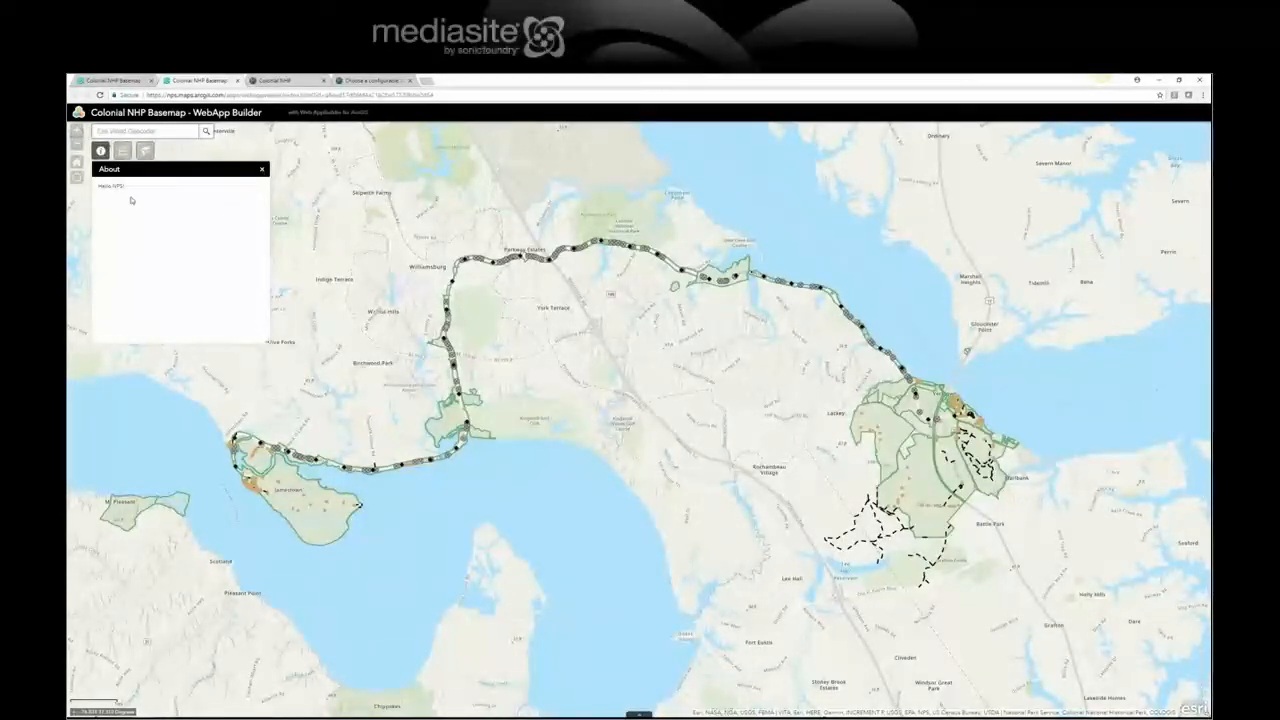
click(263, 171)
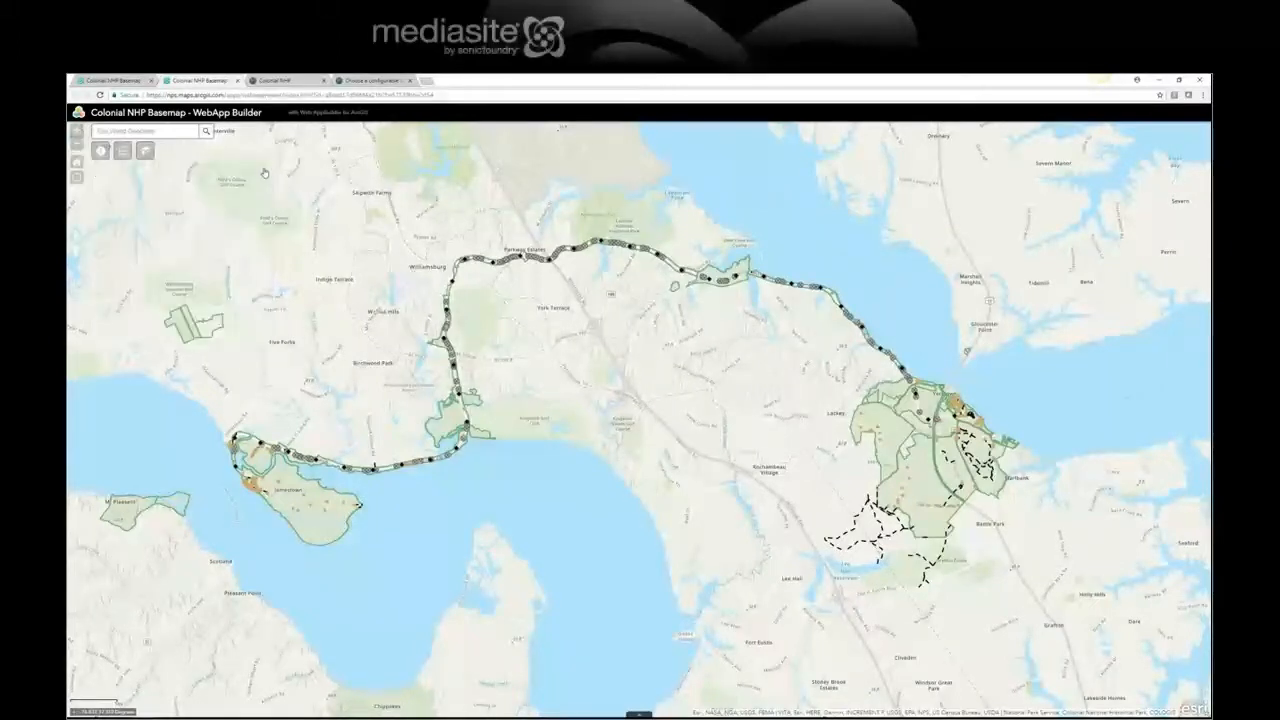
click(120, 151)
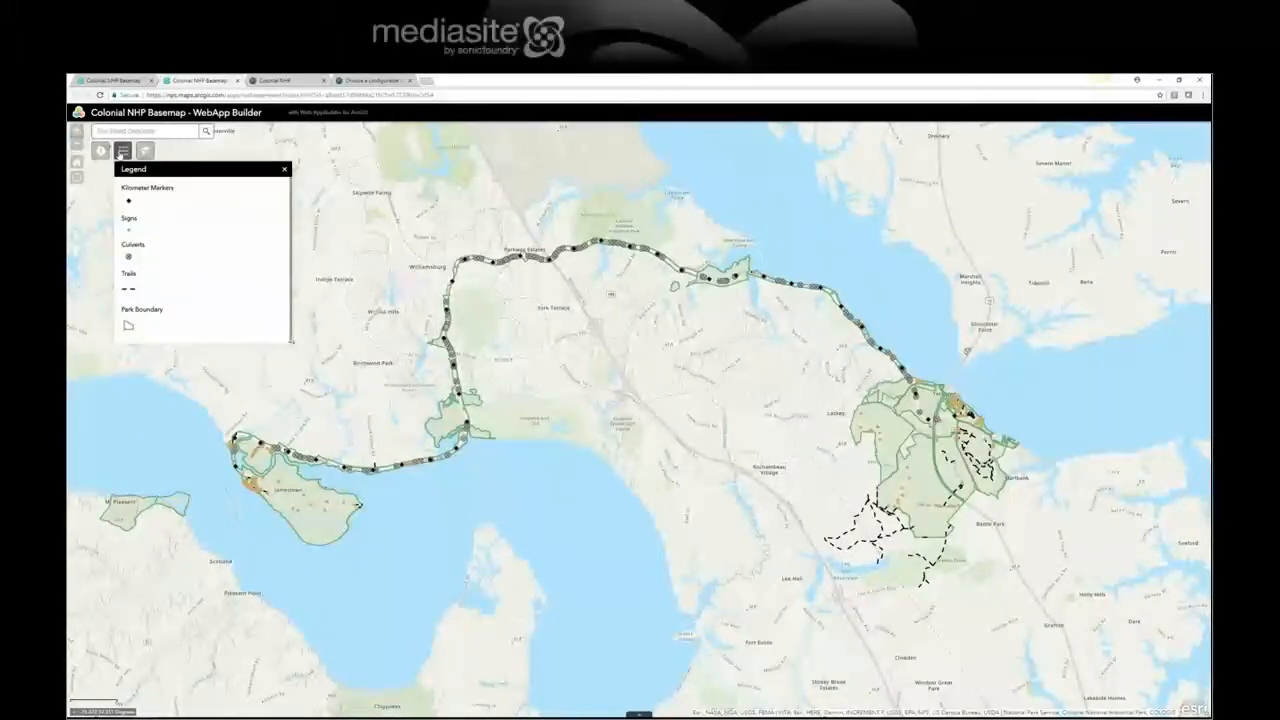
click(284, 169)
Step: Test the Jamestown Island bookmark in the launched app and return the map to its home extent
click(145, 151)
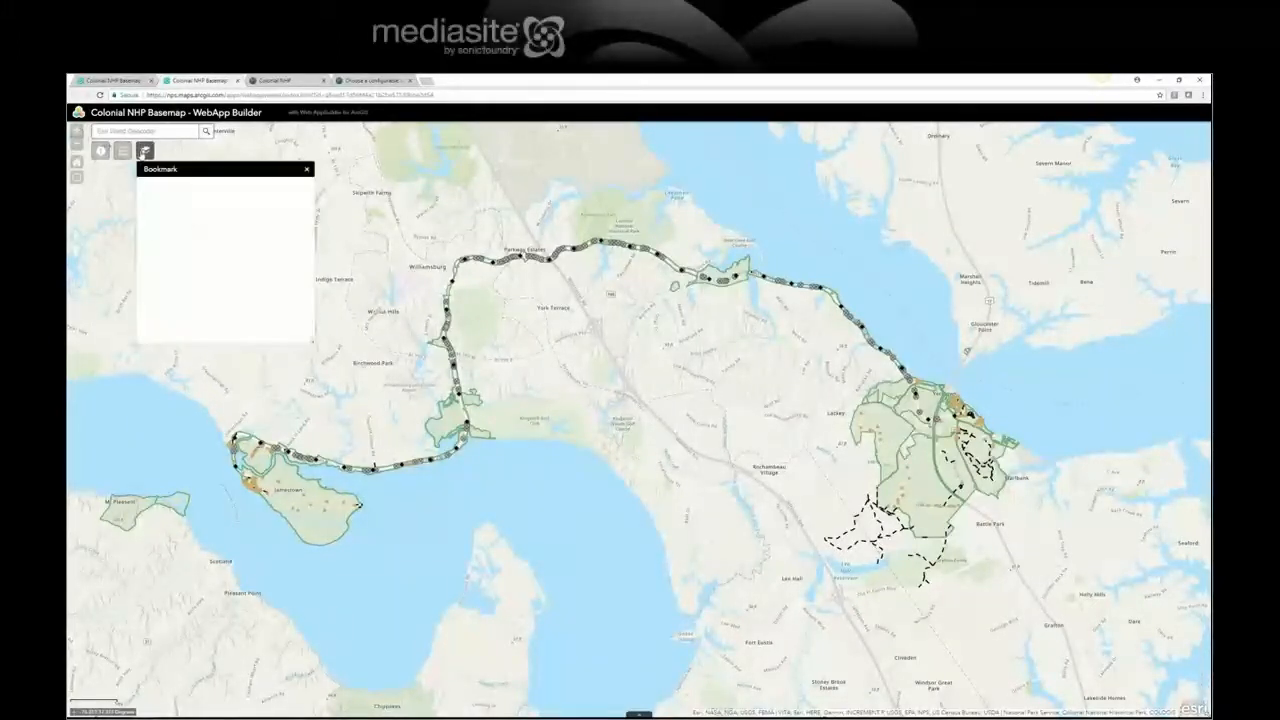
click(163, 220)
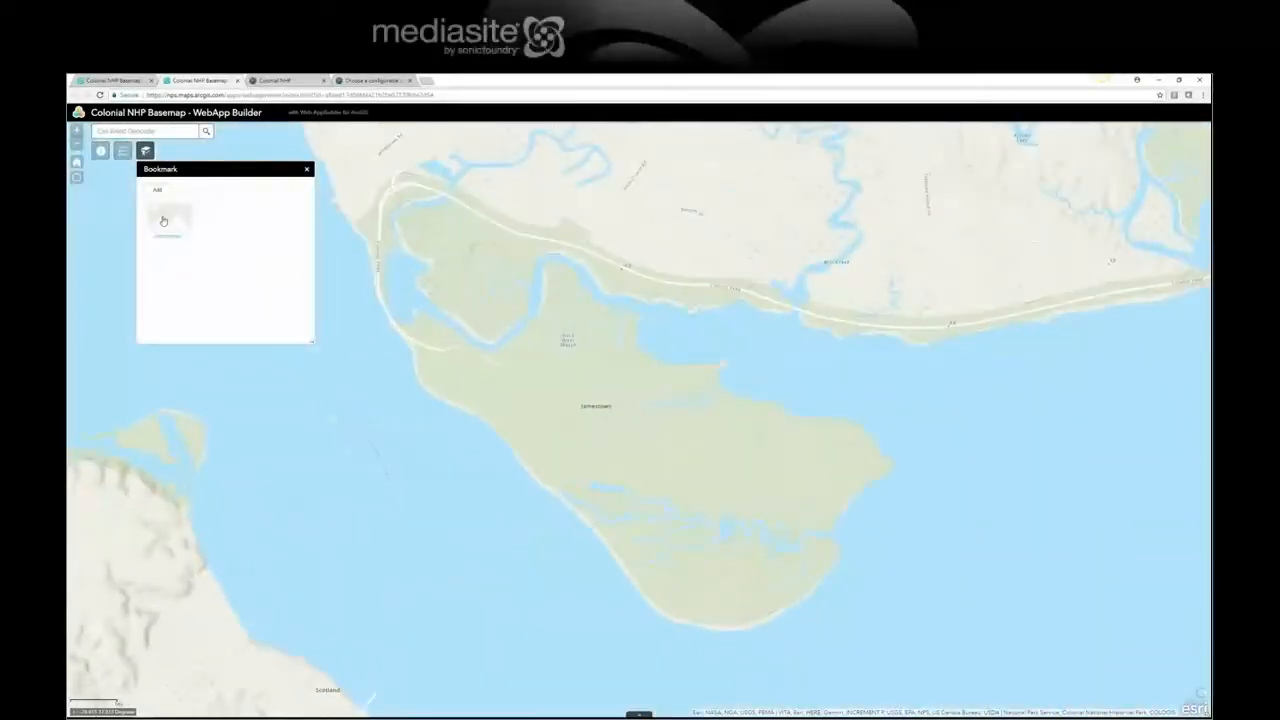
click(306, 169)
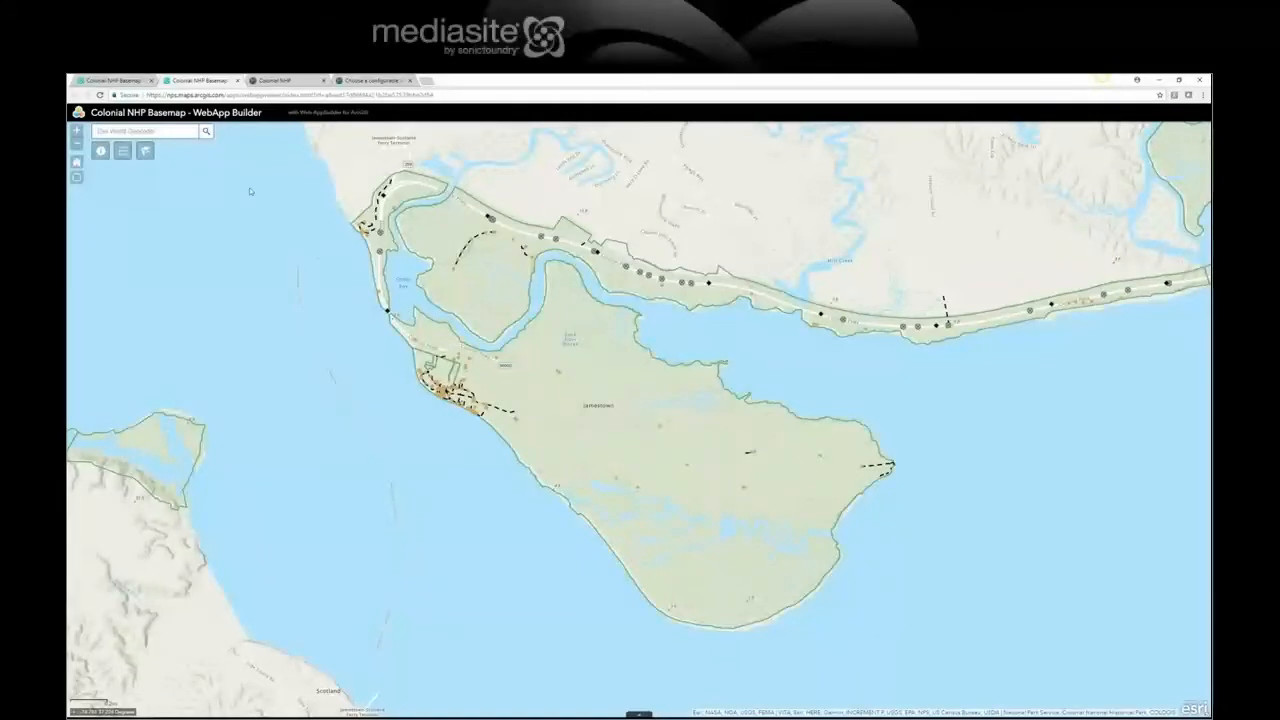
click(76, 161)
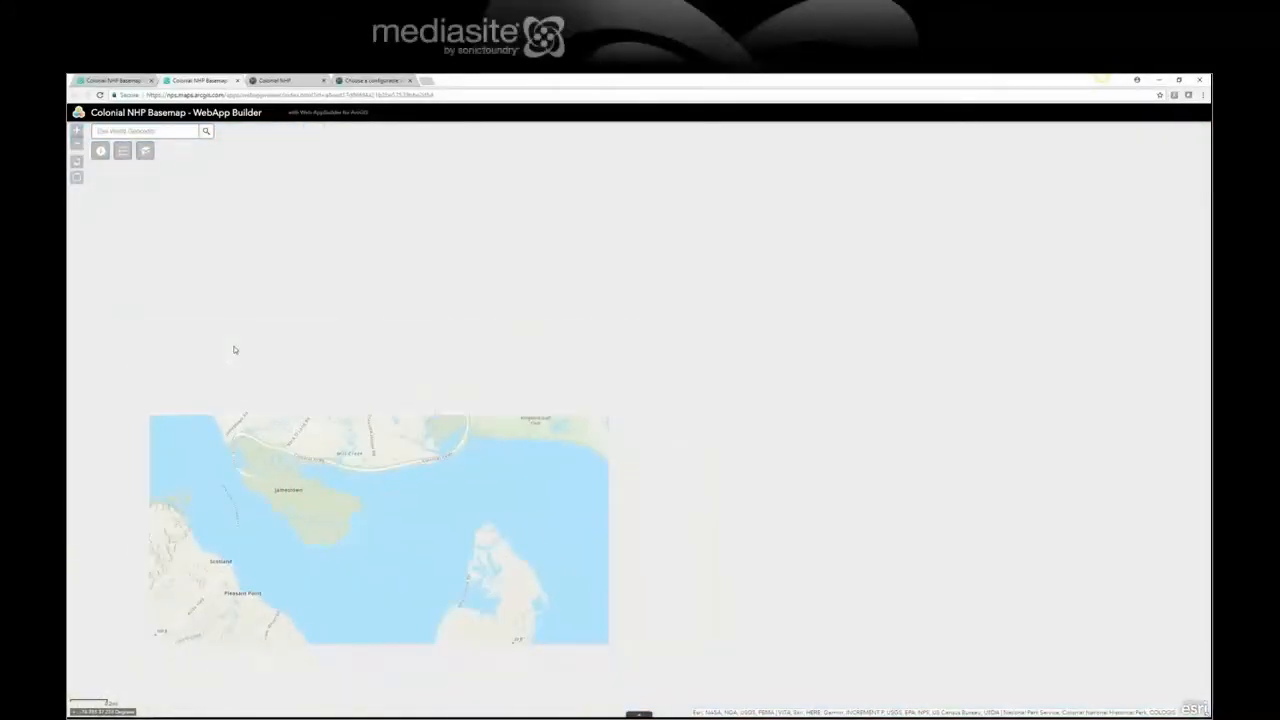